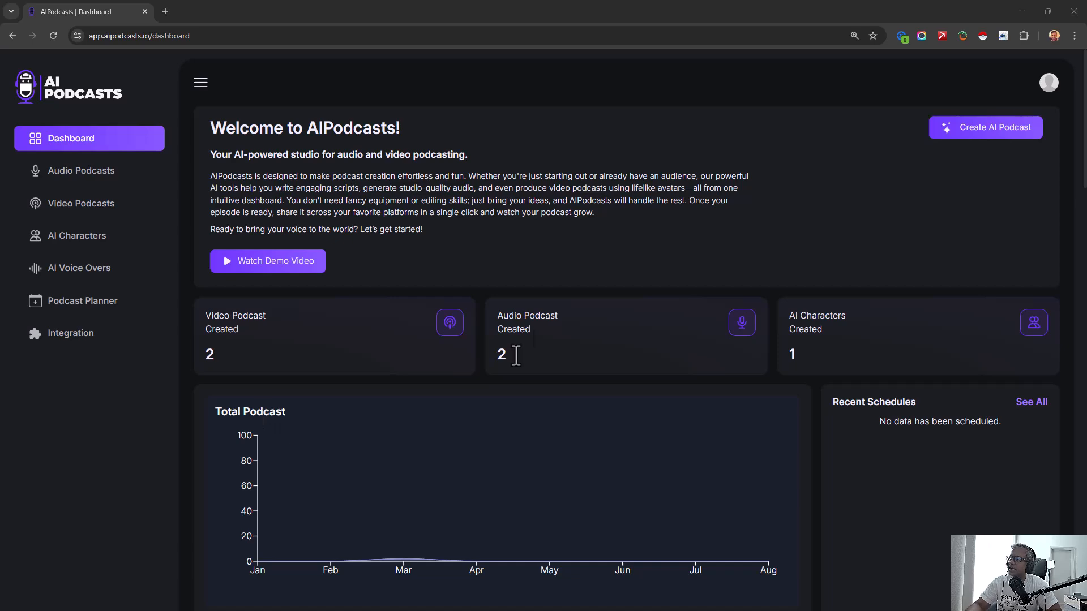
# - Start creating a new AI podcast of the Video Podcast type
pyautogui.scroll(-10, 818, 355)
pyautogui.scroll(12, 817, 348)
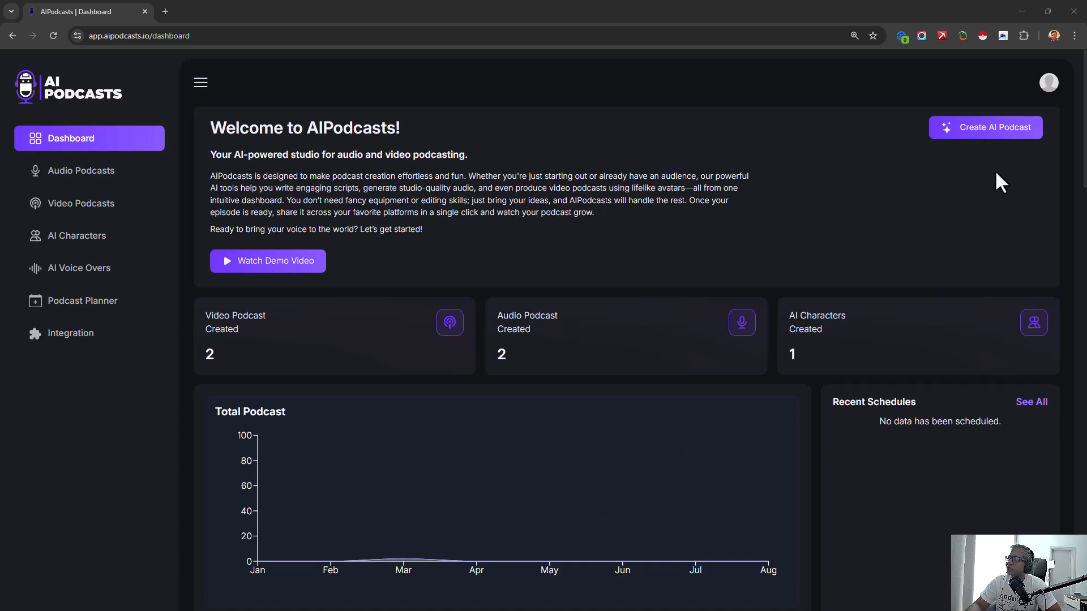
pyautogui.click(992, 137)
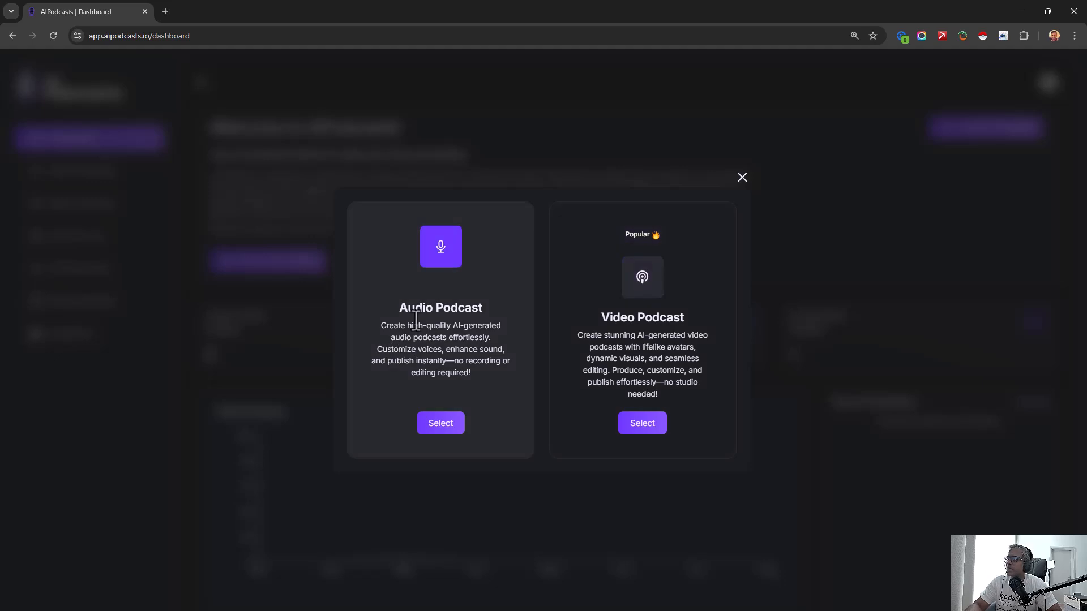
pyautogui.moveTo(415, 307); pyautogui.dragTo(512, 297)
pyautogui.click(450, 313)
pyautogui.moveTo(407, 312); pyautogui.dragTo(431, 314)
pyautogui.click(435, 313)
pyautogui.moveTo(589, 321); pyautogui.dragTo(666, 317)
pyautogui.click(675, 345)
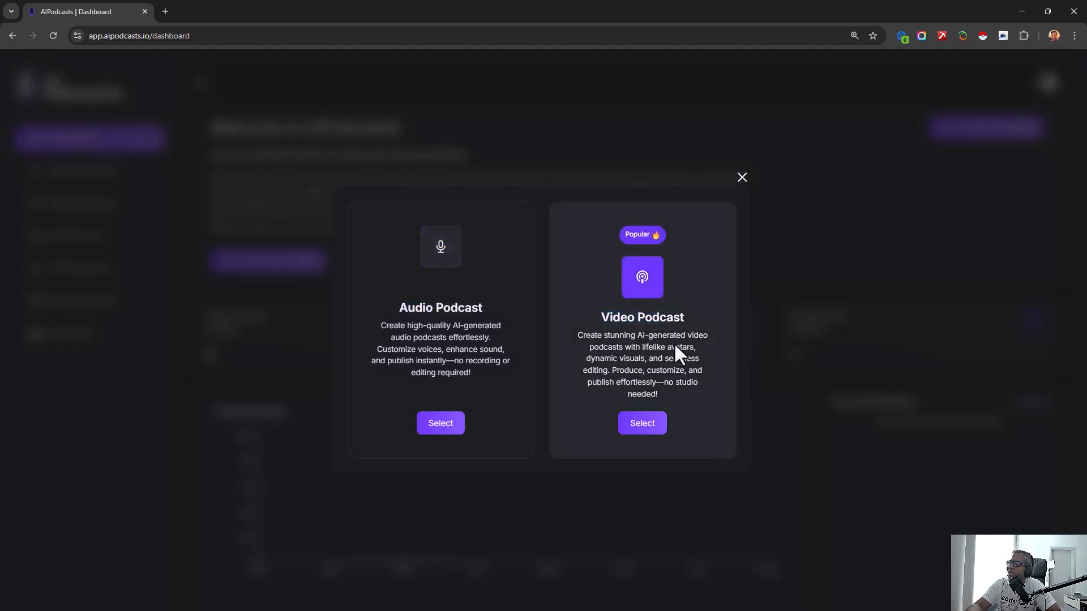
pyautogui.click(650, 432)
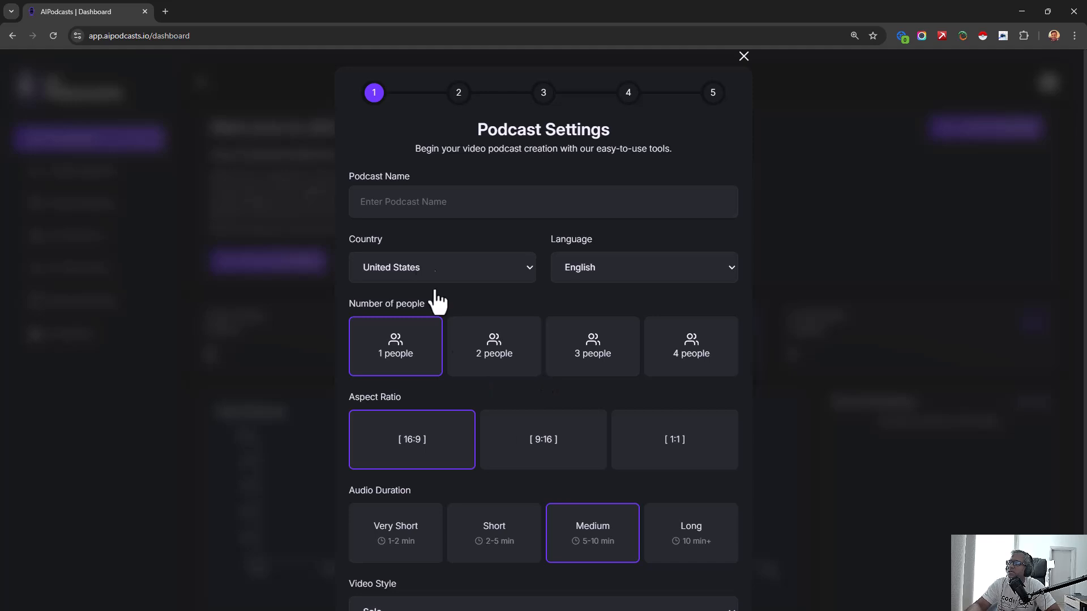
# - Name the podcast "Green Growers Podcast"
pyautogui.click(417, 207)
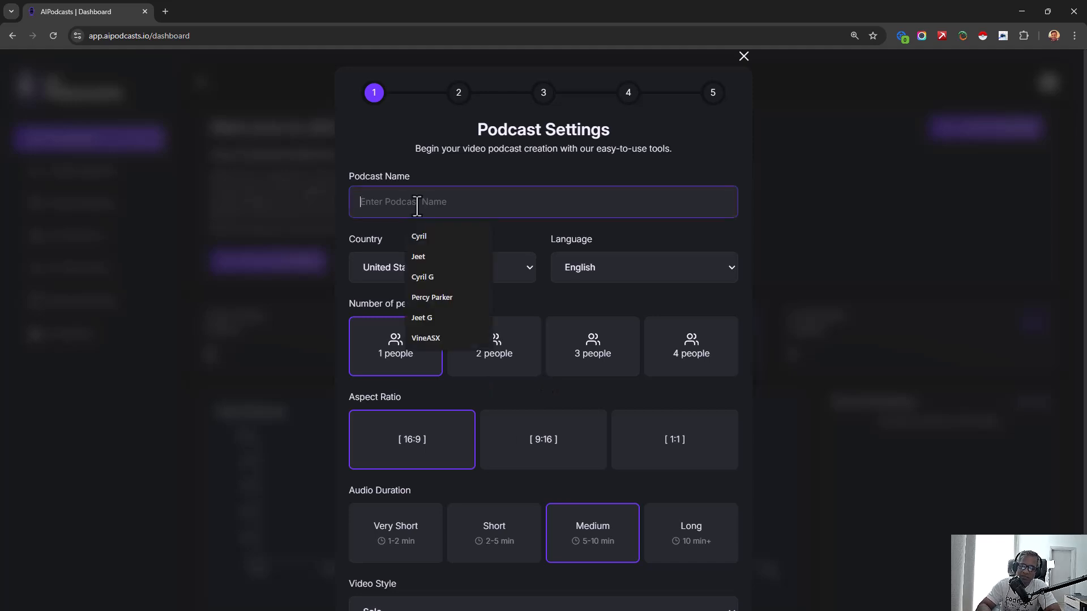
pyautogui.write('M')
pyautogui.press('BackSpace')
pyautogui.write('R')
pyautogui.press('BackSpace')
pyautogui.write('Green')
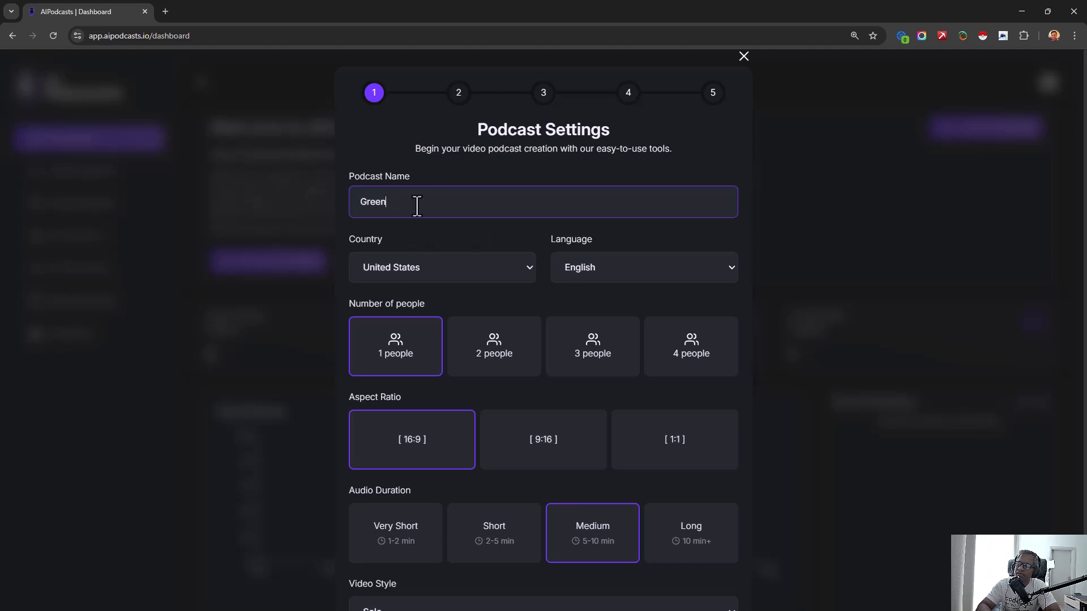
pyautogui.write(' Growers Podcast')
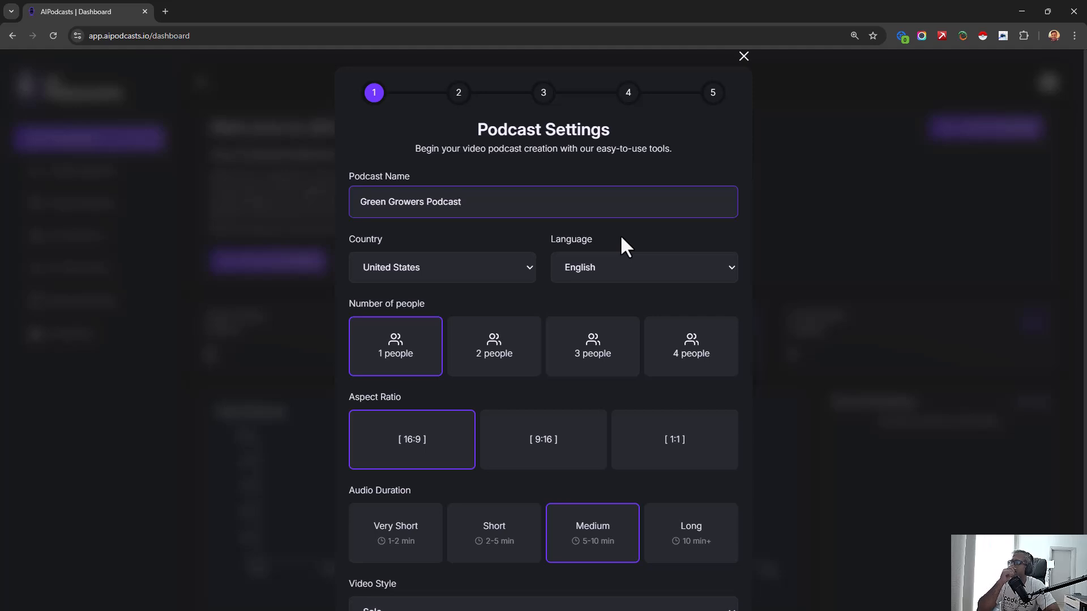
# - Set the podcast to 2 people and choose the Short (2-5 min) audio duration
pyautogui.click(503, 357)
pyautogui.scroll(-2, 426, 453)
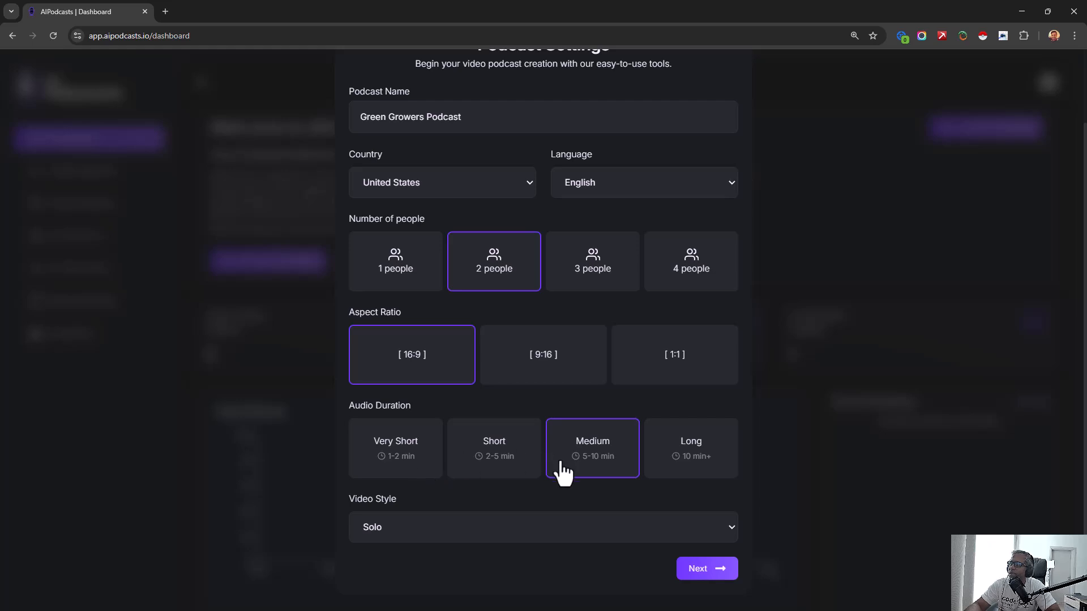
pyautogui.click(515, 468)
pyautogui.click(424, 477)
pyautogui.click(492, 474)
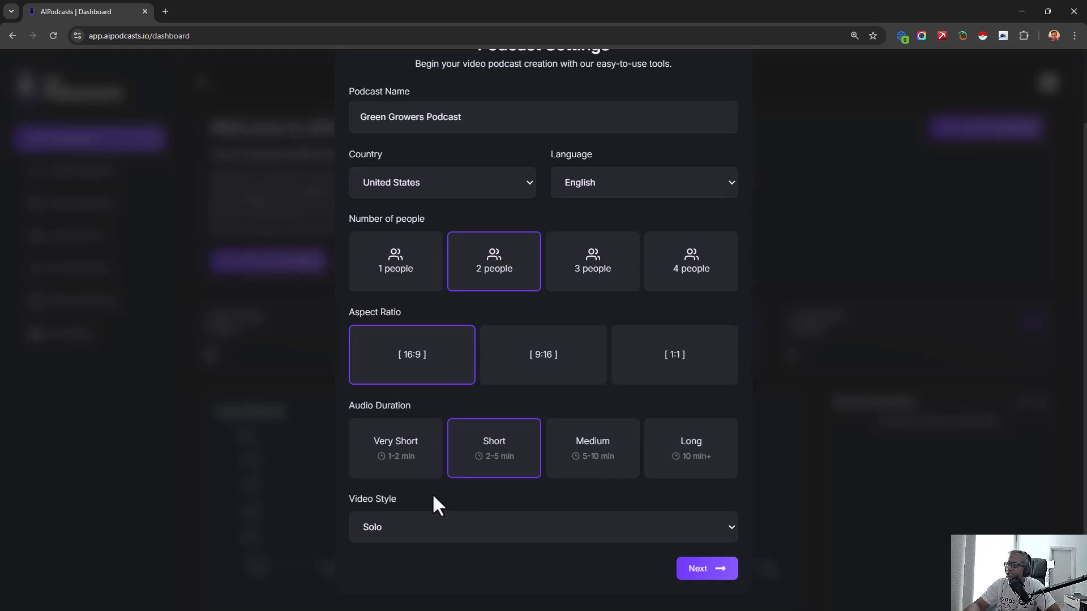
# - Set the video style to Panel and proceed to the content source selection
pyautogui.click(436, 529)
pyautogui.click(403, 583)
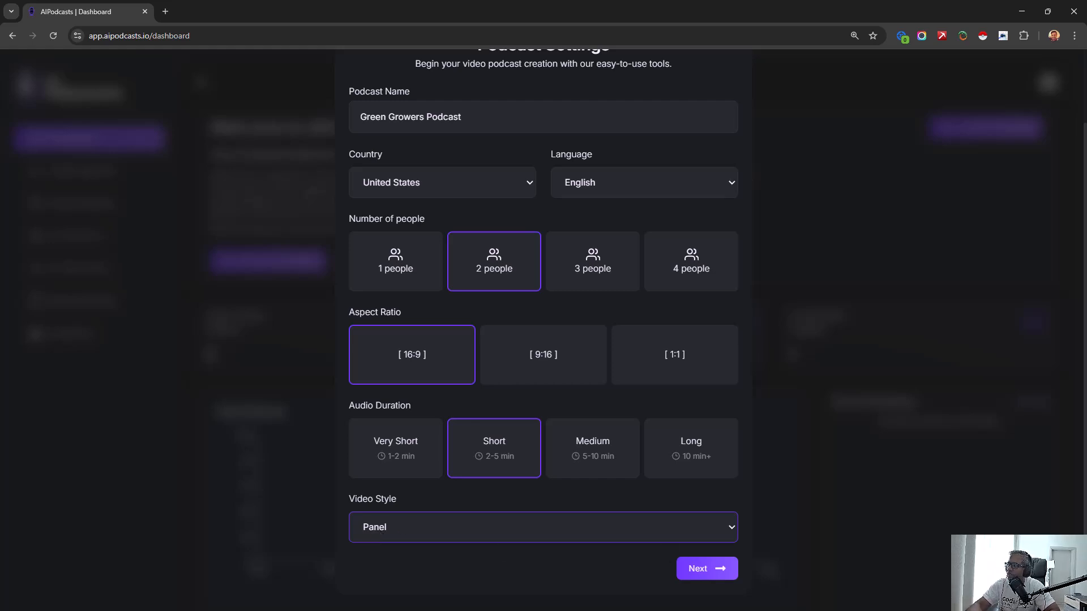
pyautogui.click(715, 578)
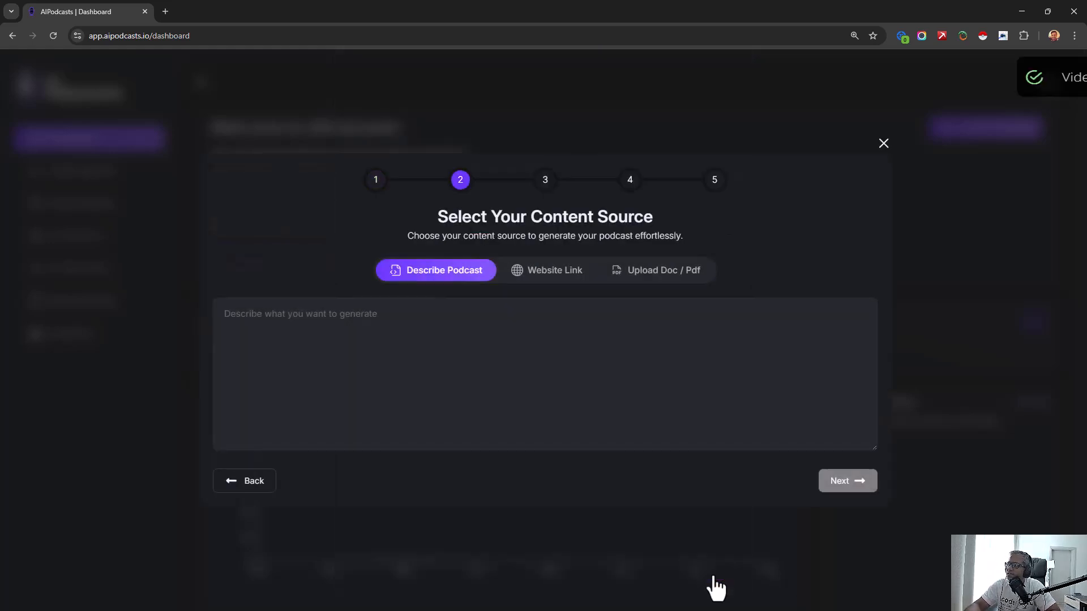
# - Enter the podcast description "This podcast discusses various techniques to grow tomatoes successfully in the kitchen garden."
pyautogui.moveTo(563, 219); pyautogui.dragTo(572, 227)
pyautogui.click(573, 228)
pyautogui.click(461, 327)
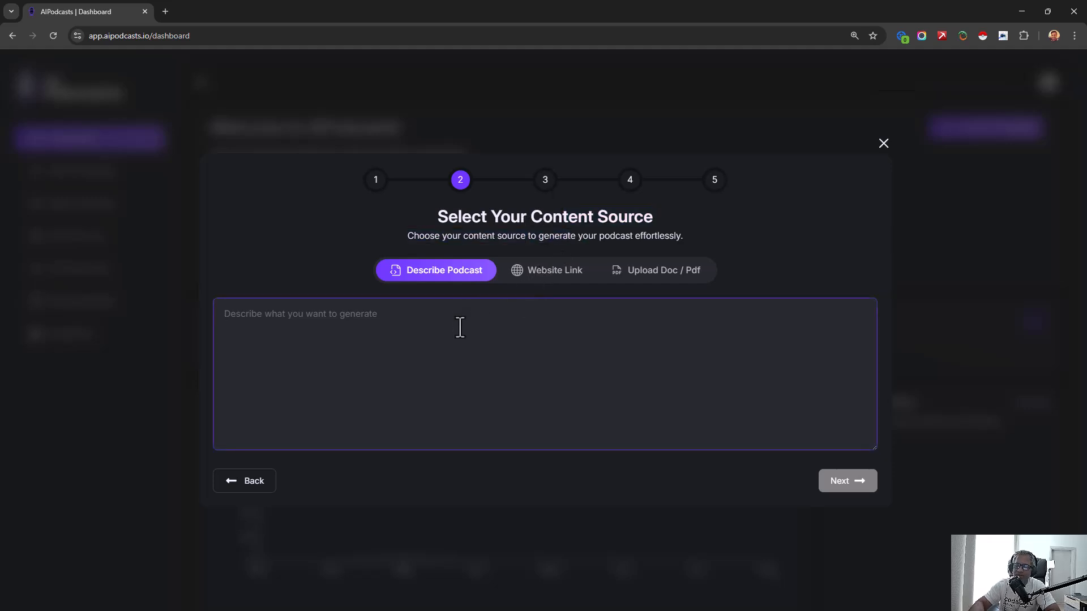
pyautogui.write('This podcast disgusse')
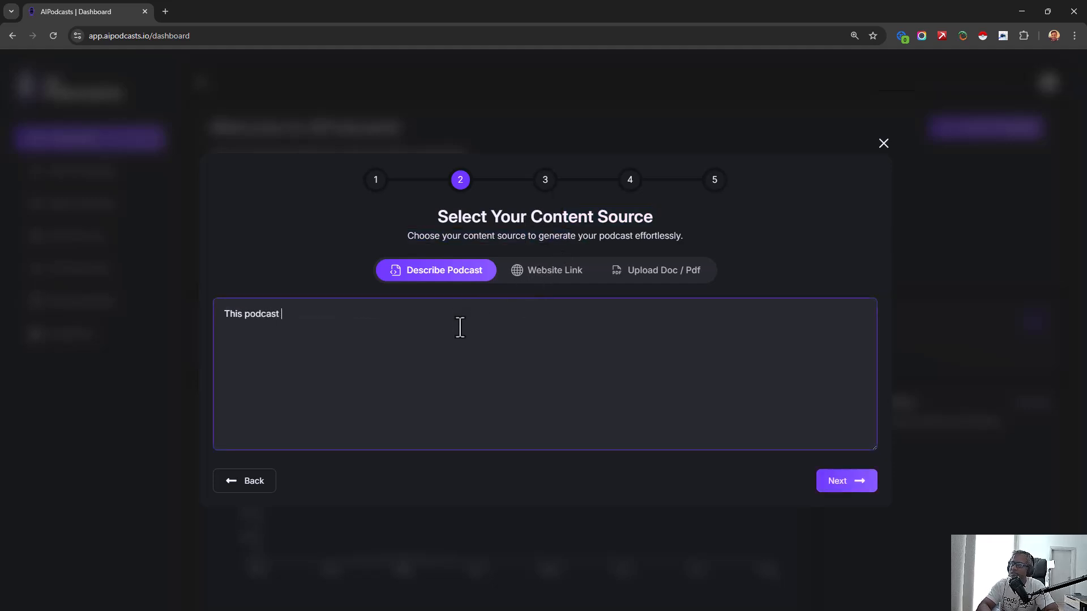
pyautogui.press('BackSpace')
pyautogui.press('BackSpace')
pyautogui.press('BackSpace')
pyautogui.press('BackSpace')
pyautogui.press('BackSpace')
pyautogui.write('cusses various t3ch')
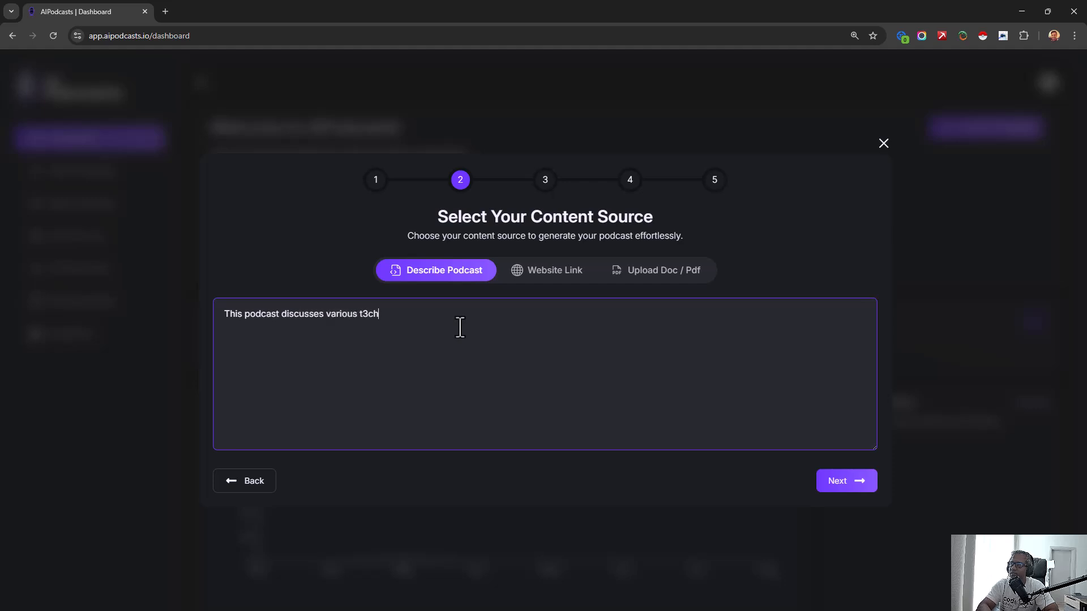
pyautogui.press('BackSpace')
pyautogui.press('BackSpace')
pyautogui.write('echniques to grow tomatoes successfully in the kitchen ga')
pyautogui.press('BackSpace')
pyautogui.write('grade')
pyautogui.press('BackSpace')
pyautogui.press('BackSpace')
pyautogui.press('BackSpace')
pyautogui.press('BackSpace')
pyautogui.write('arden.')
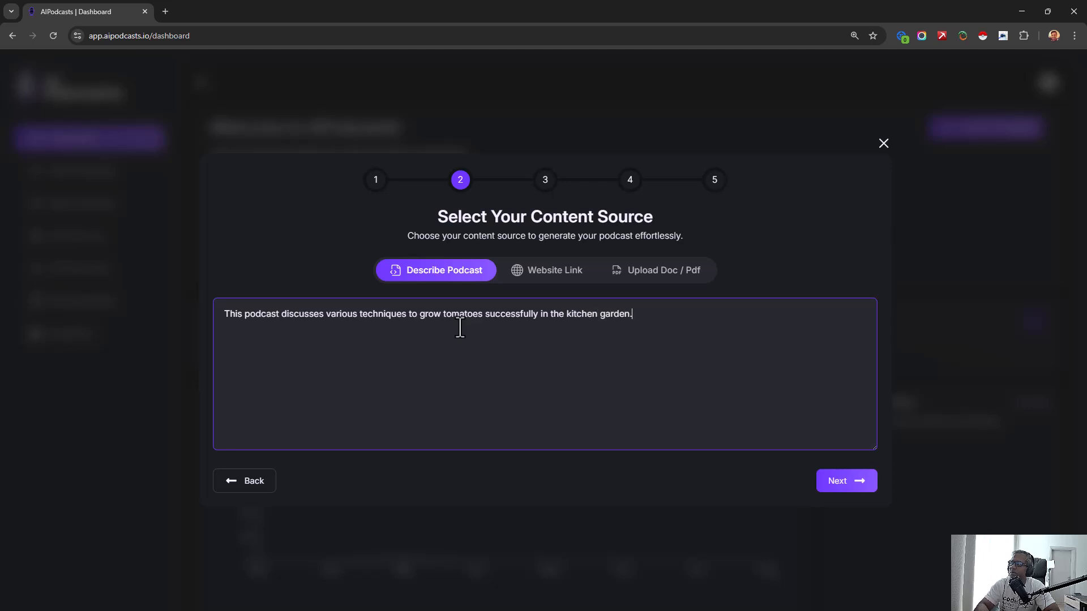
# - Check the Website Link and Upload Doc / Pdf sources, and generate the script from the written description
pyautogui.tripleClick(508, 335)
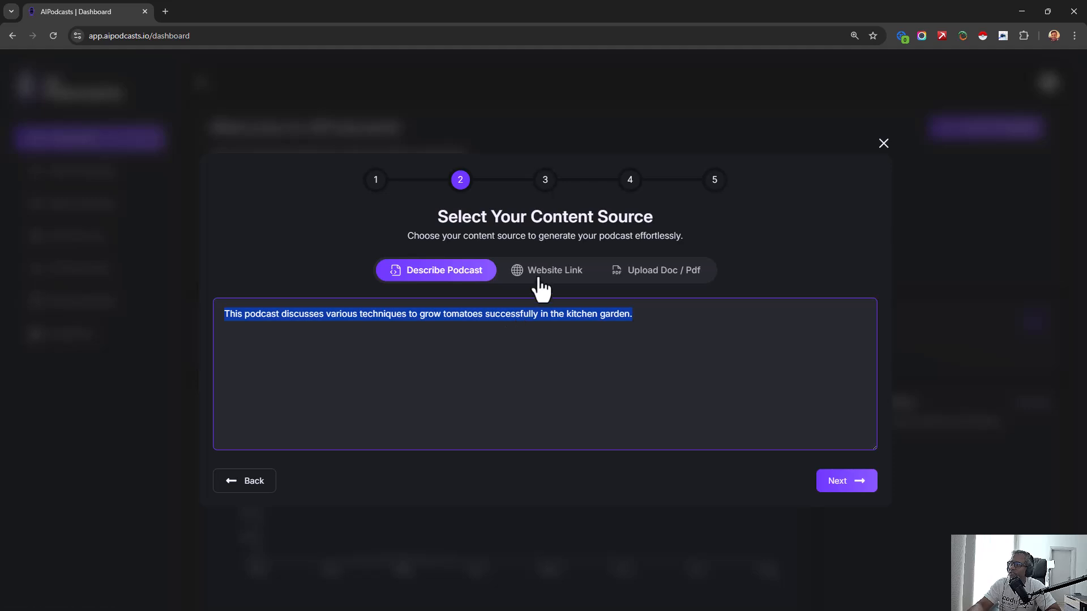
pyautogui.click(538, 274)
pyautogui.click(631, 334)
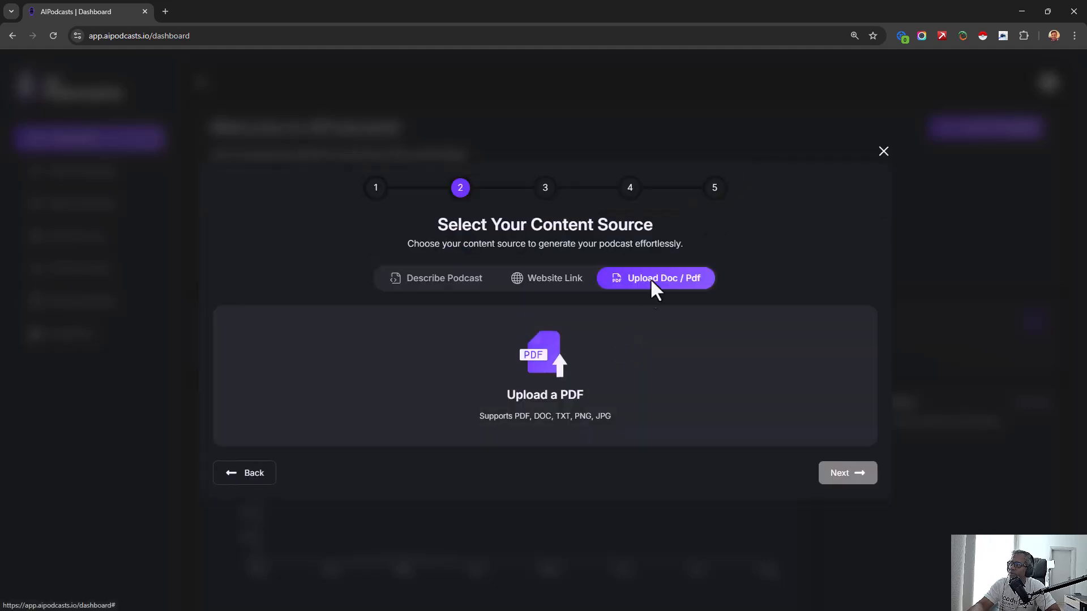
pyautogui.click(437, 287)
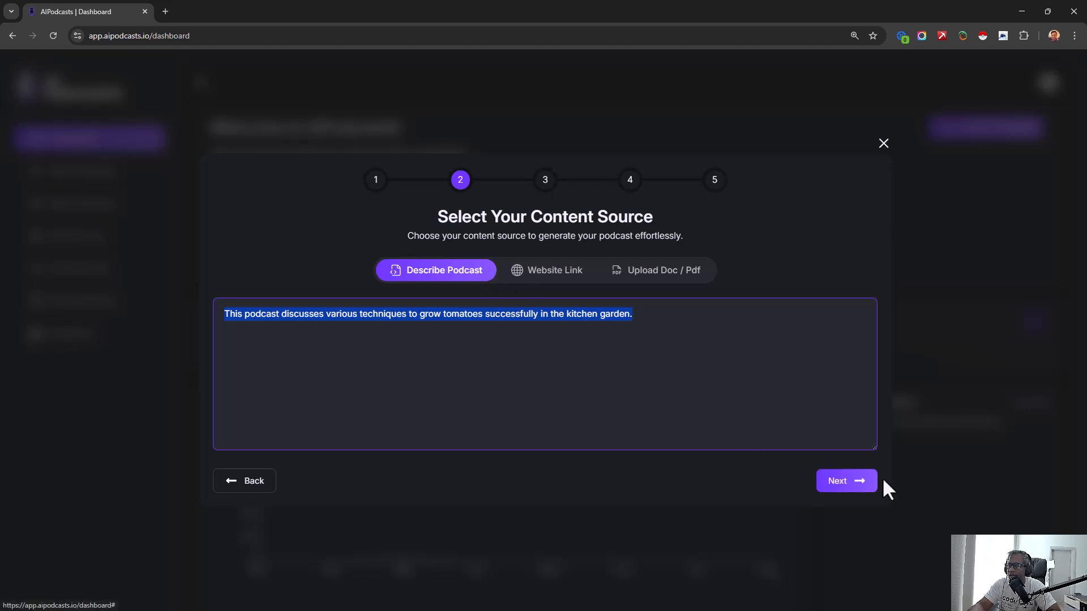
pyautogui.click(867, 490)
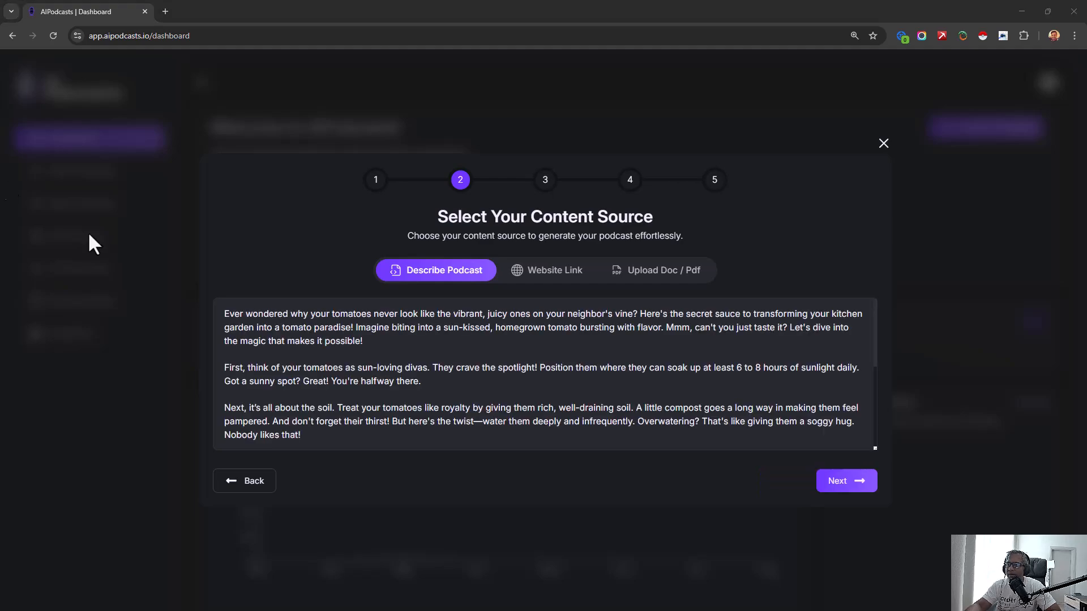
# - Read through the generated tomato-growing script and accept it to proceed to the podcast characters
pyautogui.click(401, 368)
pyautogui.hotkey('ctrl', 'a')
pyautogui.moveTo(401, 370); pyautogui.dragTo(409, 413)
pyautogui.click(409, 412)
pyautogui.scroll(-4, 408, 412)
pyautogui.scroll(5, 374, 404)
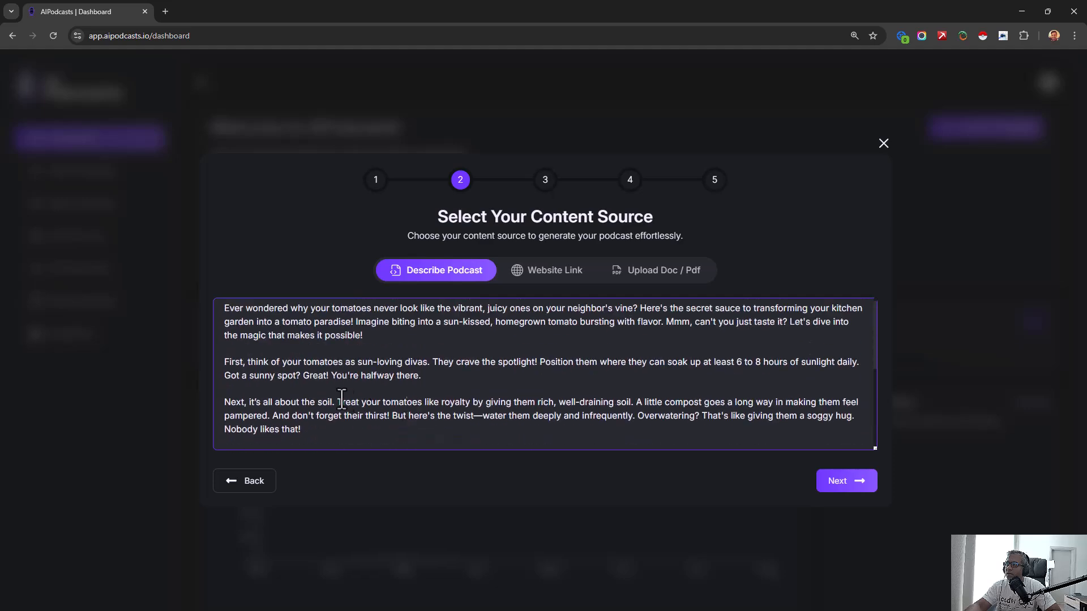
pyautogui.click(245, 368)
pyautogui.press('BackSpace')
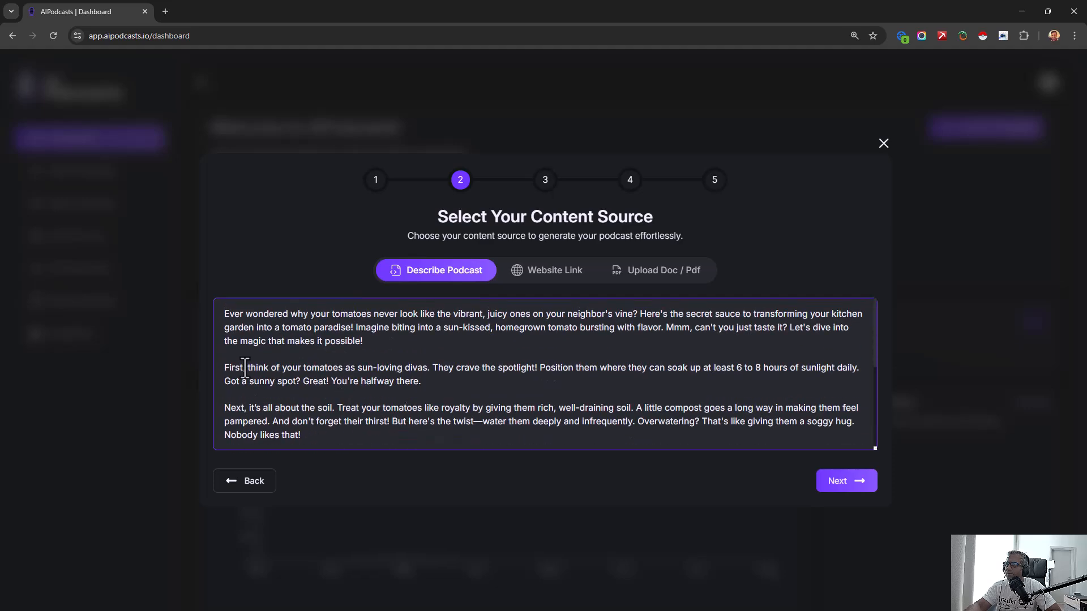
pyautogui.scroll(-5, 266, 391)
pyautogui.scroll(5, 331, 402)
pyautogui.click(862, 485)
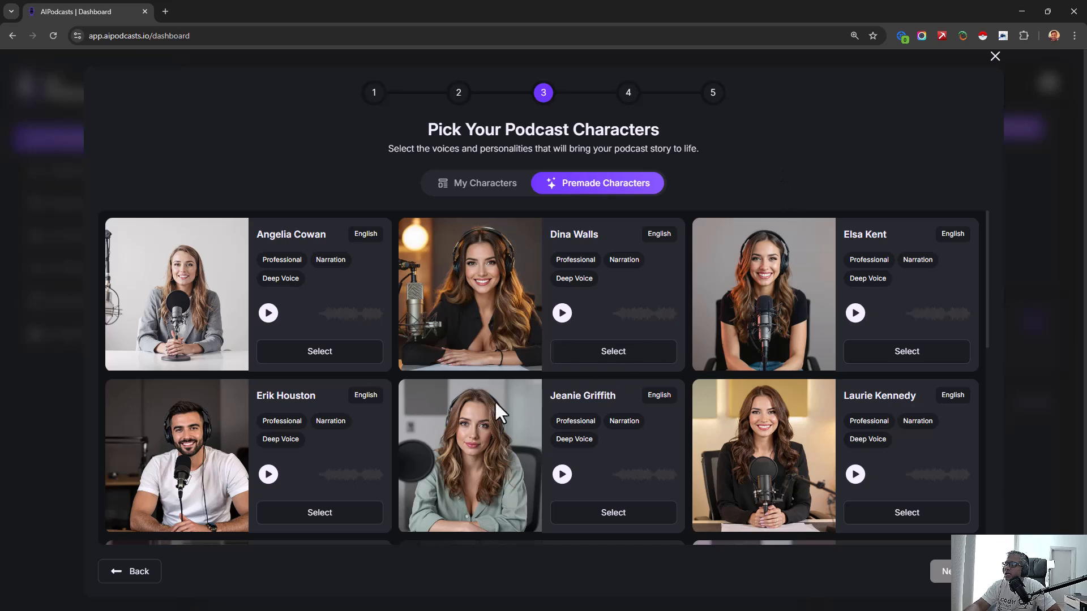
# - Browse the premade characters and listen to the voice samples of several candidate hosts
pyautogui.scroll(-2, 278, 430)
pyautogui.click(268, 362)
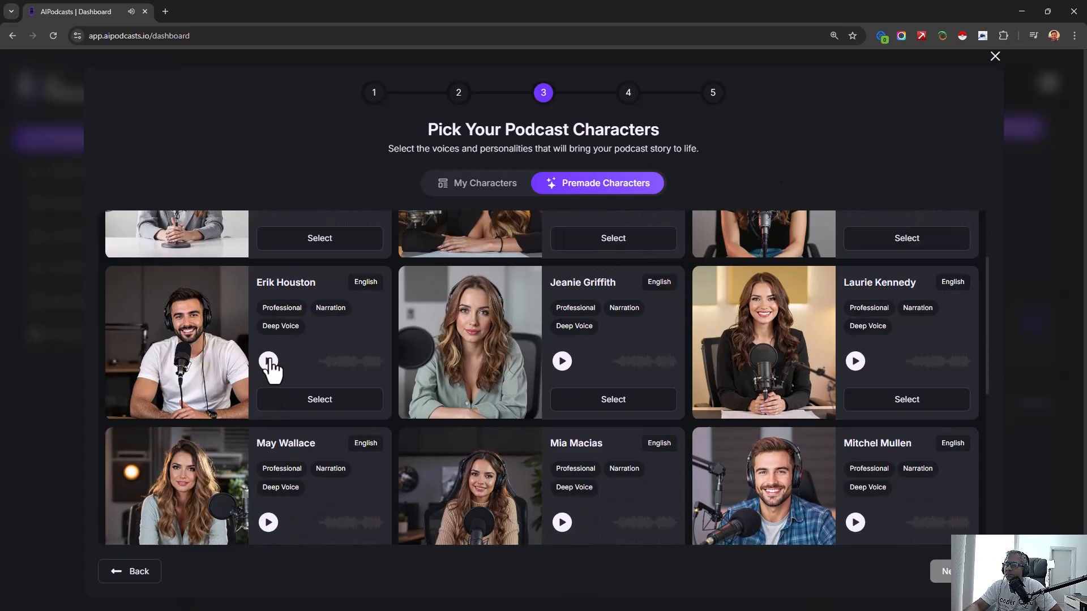
pyautogui.click(268, 362)
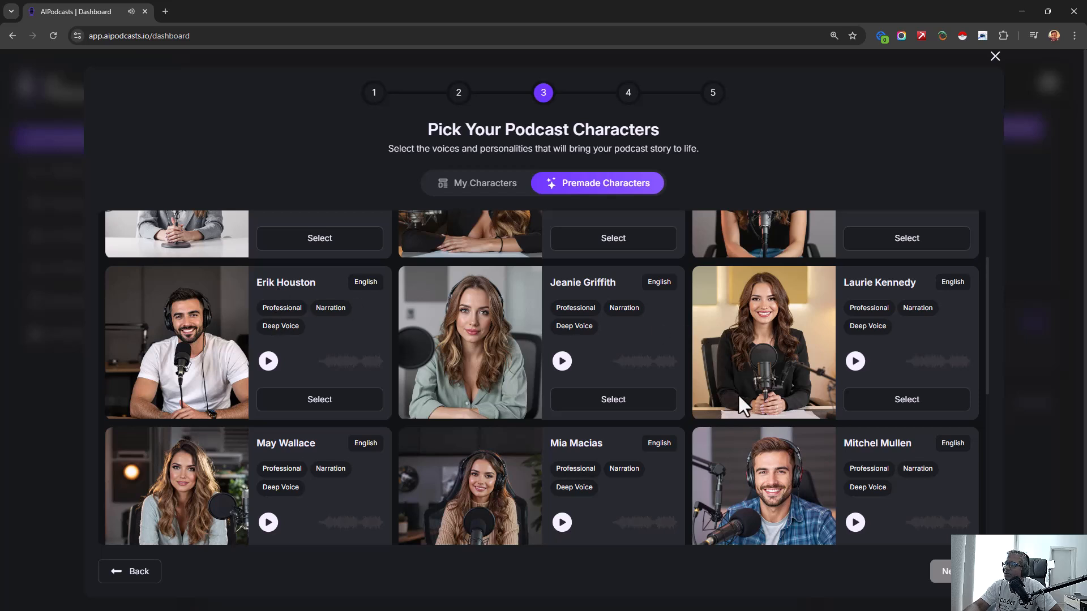
pyautogui.scroll(-2, 782, 406)
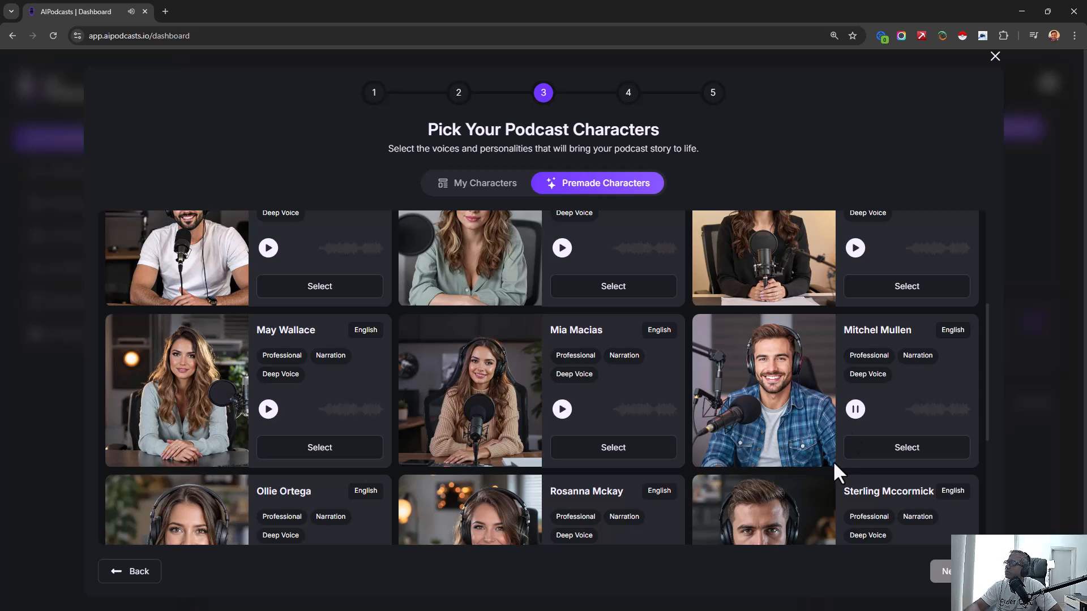
pyautogui.click(856, 420)
pyautogui.click(273, 254)
pyautogui.scroll(-3, 608, 367)
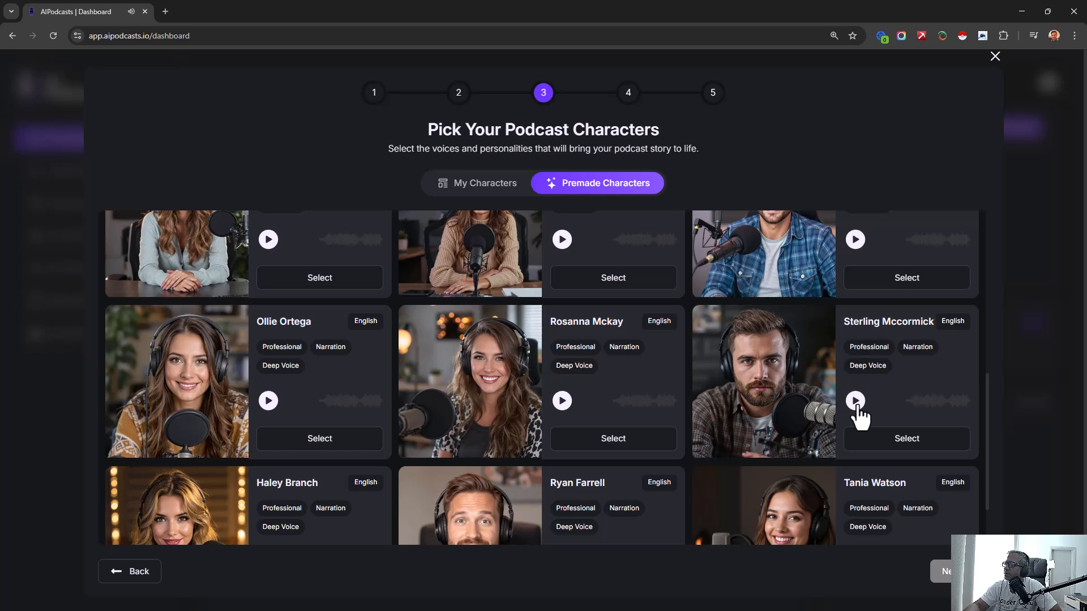
pyautogui.click(856, 402)
pyautogui.click(563, 407)
# - Listen to the smiling bearded man in the black shirt and select him as the first podcast character
pyautogui.scroll(-1, 600, 419)
pyautogui.scroll(-1, 596, 406)
pyautogui.click(562, 476)
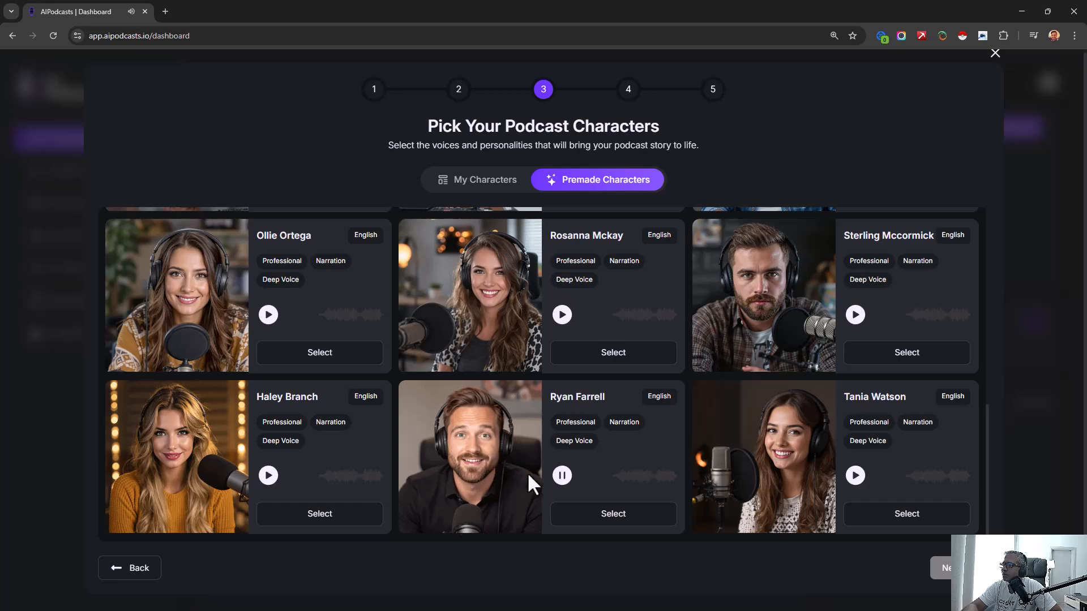
pyautogui.click(561, 479)
pyautogui.click(634, 520)
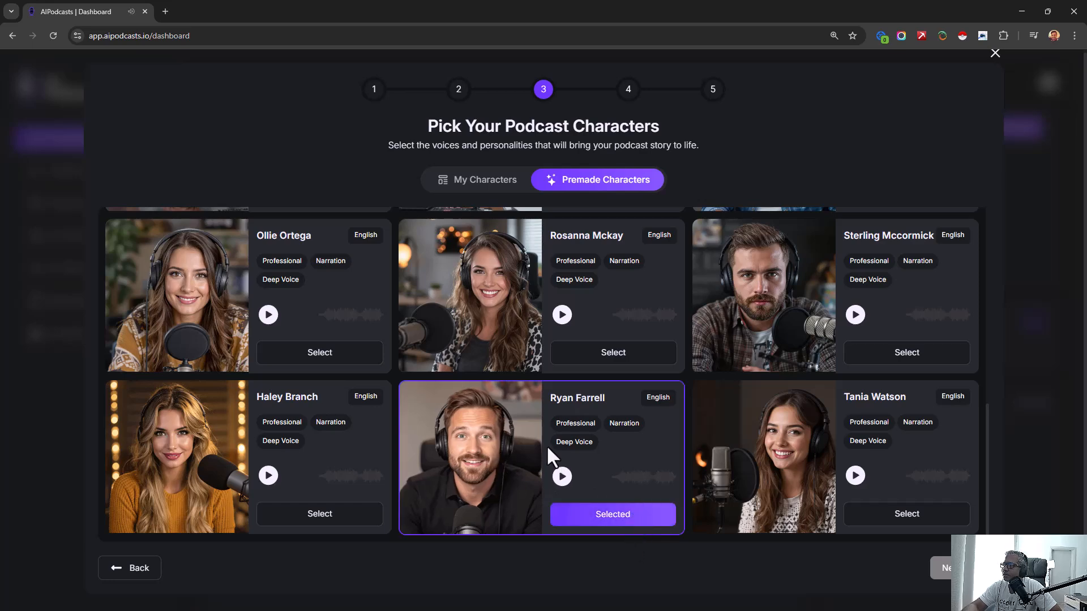
# - Audition female voices, select the woman in the black T-shirt as the second character, and proceed to the stage setup
pyautogui.scroll(5, 548, 447)
pyautogui.scroll(4, 546, 445)
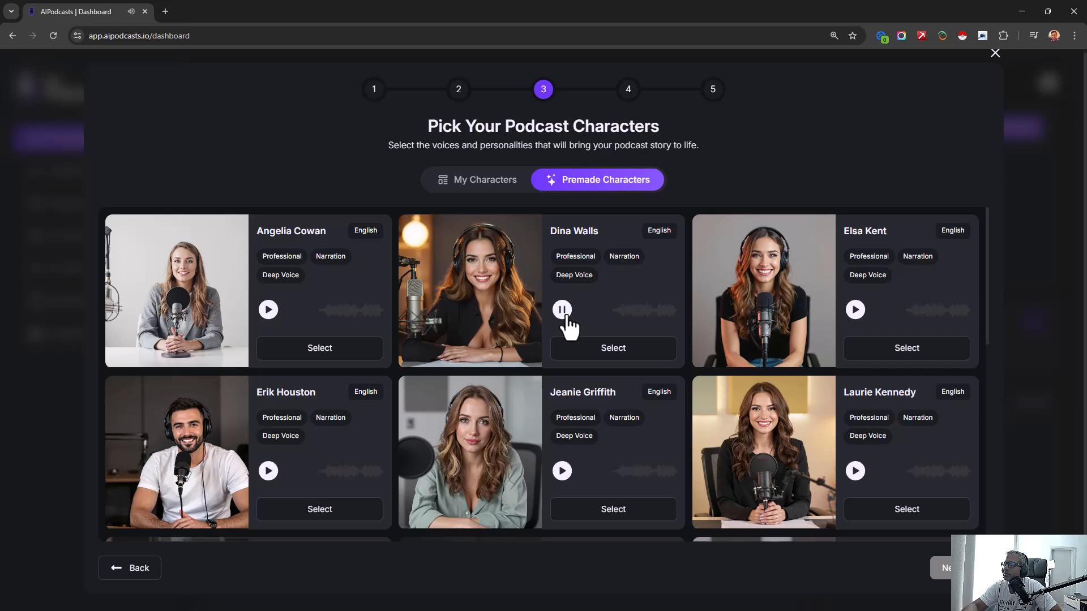
pyautogui.scroll(-5, 905, 327)
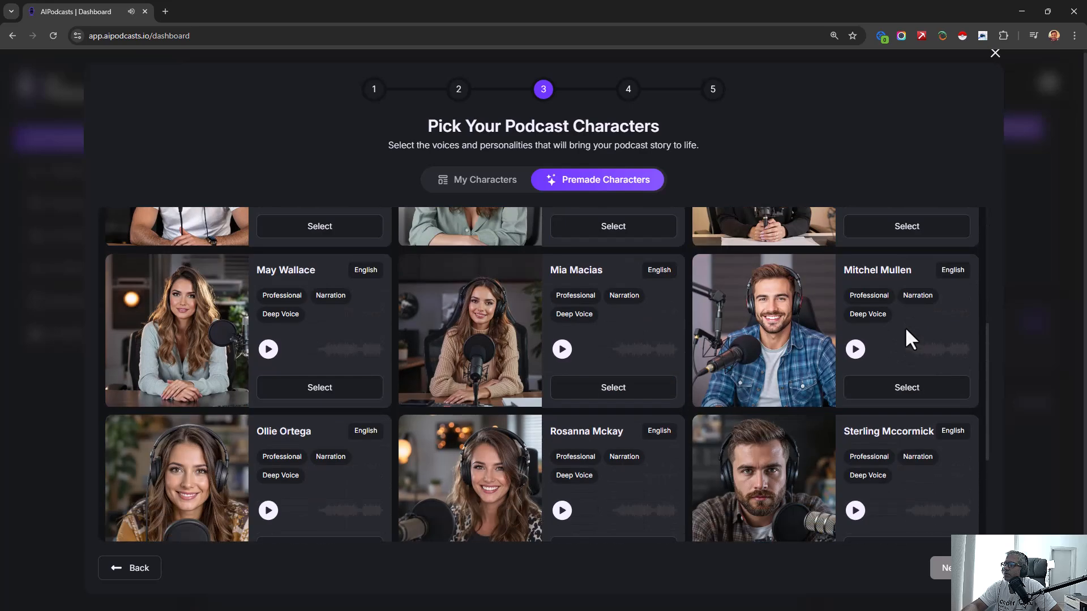
pyautogui.scroll(-2, 796, 451)
pyautogui.scroll(6, 803, 419)
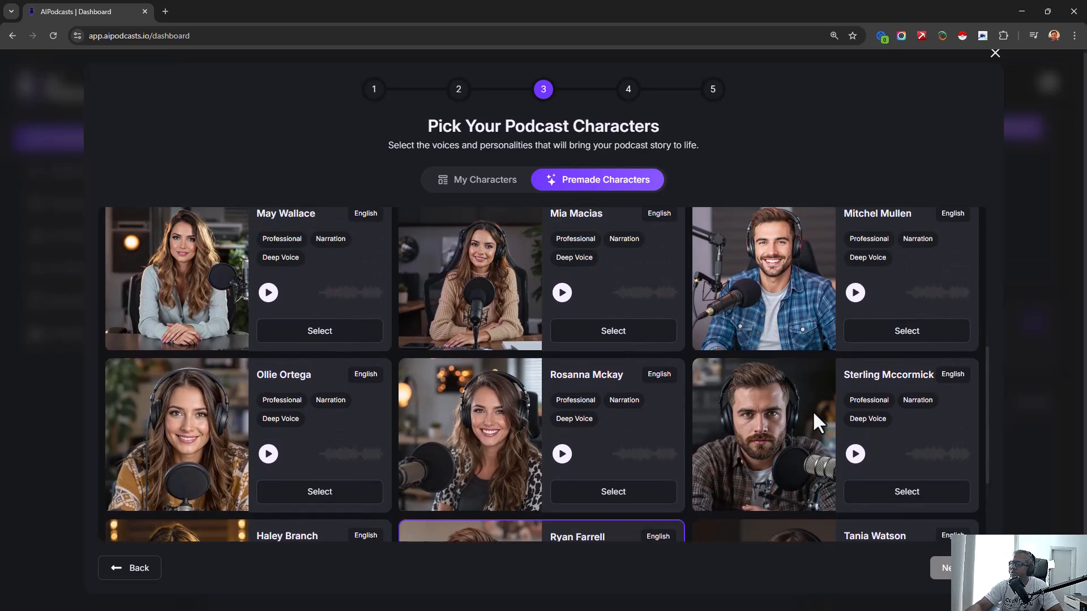
pyautogui.scroll(2, 813, 406)
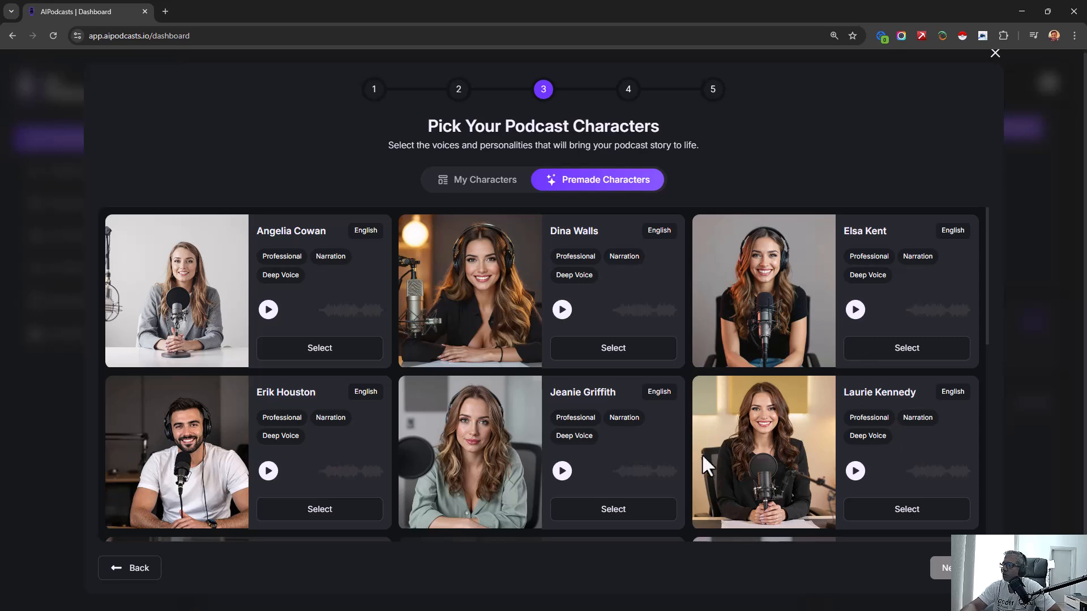
pyautogui.scroll(-2, 696, 454)
pyautogui.scroll(2, 677, 426)
pyautogui.click(855, 310)
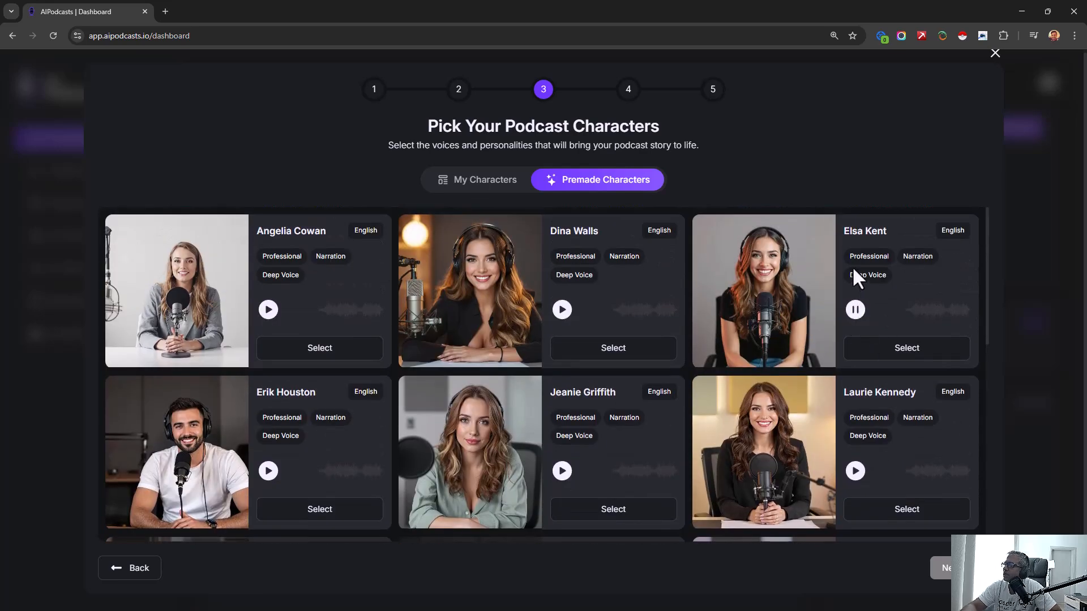
pyautogui.click(857, 317)
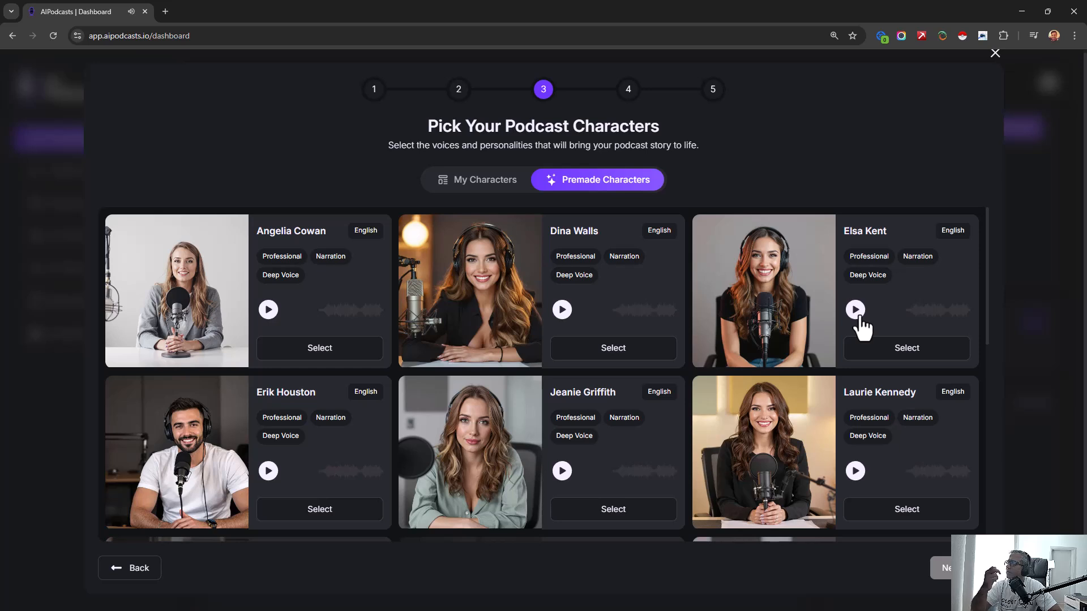
pyautogui.click(877, 355)
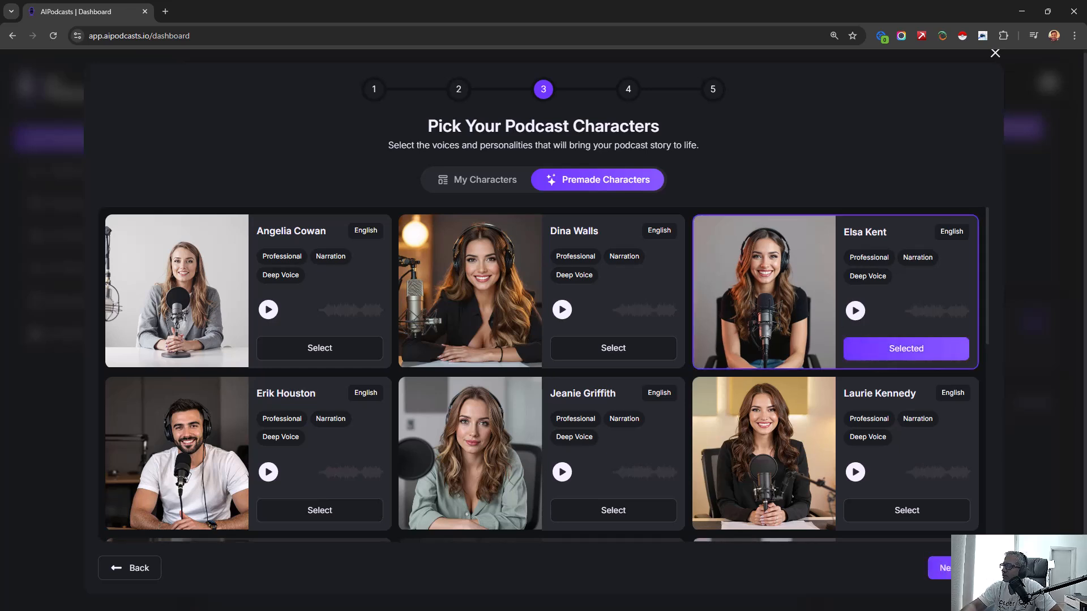
pyautogui.click(941, 568)
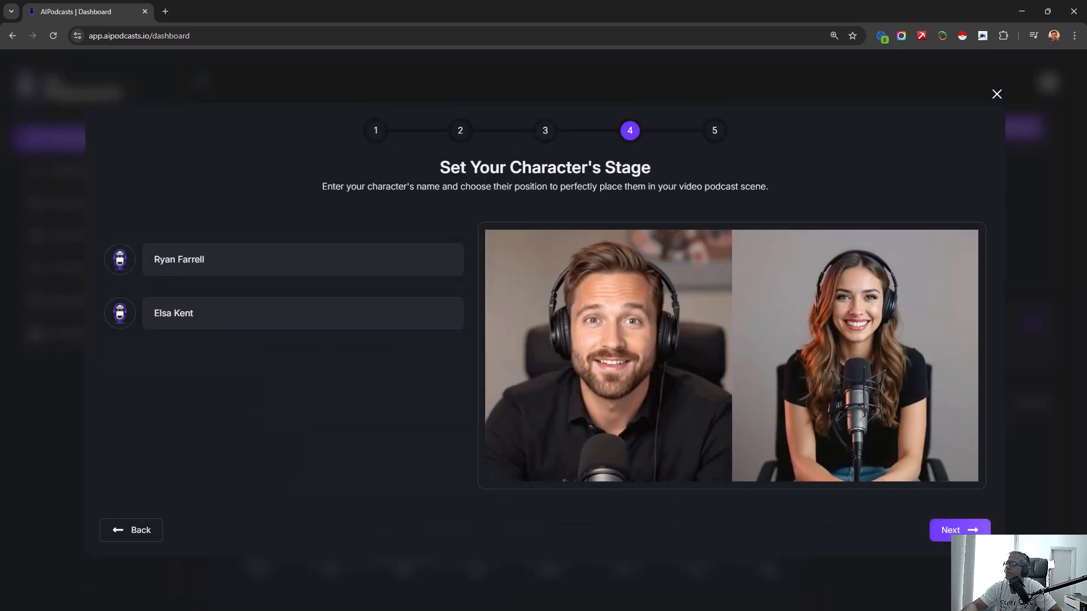
# - Return to the character selection, listen to the custom character's voice sample, and go back to the stage setup keeping the premade pair
pyautogui.click(148, 547)
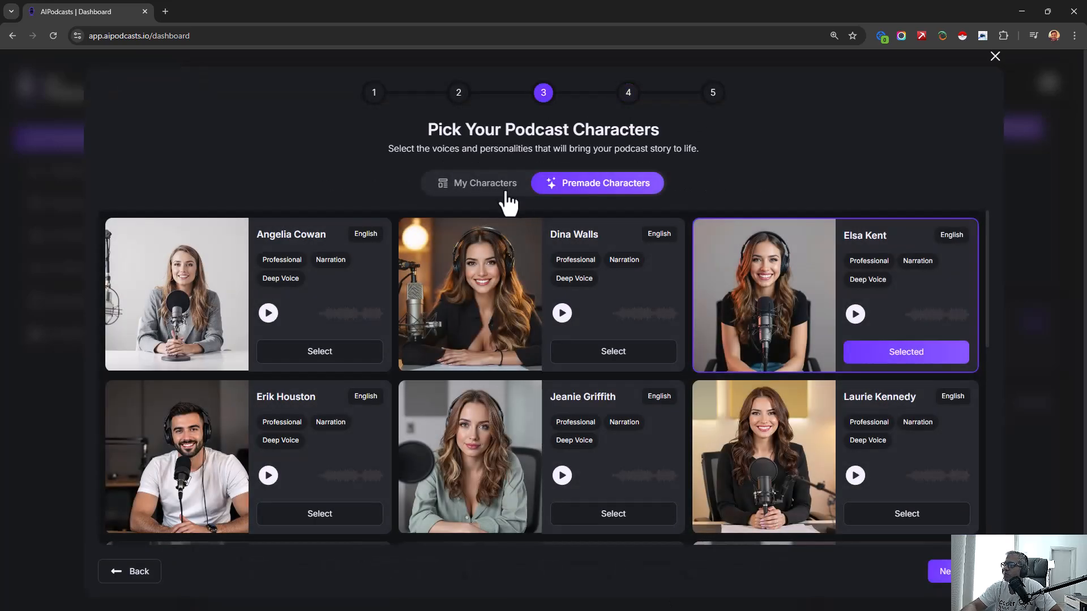
pyautogui.click(501, 187)
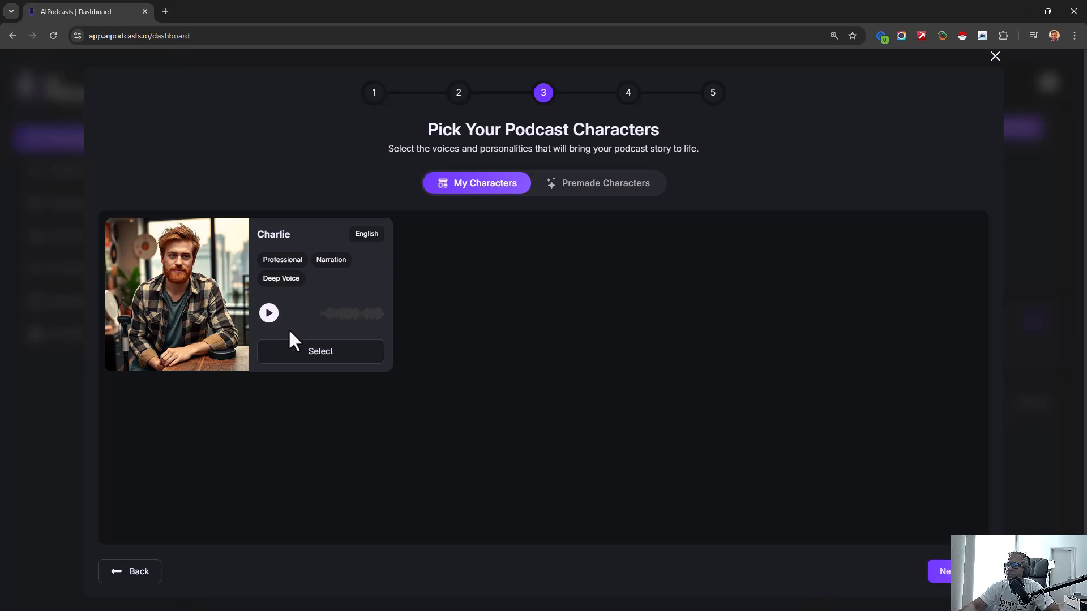
pyautogui.click(269, 314)
pyautogui.click(270, 314)
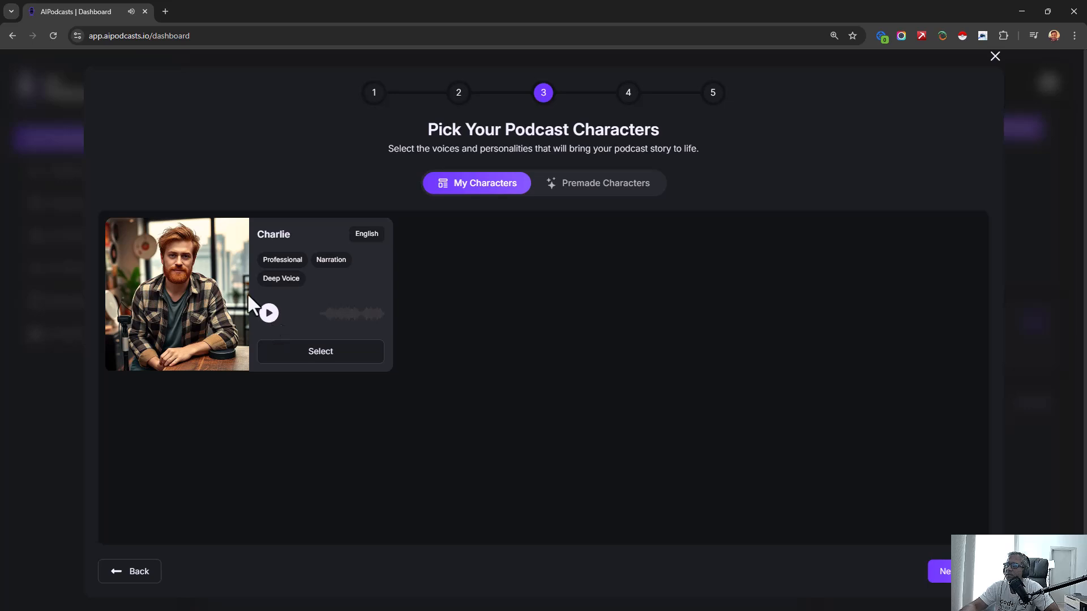
pyautogui.click(594, 186)
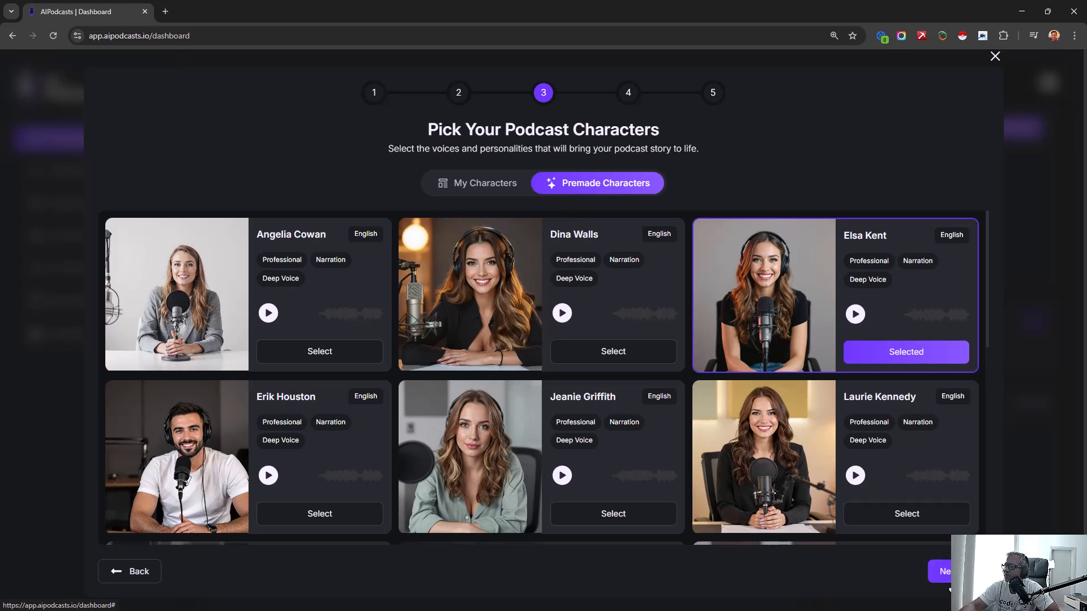
pyautogui.click(940, 572)
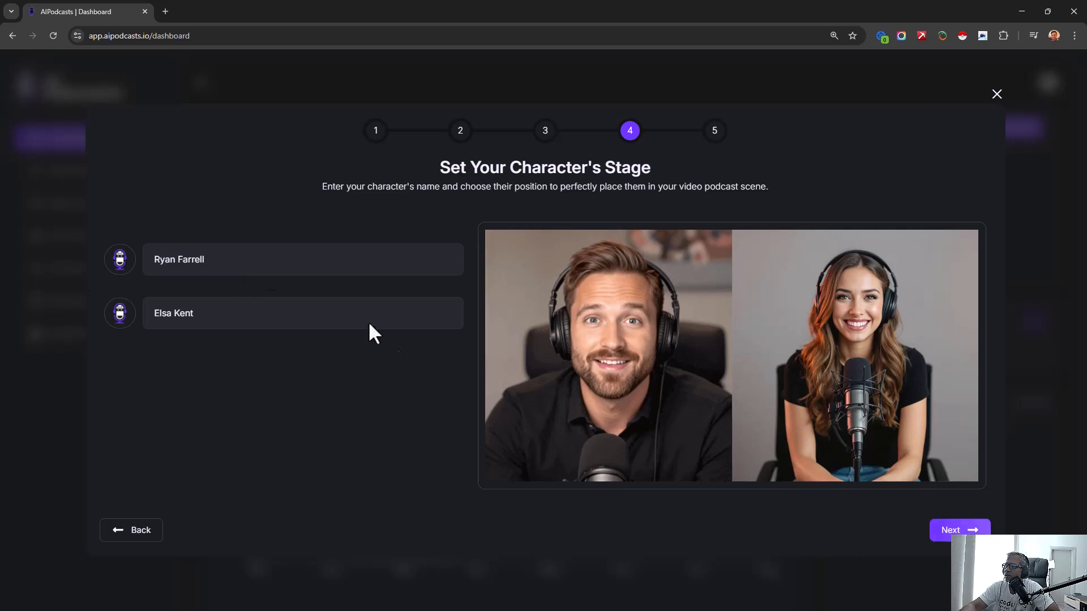
# - Replace the names of both podcast characters with new gardening-themed full names and proceed to the voice and script review
pyautogui.tripleClick(251, 269)
pyautogui.write('Moe greemtjjum')
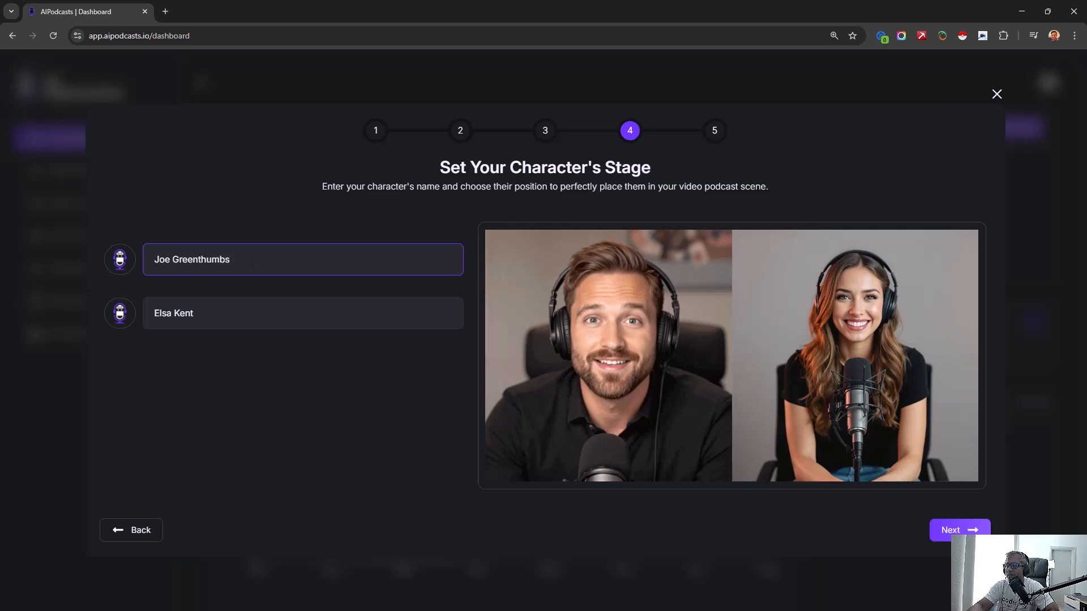
pyautogui.tripleClick(220, 318)
pyautogui.write('A')
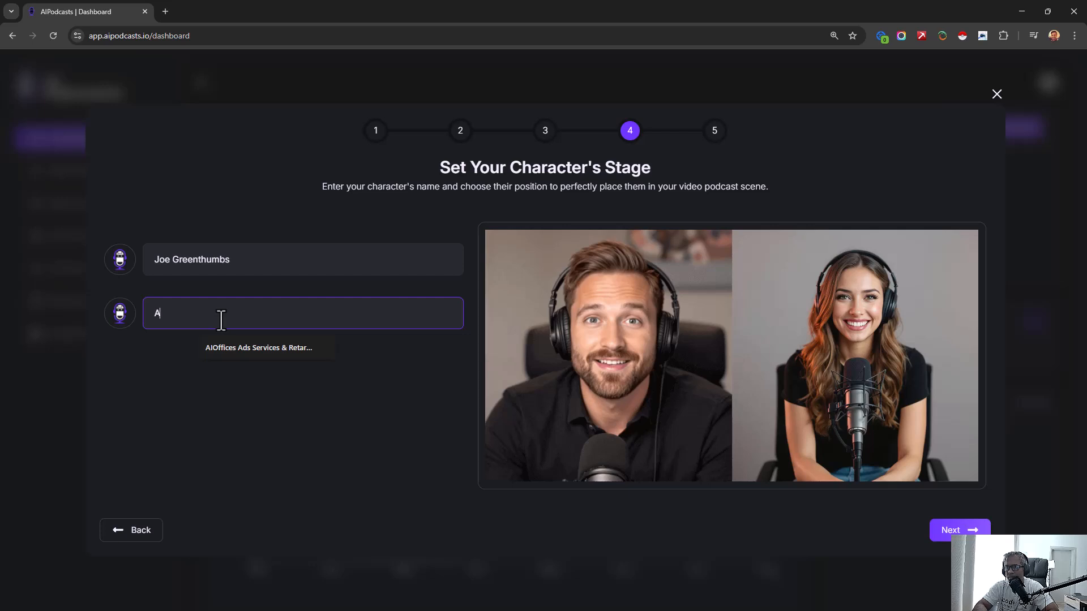
pyautogui.press('BackSpace')
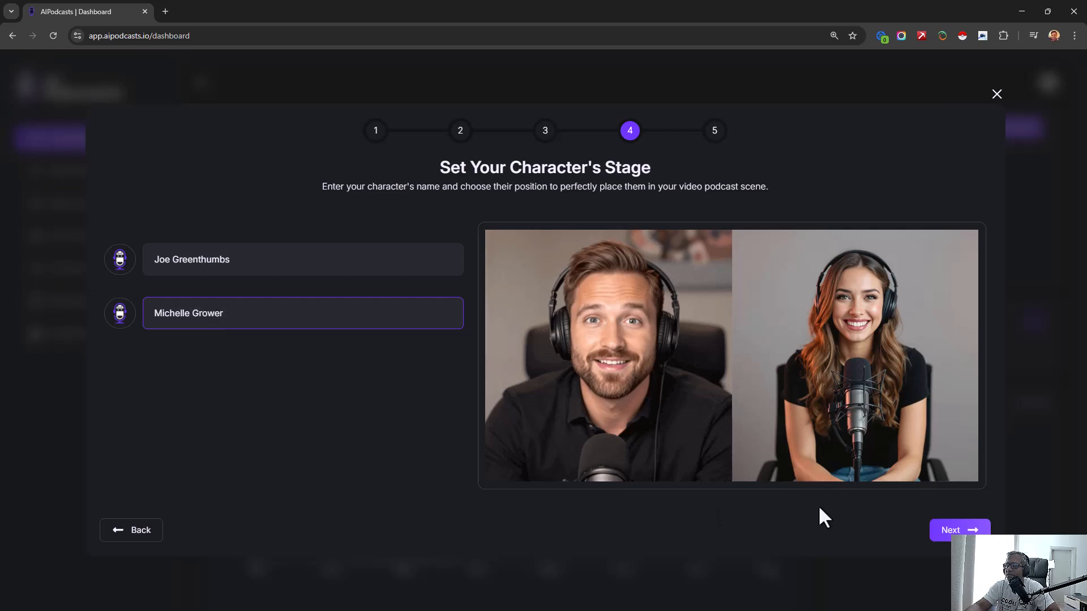
pyautogui.click(935, 530)
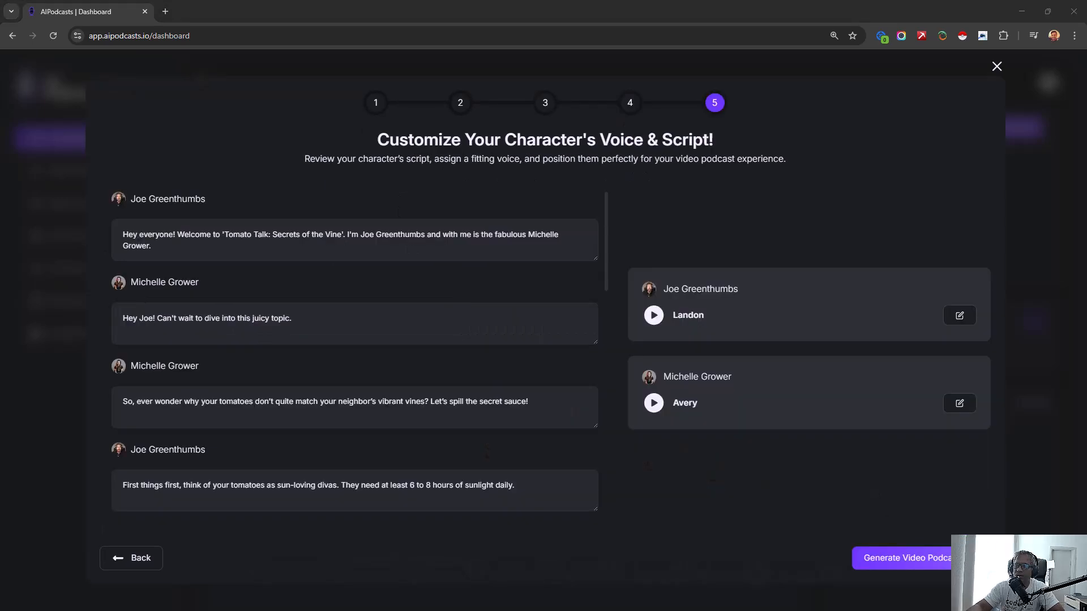
# - Read through the entire two-host tomato script to check which lines are assigned to each character
pyautogui.moveTo(184, 235); pyautogui.dragTo(123, 236)
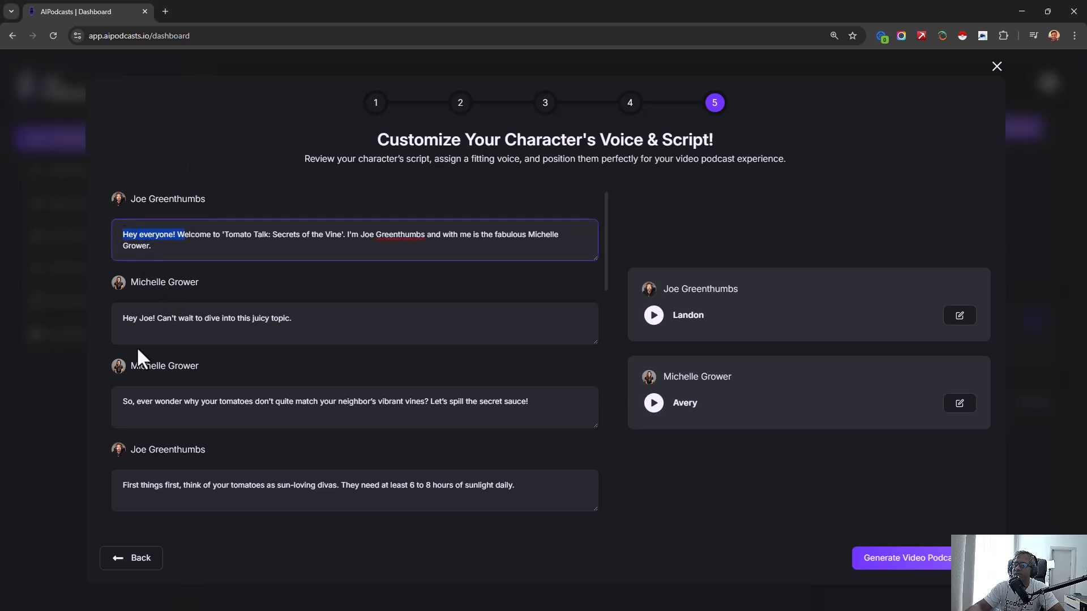
pyautogui.moveTo(123, 321); pyautogui.dragTo(306, 319)
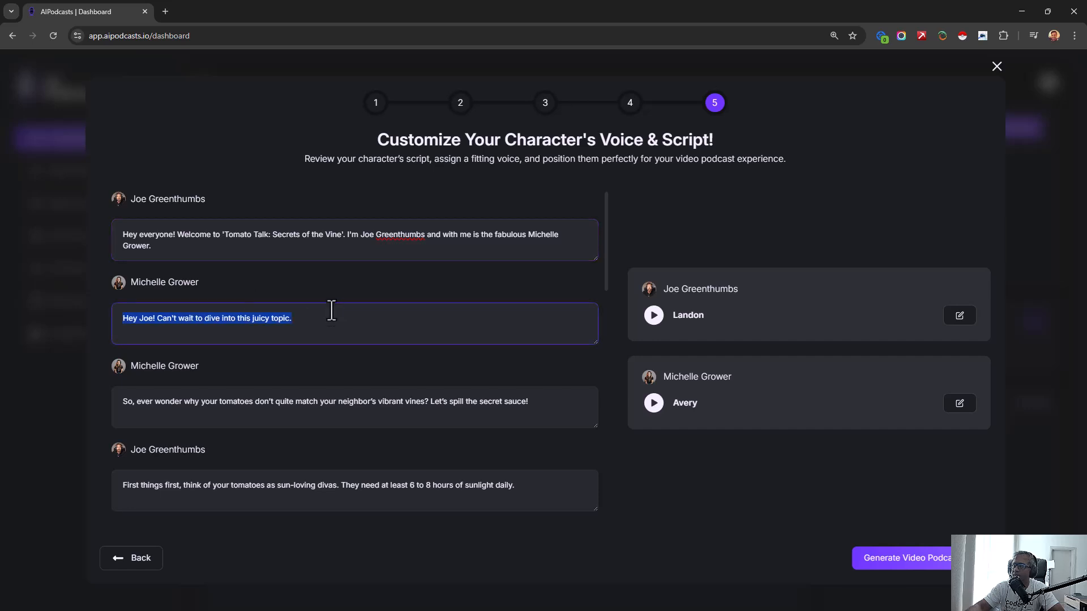
pyautogui.click(332, 320)
pyautogui.scroll(-3, 248, 397)
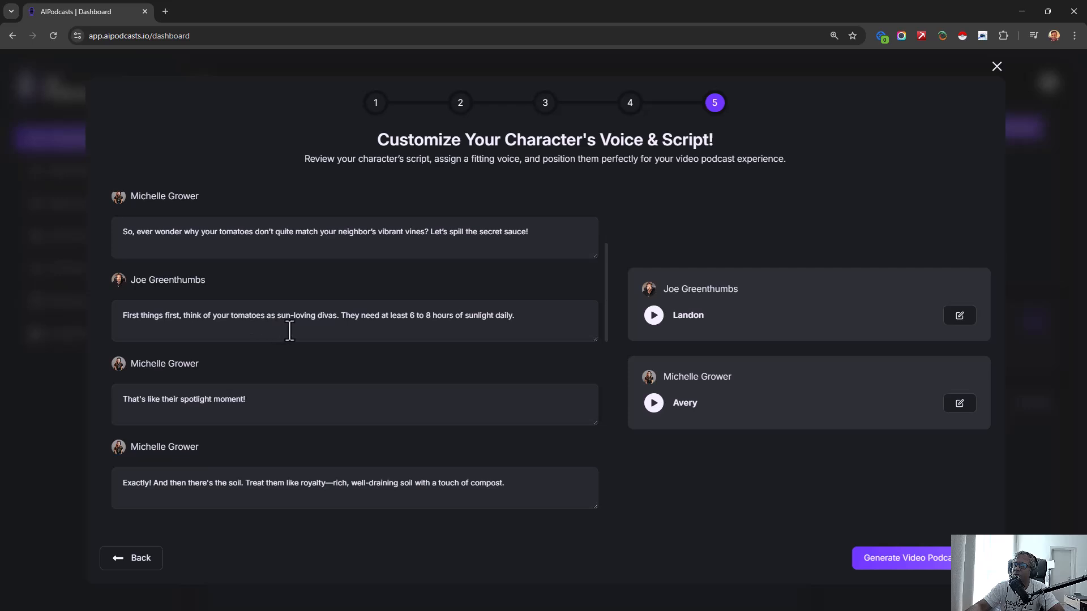
pyautogui.scroll(-2, 331, 332)
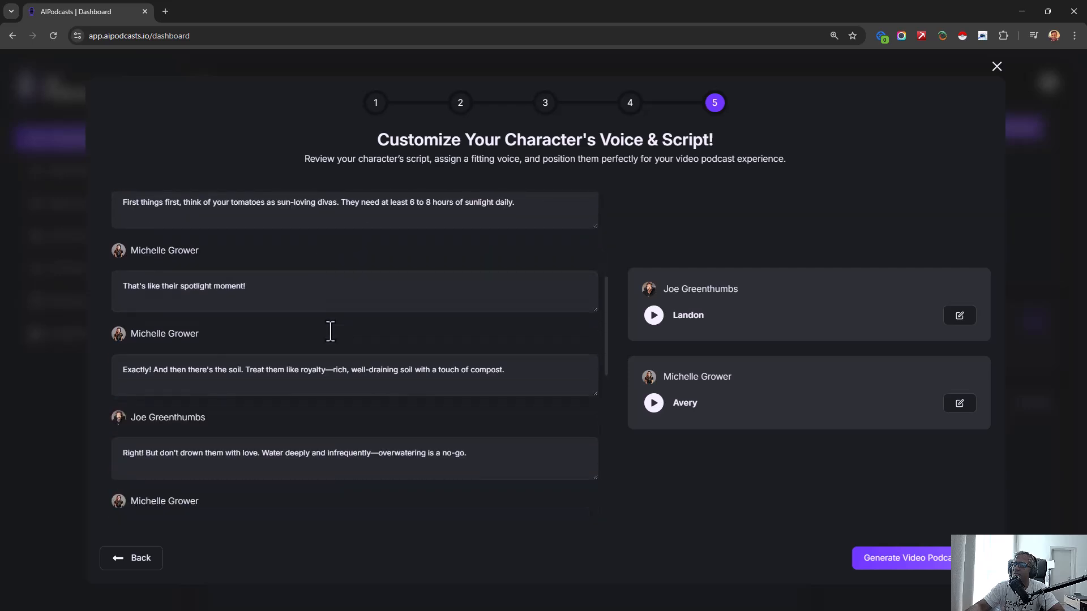
pyautogui.scroll(-1, 323, 284)
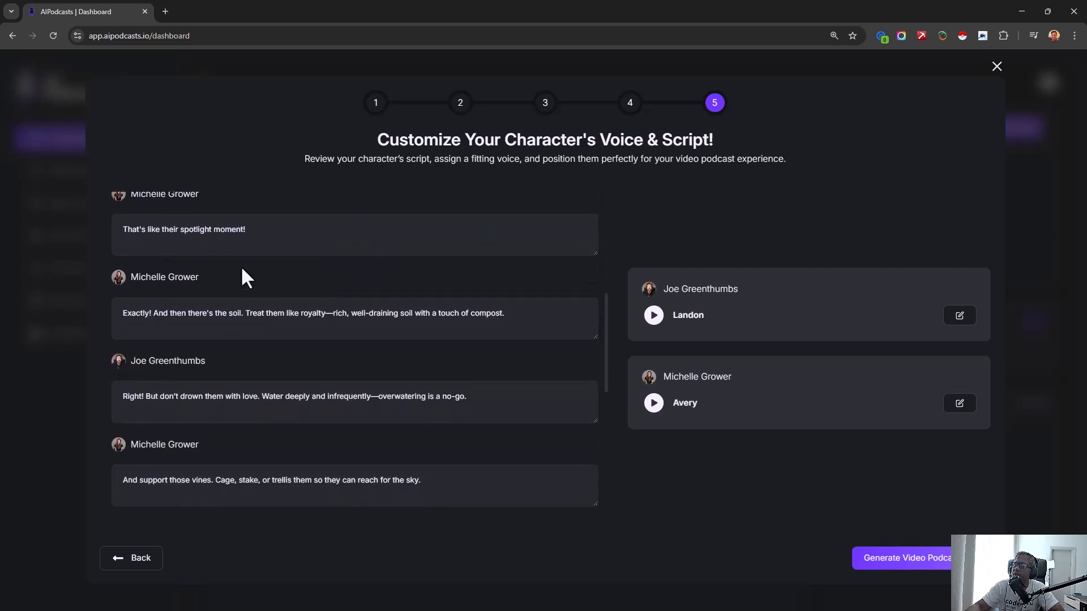
pyautogui.scroll(-1, 234, 294)
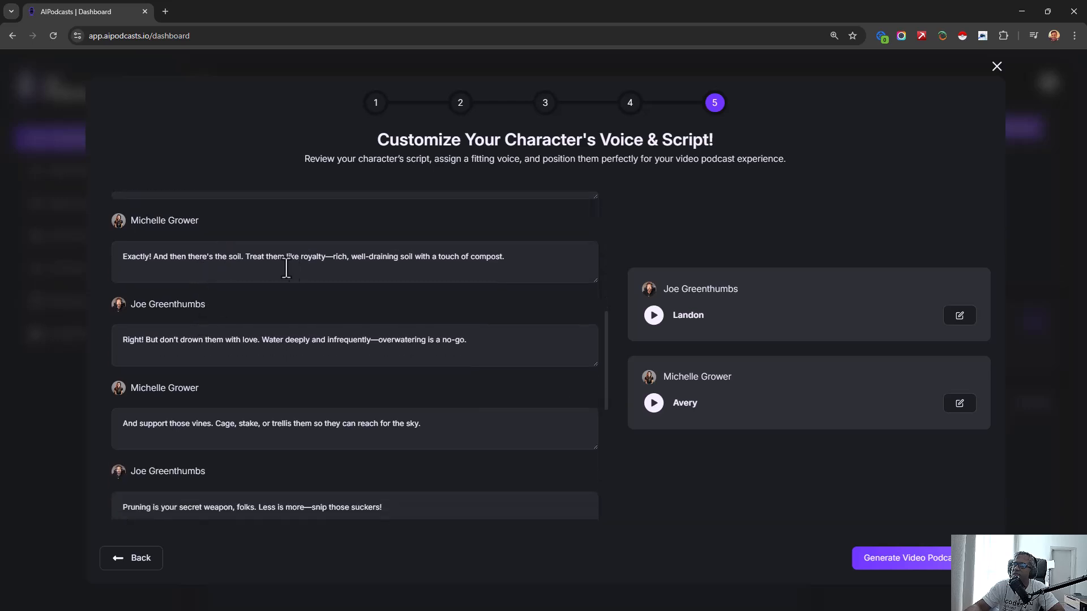
pyautogui.scroll(-2, 242, 306)
pyautogui.moveTo(164, 235); pyautogui.dragTo(354, 243)
pyautogui.click(354, 242)
pyautogui.moveTo(159, 226); pyautogui.dragTo(419, 227)
pyautogui.doubleClick(420, 227)
pyautogui.moveTo(129, 310); pyautogui.dragTo(374, 309)
pyautogui.scroll(-3, 193, 351)
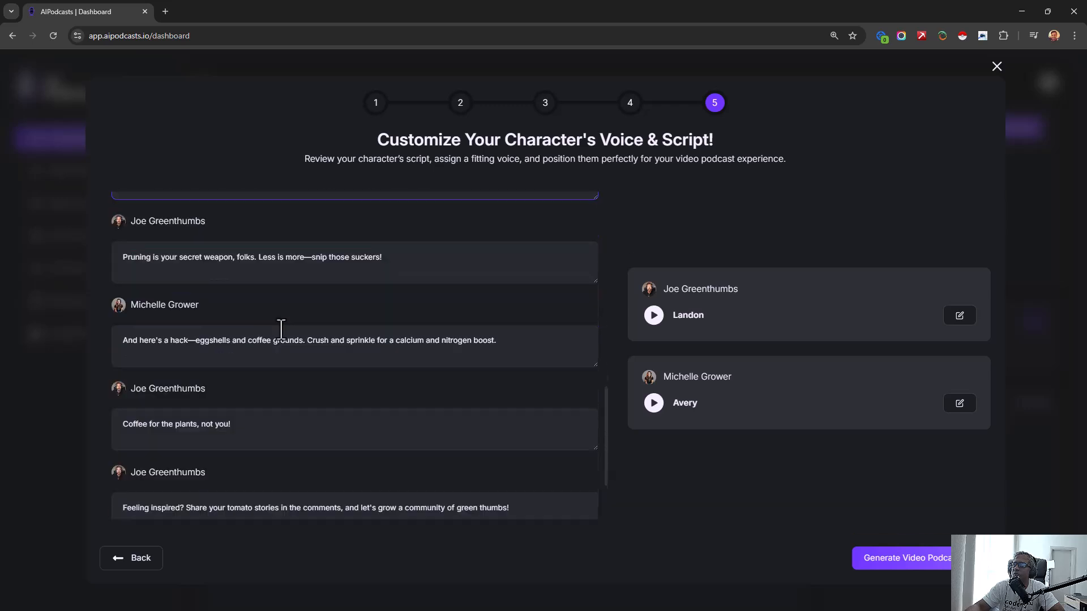
pyautogui.scroll(-2, 237, 355)
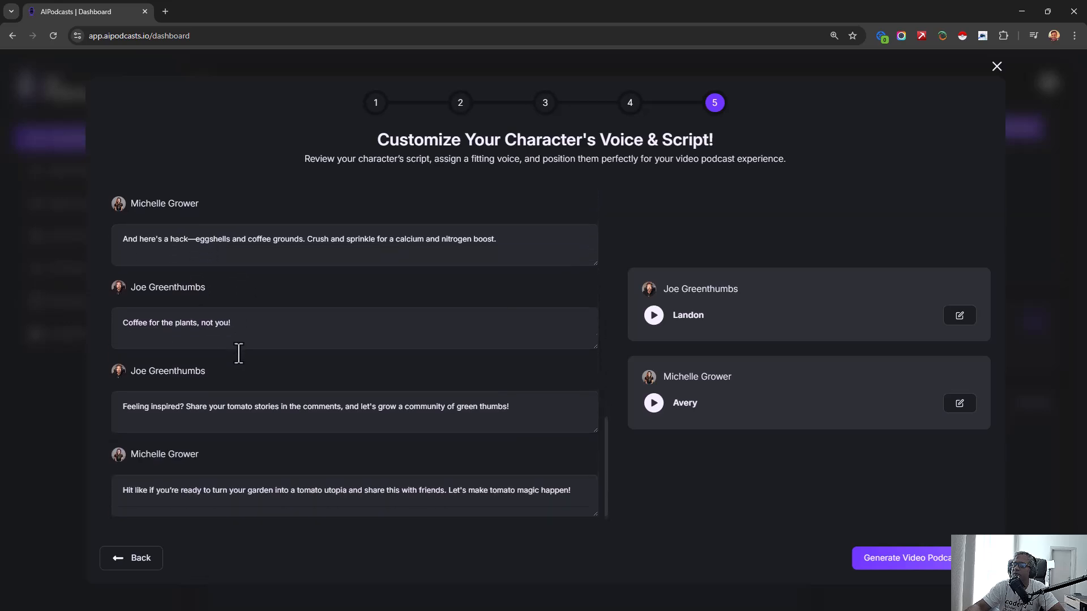
pyautogui.scroll(5, 245, 383)
pyautogui.scroll(-5, 245, 383)
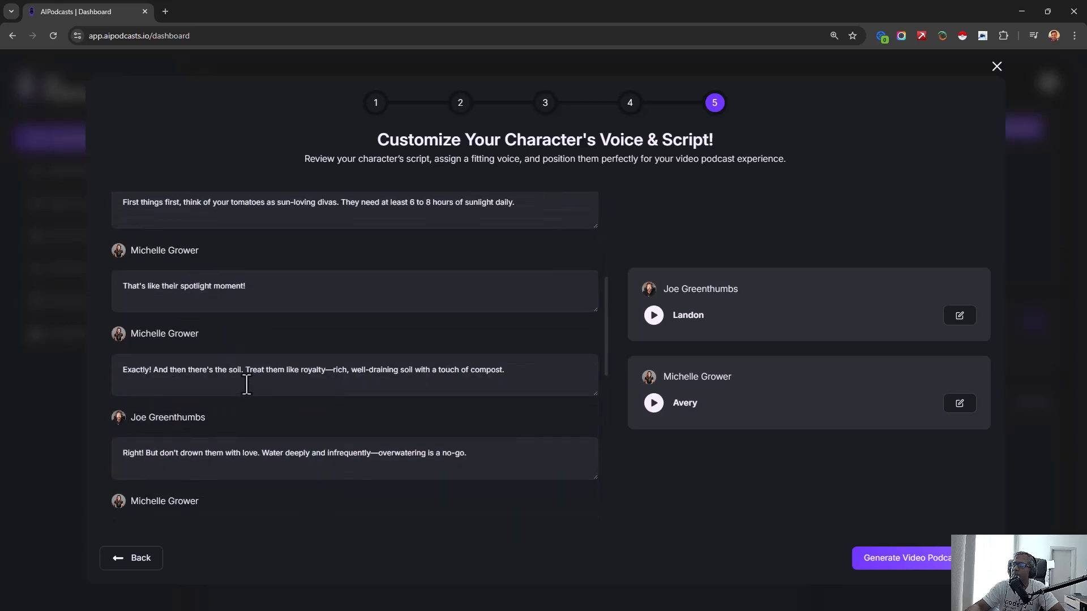
pyautogui.scroll(5, 235, 422)
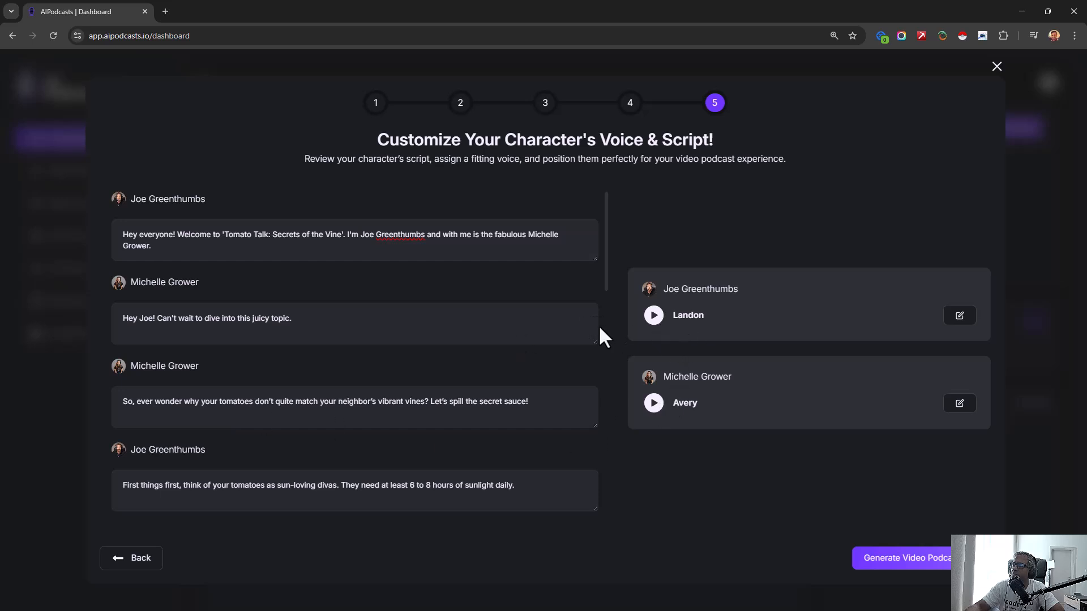
# - Preview the Landon and Avery voices assigned to the two hosts and generate the video podcast
pyautogui.click(651, 315)
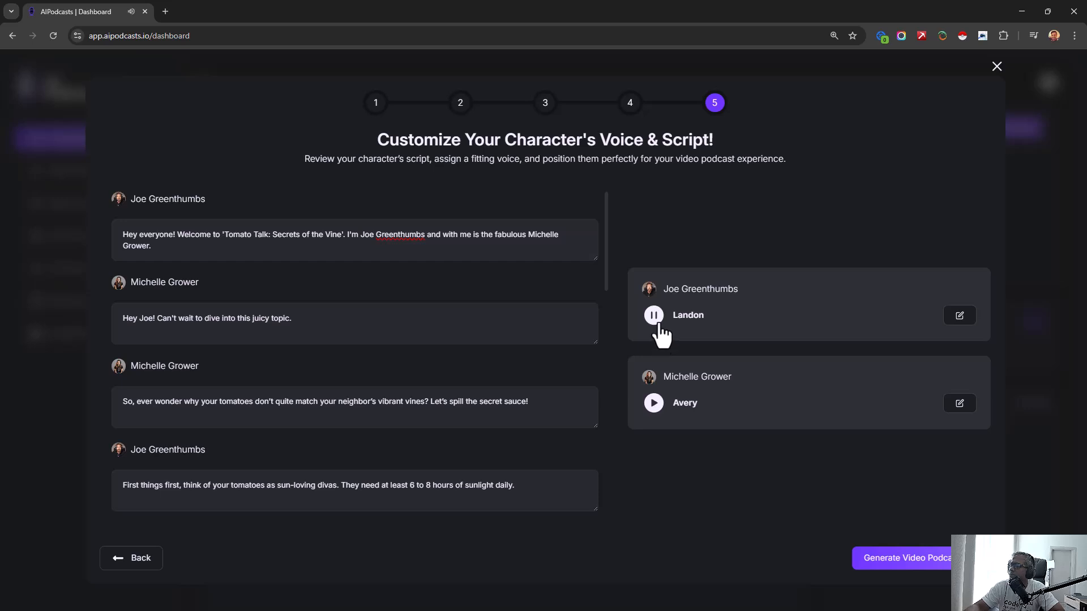
pyautogui.click(654, 406)
pyautogui.click(654, 403)
pyautogui.click(861, 559)
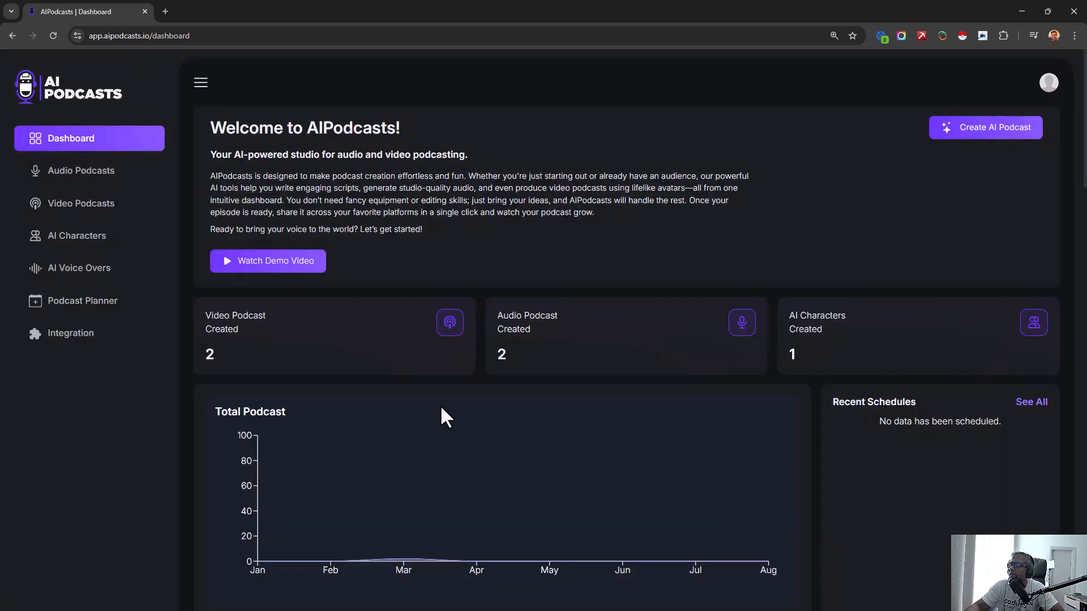
# - Check the recent podcasts on the dashboard and review the video and audio podcast lists
pyautogui.scroll(-9, 441, 408)
pyautogui.scroll(3, 441, 407)
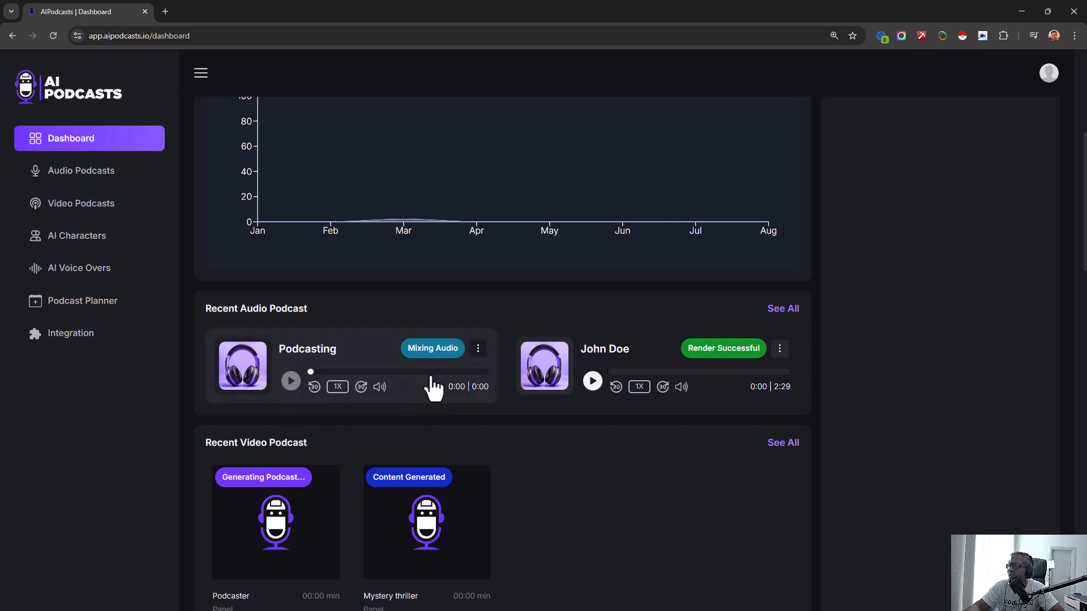
pyautogui.click(95, 211)
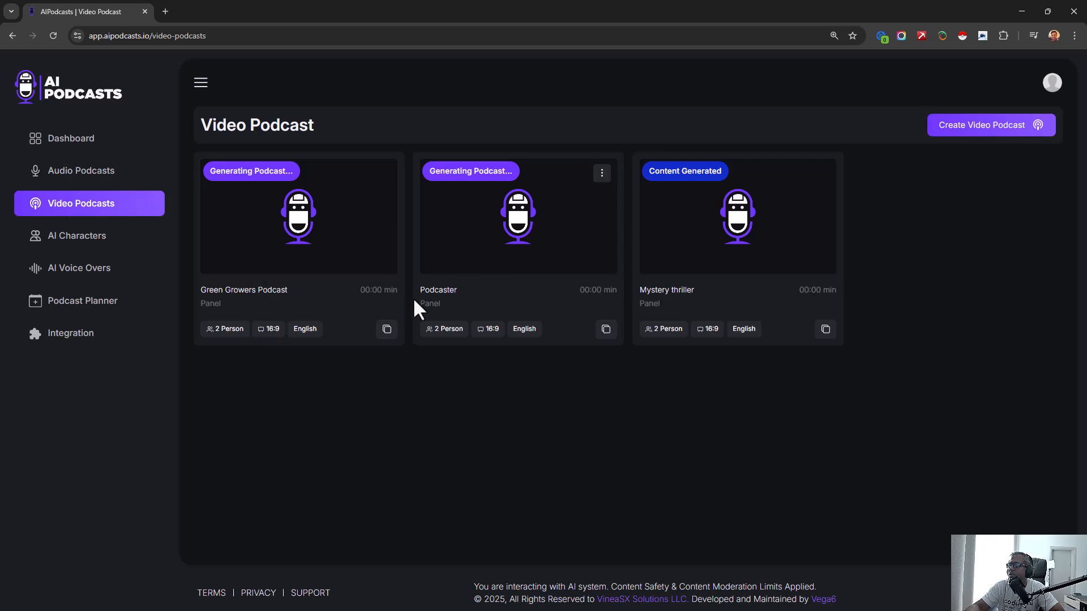
pyautogui.click(75, 141)
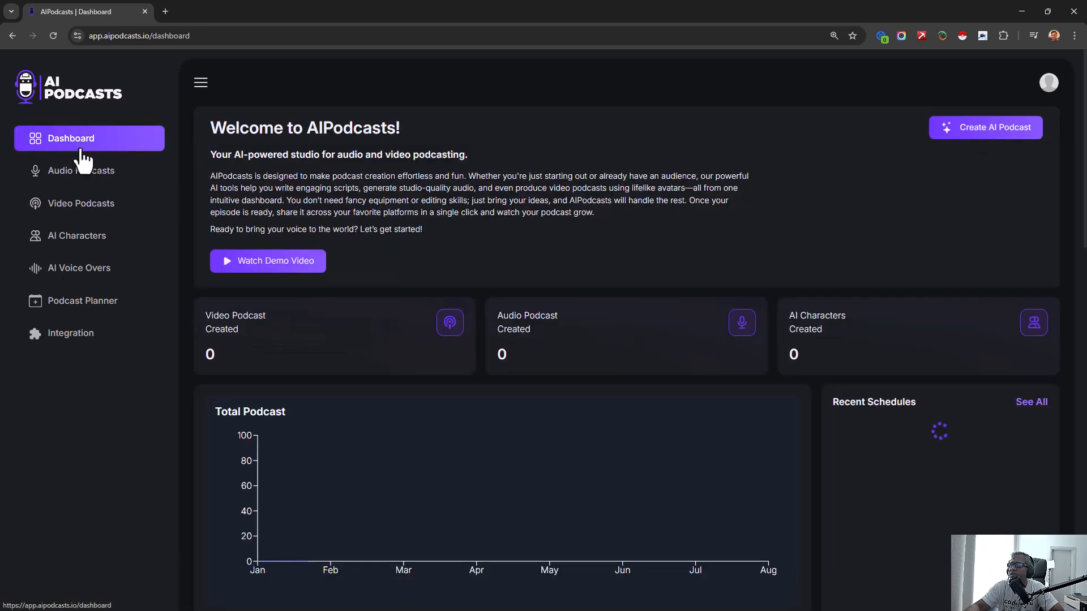
pyautogui.click(100, 170)
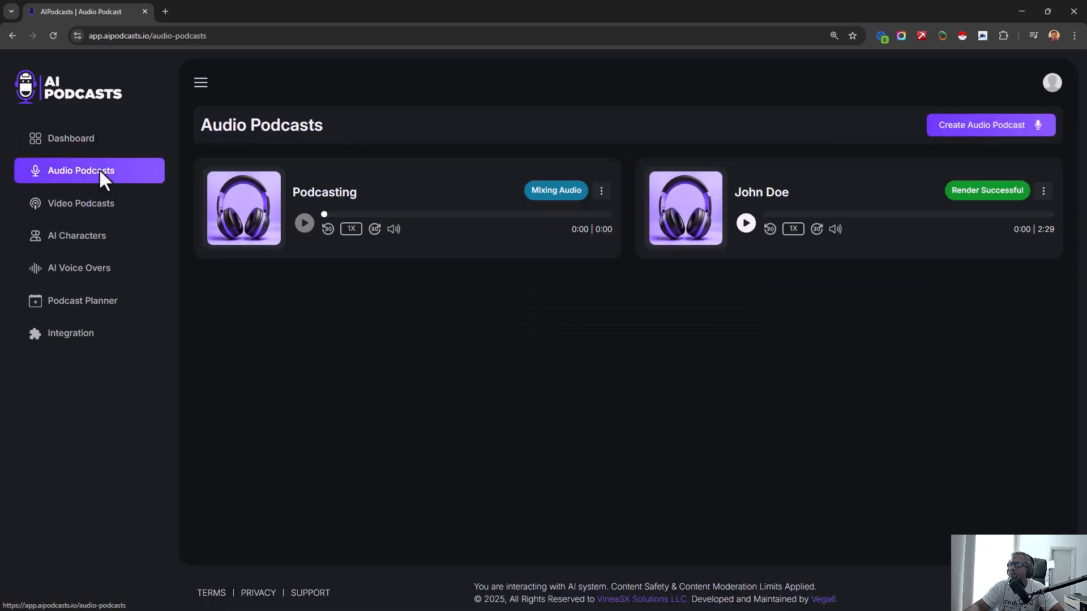
pyautogui.click(94, 214)
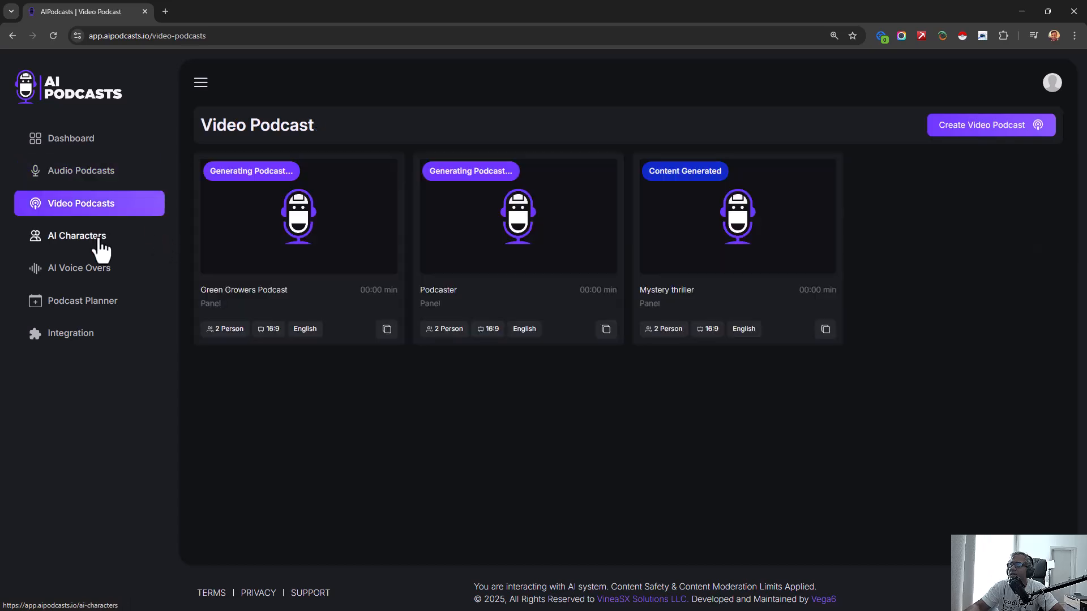
# - Start generating a new AI character and enter the character's first name and an age of 30
pyautogui.click(100, 238)
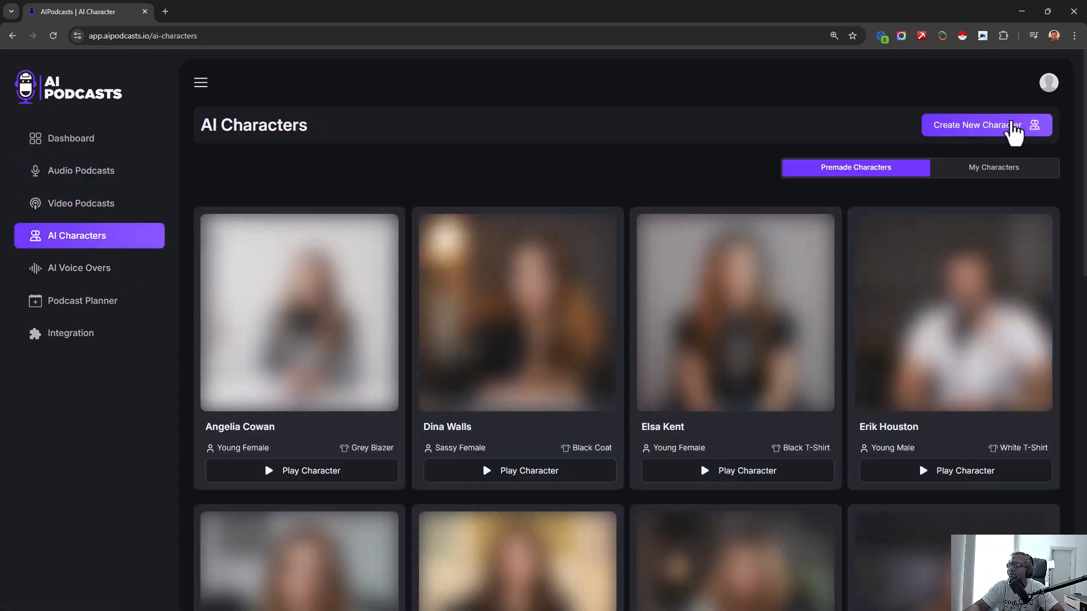
pyautogui.click(1014, 126)
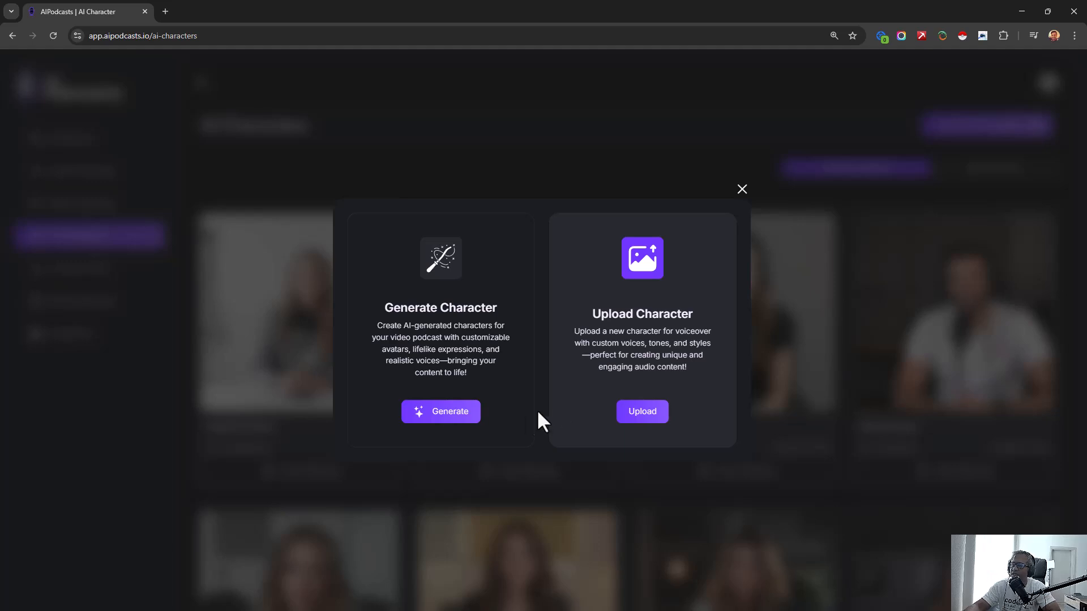
pyautogui.click(451, 411)
pyautogui.click(384, 212)
pyautogui.write('Brian')
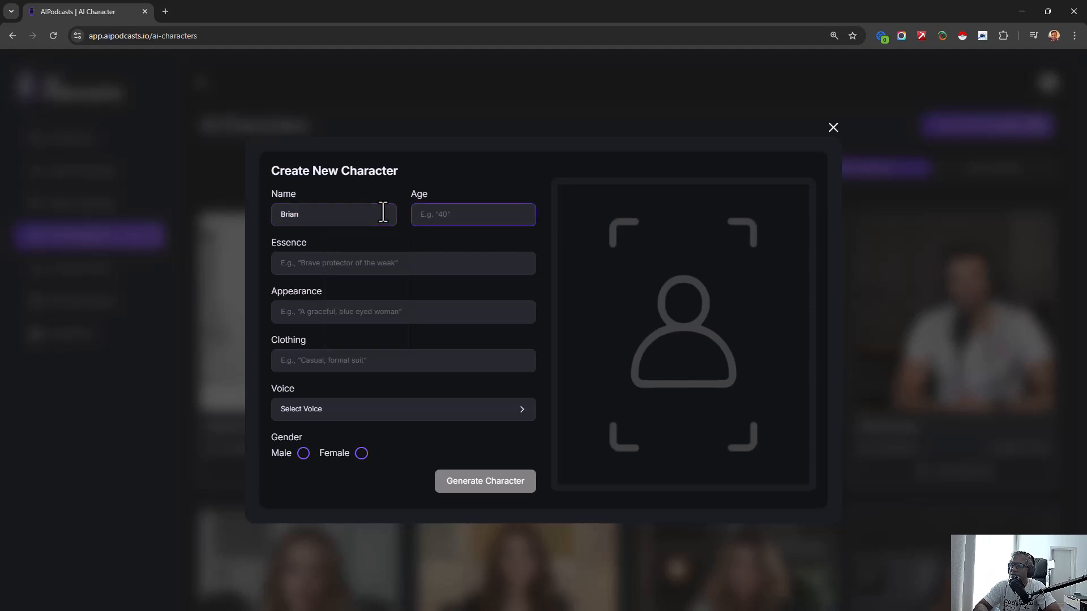
pyautogui.write('30')
# - Describe the character's essence as a farmer in the south and the appearance as "A young, energetic farmer with suntanned skin and a hat."
pyautogui.click(424, 259)
pyautogui.write('Brian is a farmer in the south')
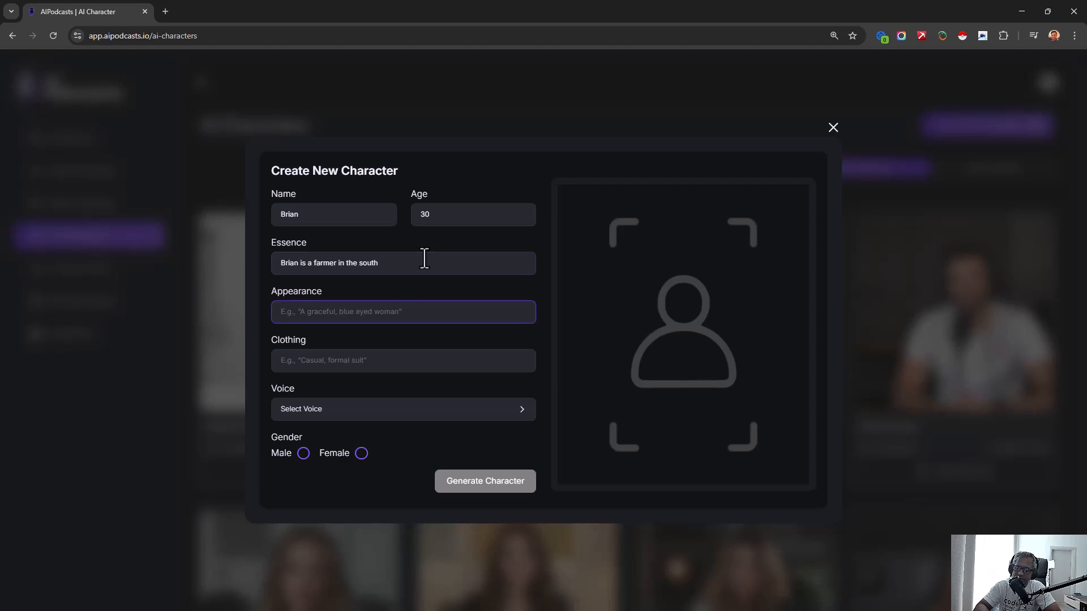
pyautogui.write('A young energetic farmer')
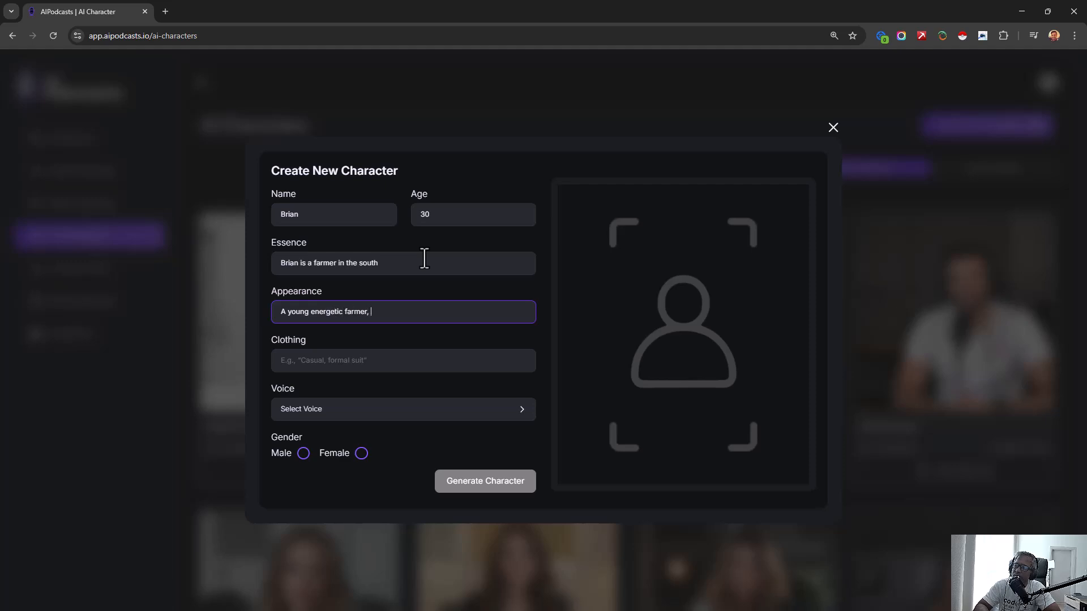
pyautogui.write(',')
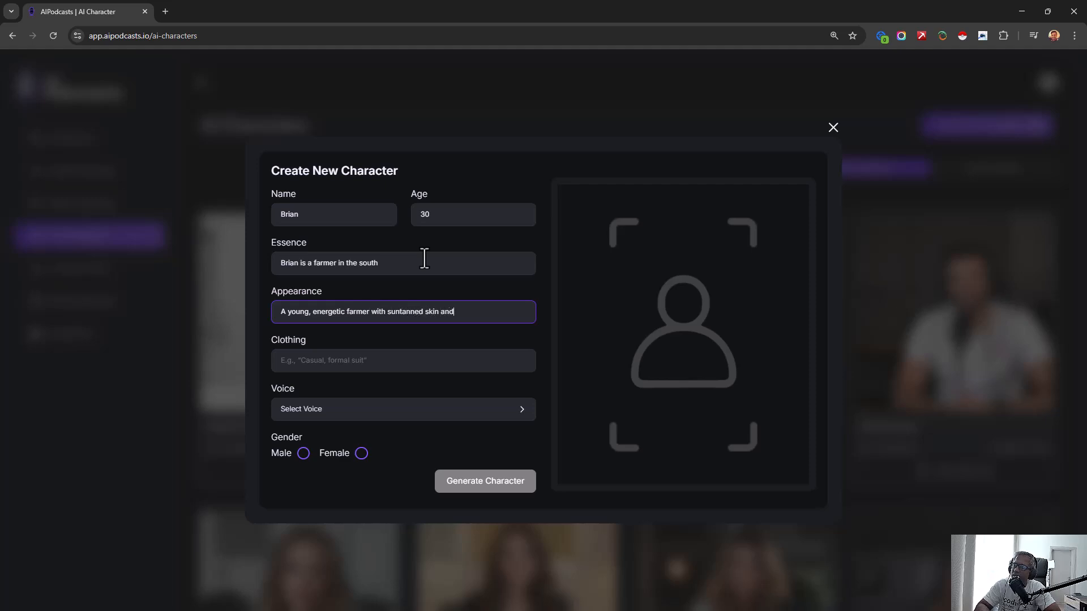
# - Set the new character's clothing to "Casual clothes"
pyautogui.write('Ca')
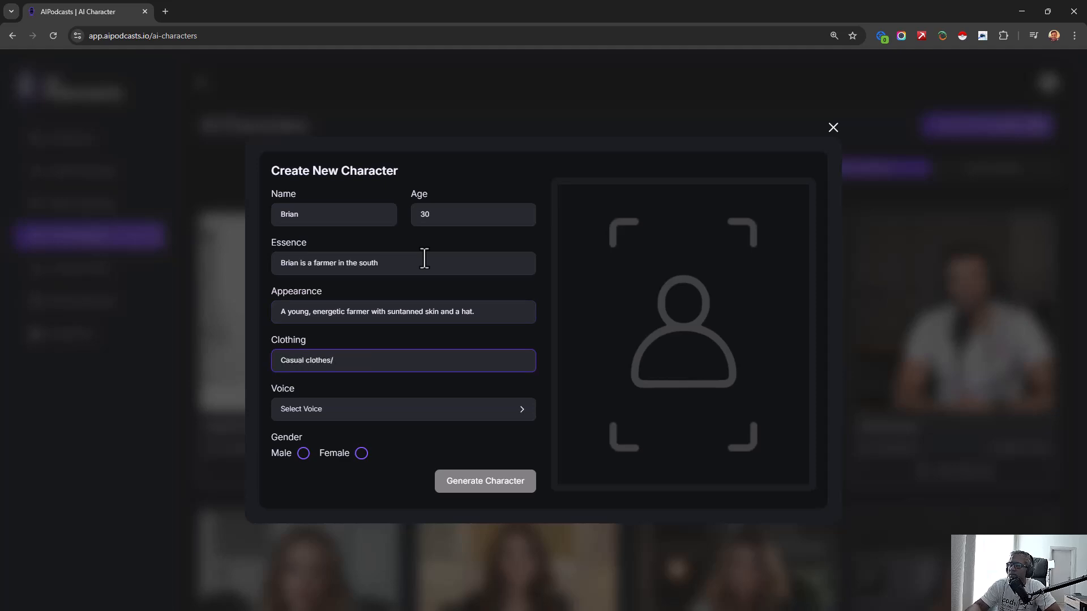
pyautogui.write('sual clothe.')
pyautogui.press('BackSpace')
pyautogui.write('s')
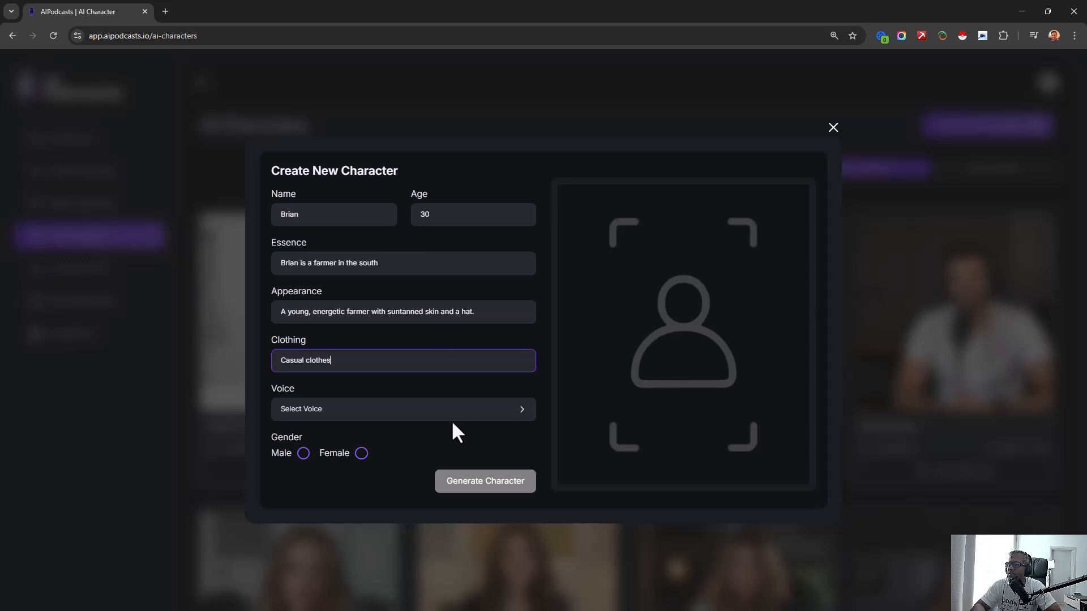
# - Set the new character's gender to Male and filter the available AI voices to Male
pyautogui.click(371, 410)
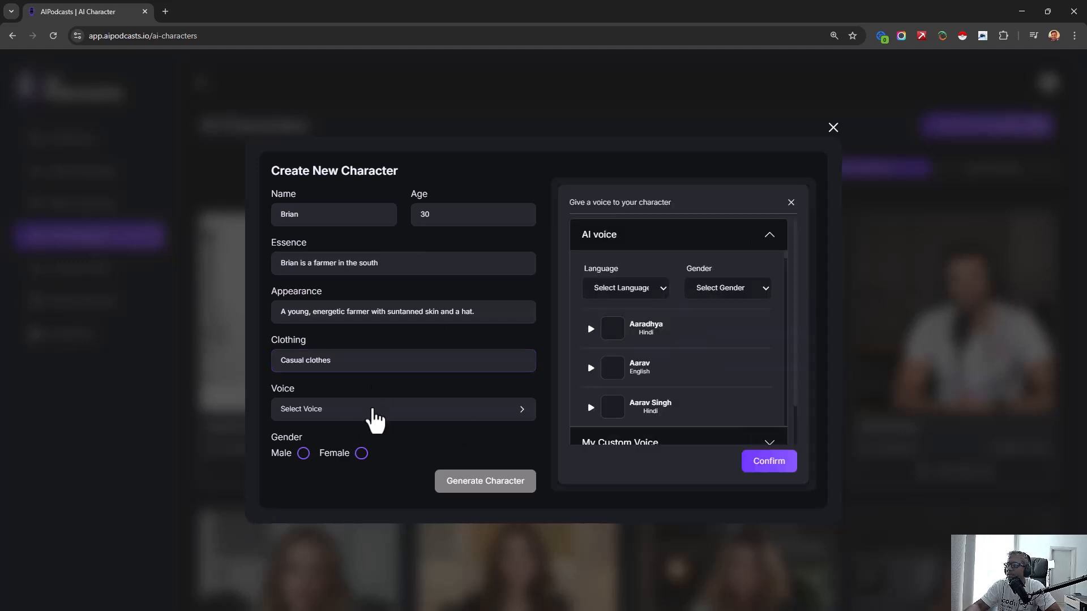
pyautogui.scroll(-5, 667, 329)
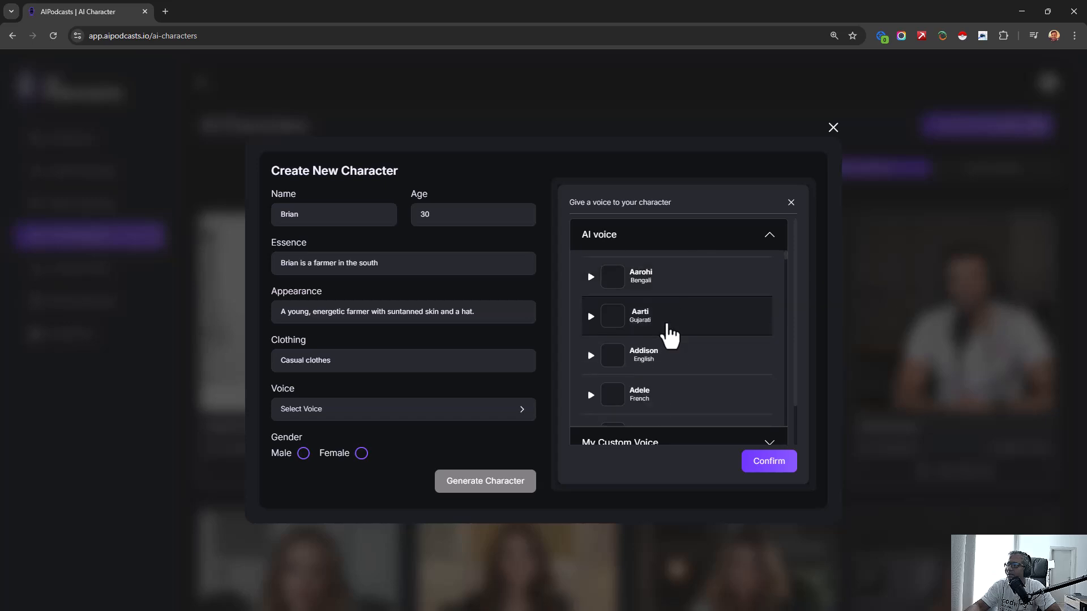
pyautogui.scroll(5, 667, 334)
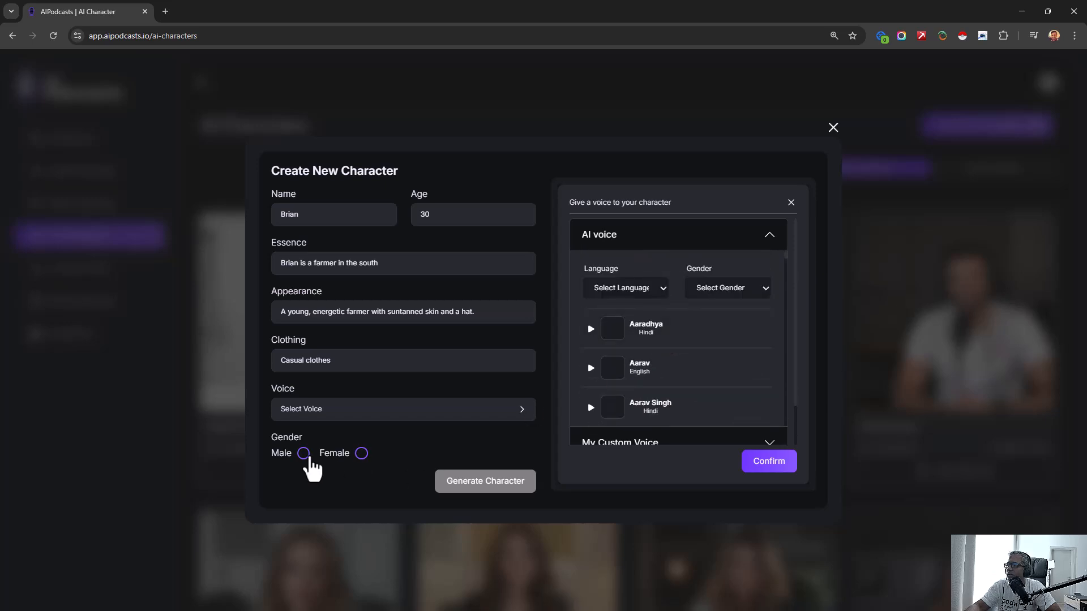
pyautogui.click(303, 455)
pyautogui.click(653, 290)
pyautogui.click(763, 287)
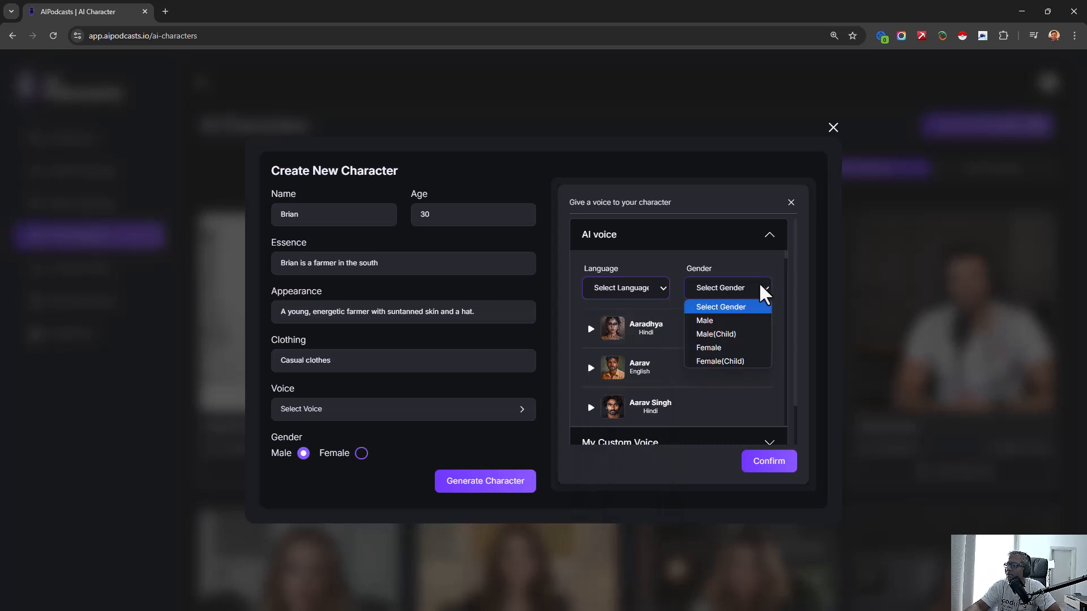
pyautogui.click(729, 320)
# - Listen to the Aiden voice sample and browse the other male AI voices
pyautogui.scroll(-2, 668, 368)
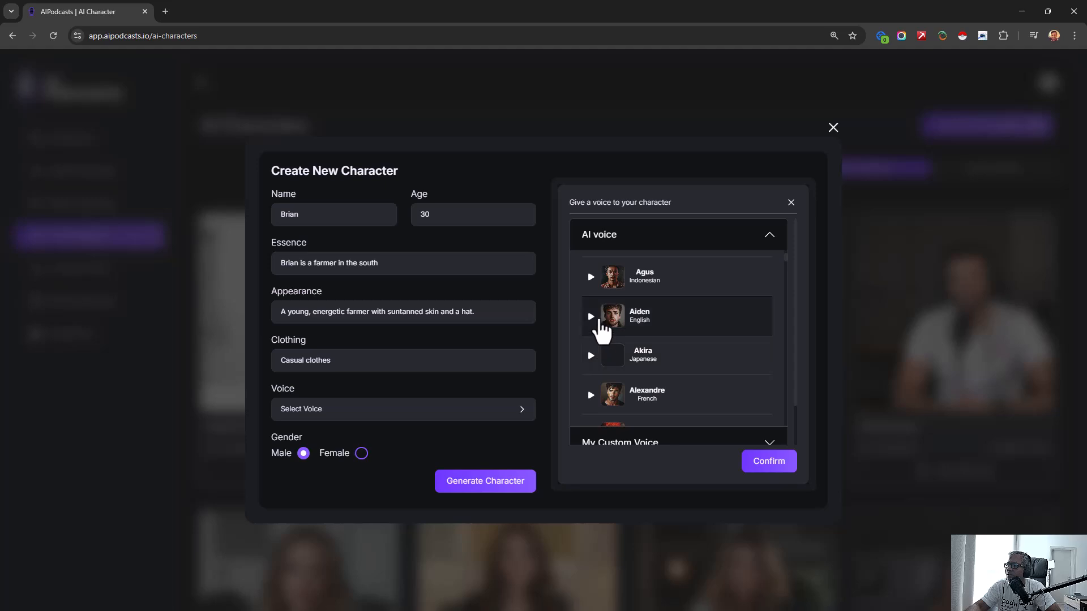
pyautogui.click(593, 318)
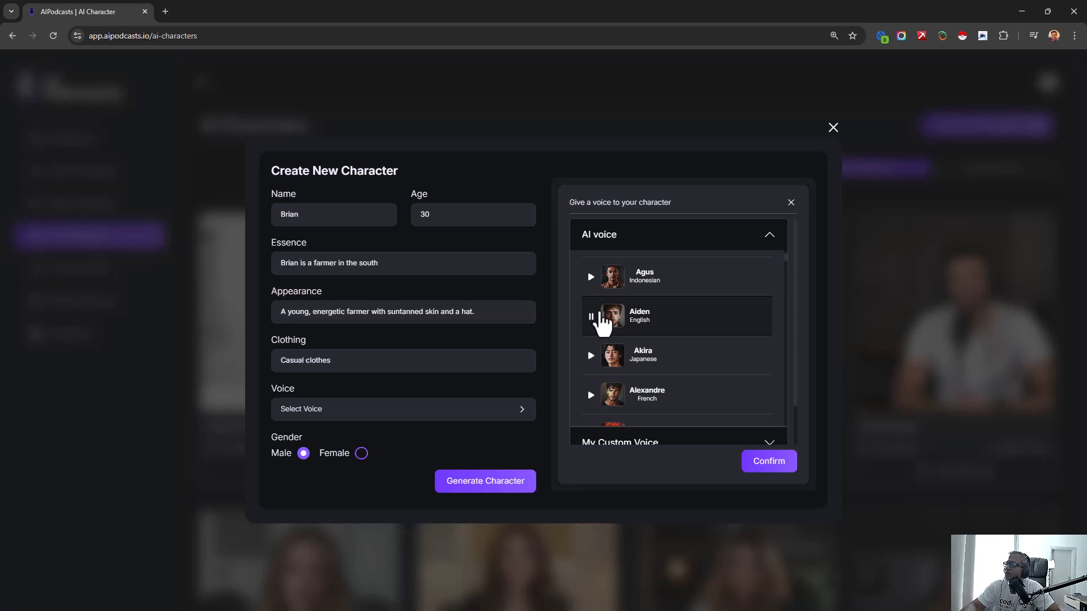
pyautogui.scroll(-2, 594, 323)
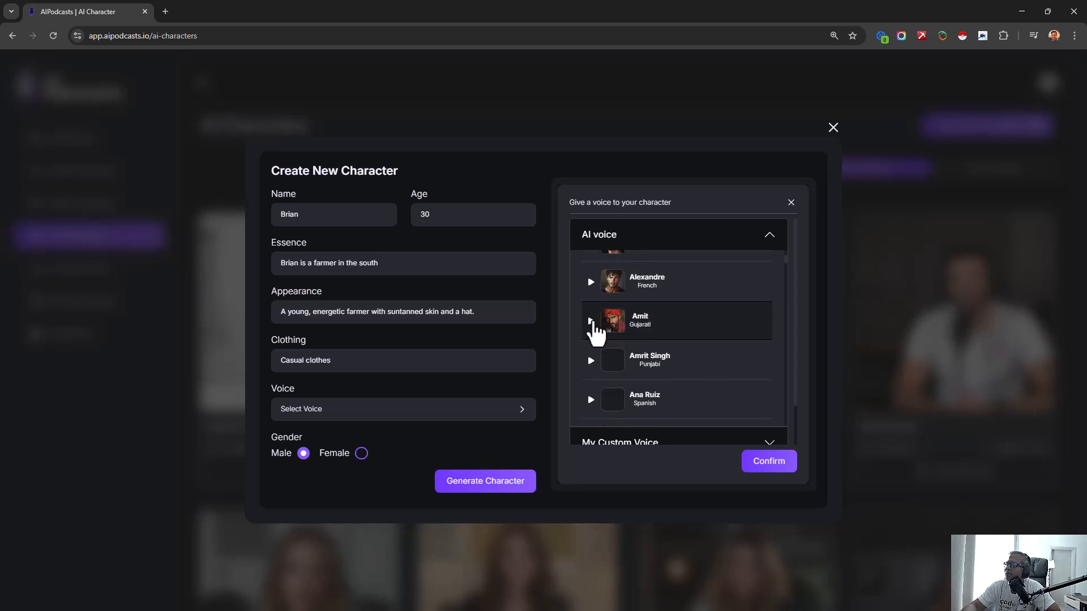
pyautogui.scroll(-3, 594, 334)
pyautogui.scroll(-4, 594, 343)
pyautogui.scroll(10, 593, 339)
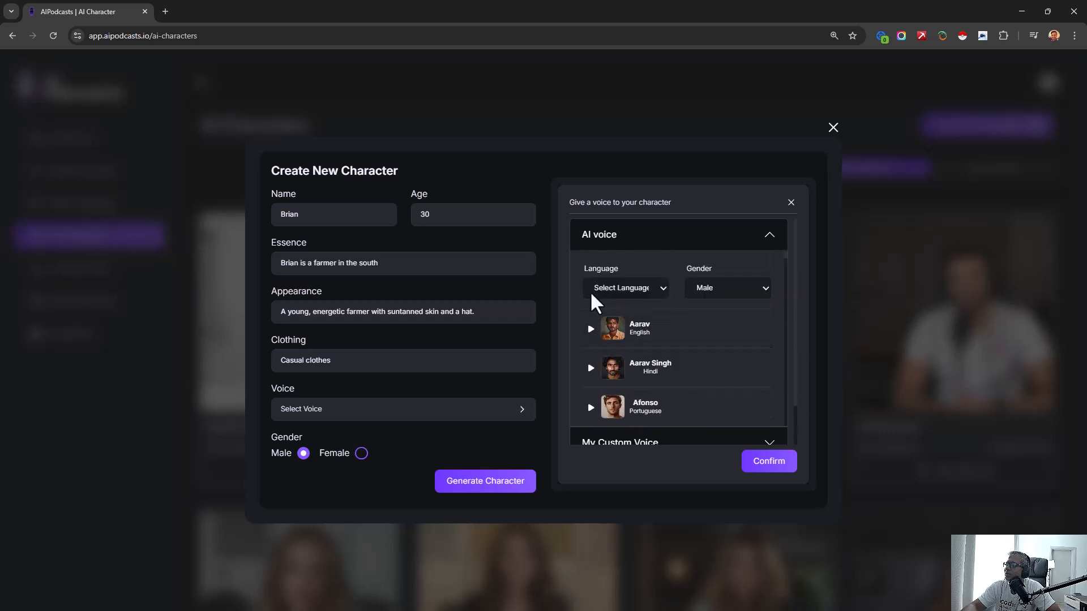
# - Limit the male AI voices to the English language
pyautogui.click(598, 292)
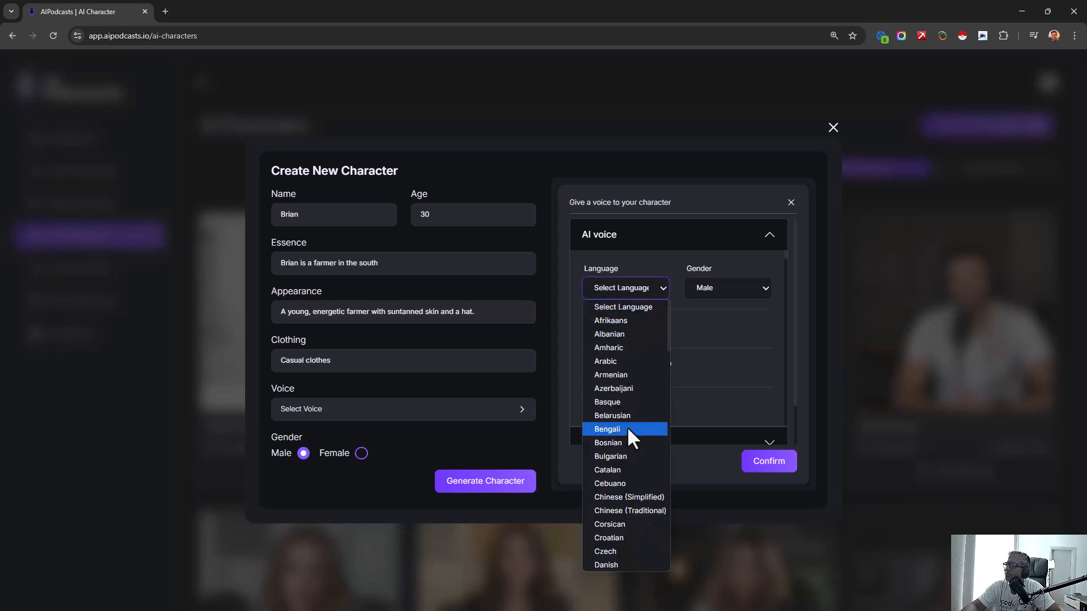
pyautogui.scroll(-3, 623, 520)
pyautogui.click(617, 478)
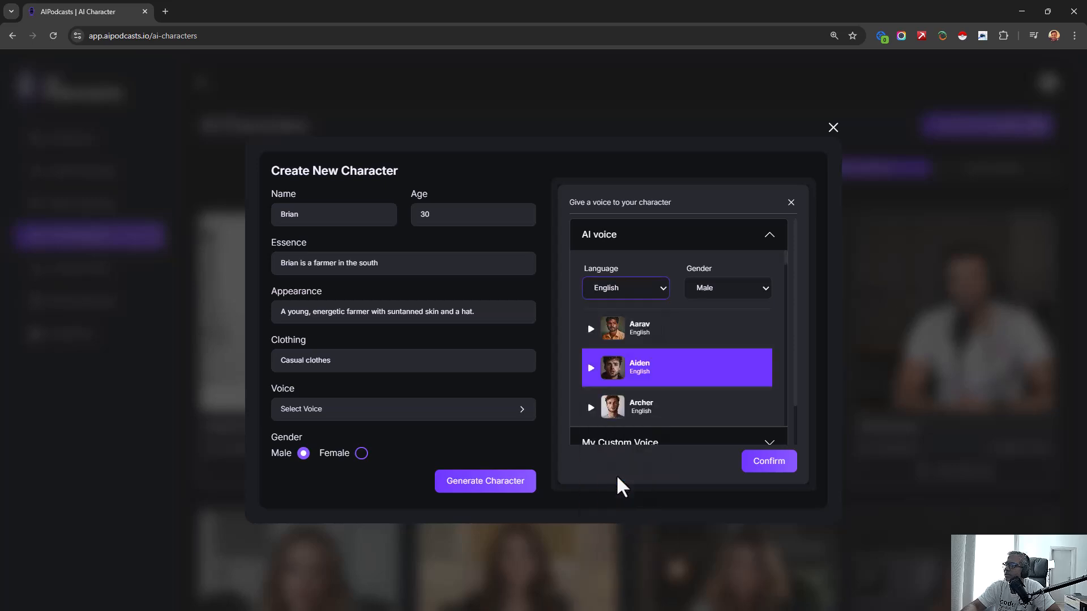
# - Compare the English male voices by listening to the Caleb, Bryn, Brayden and Carter samples
pyautogui.scroll(-8, 657, 378)
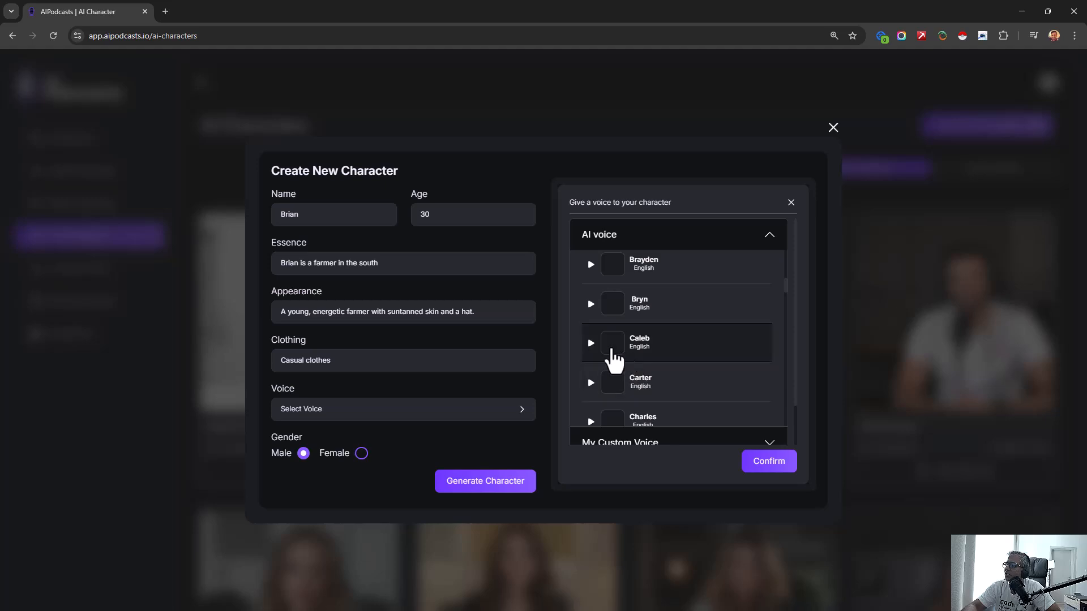
pyautogui.click(592, 355)
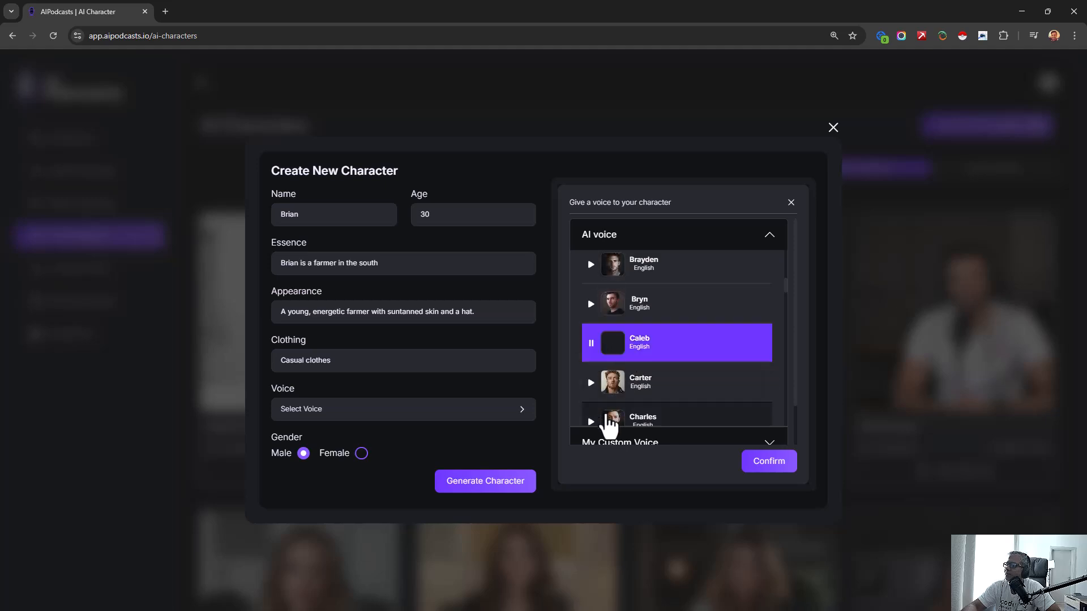
pyautogui.click(593, 306)
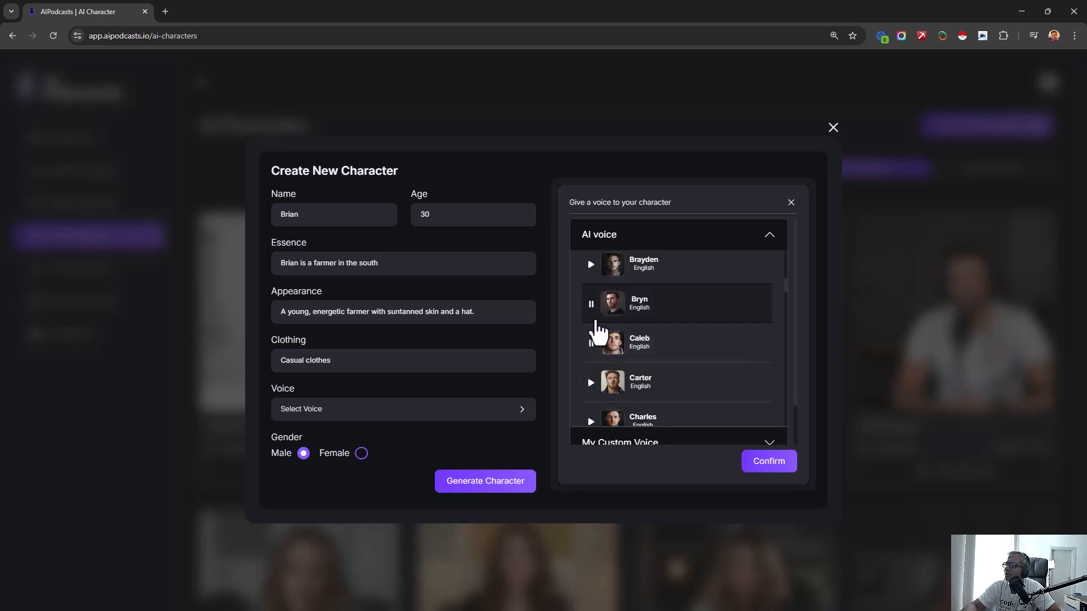
pyautogui.click(592, 347)
pyautogui.click(592, 275)
pyautogui.click(593, 304)
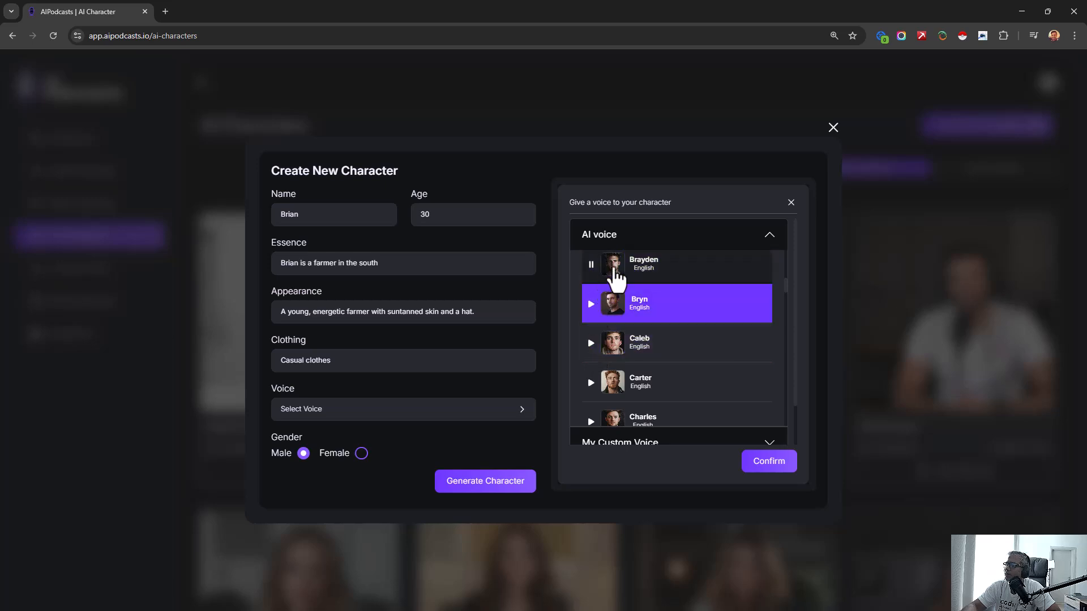
pyautogui.moveTo(621, 268); pyautogui.dragTo(621, 279)
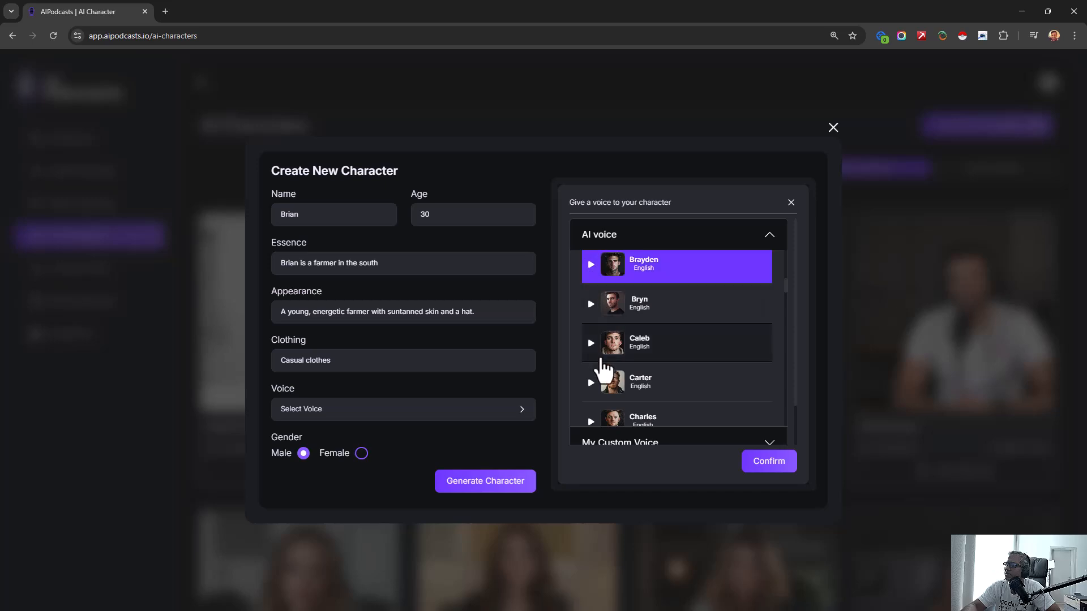
pyautogui.click(592, 385)
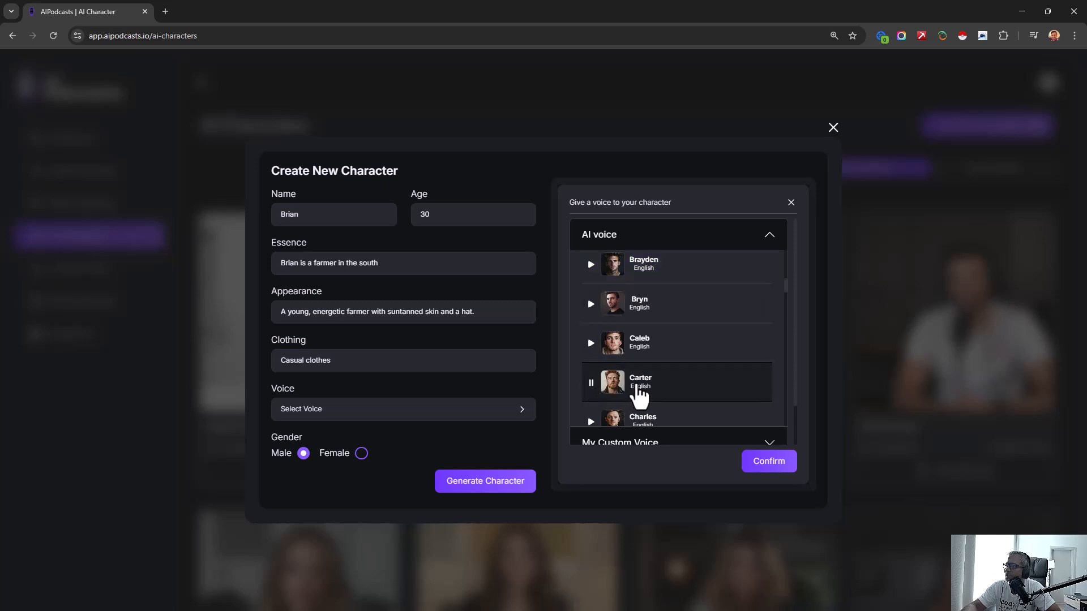
pyautogui.click(592, 344)
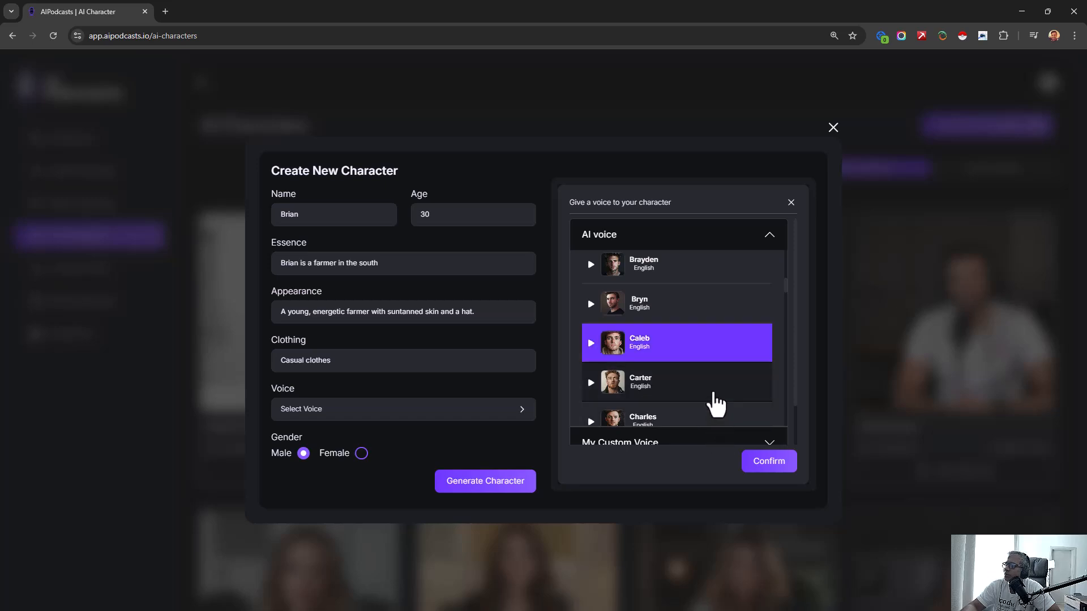
# - Assign the Carter voice to the new character and generate the character
pyautogui.click(717, 401)
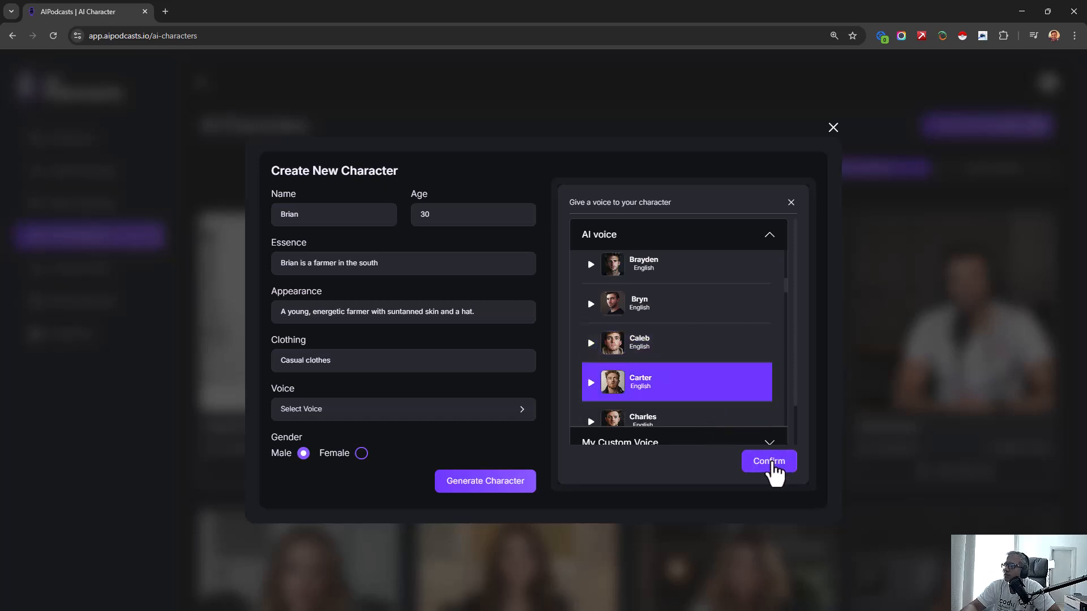
pyautogui.click(770, 465)
pyautogui.click(472, 497)
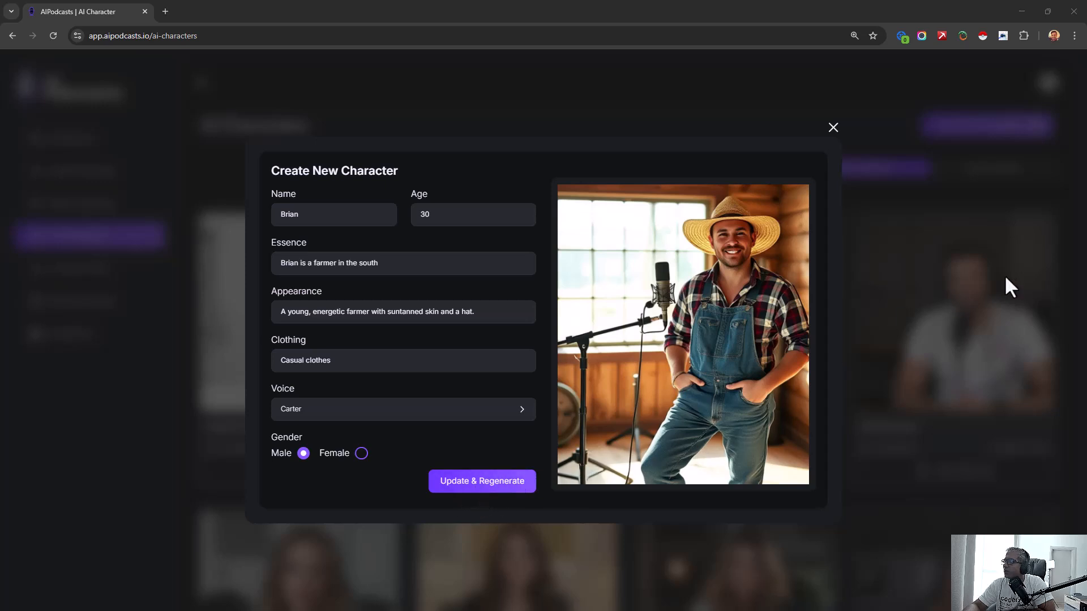
# - Regenerate the farmer character, close its creation form and show the custom characters
pyautogui.click(509, 488)
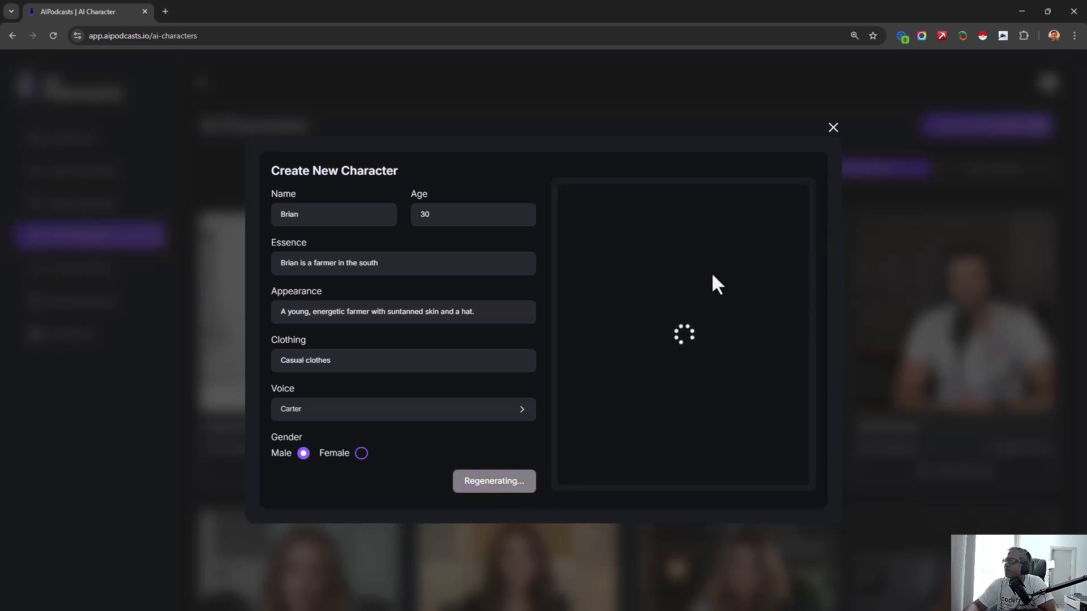
pyautogui.click(832, 128)
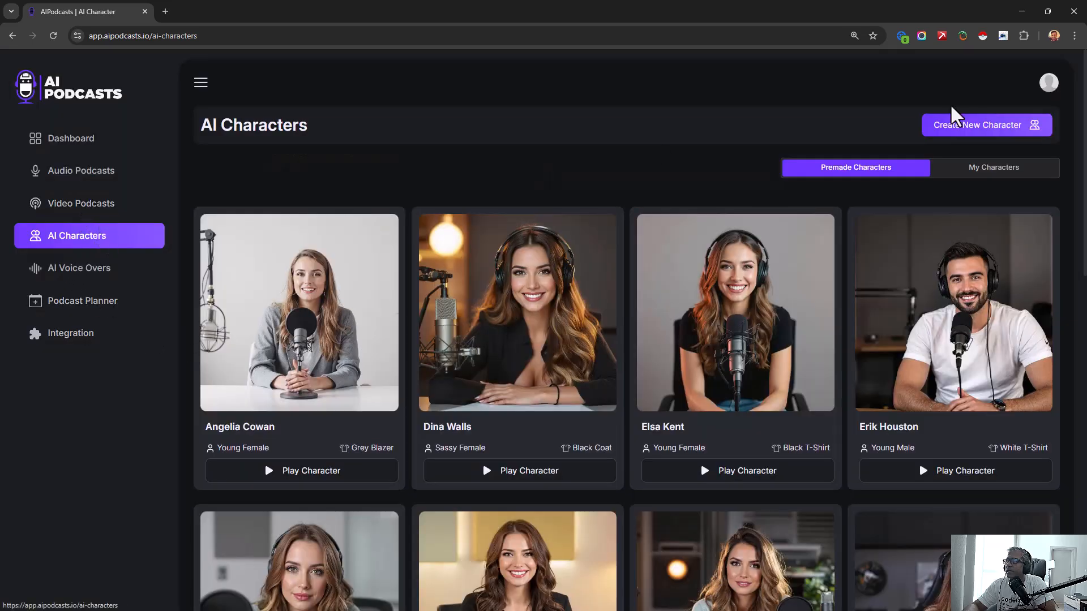
pyautogui.click(975, 181)
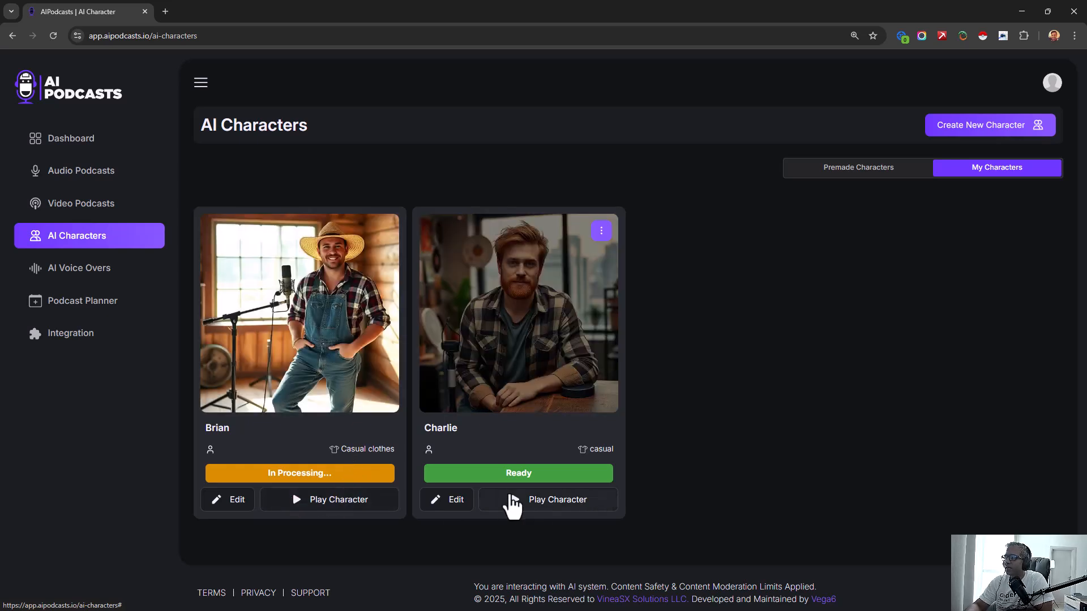
# - Watch the preview video of the custom character marked Ready twice and close the player
pyautogui.click(514, 504)
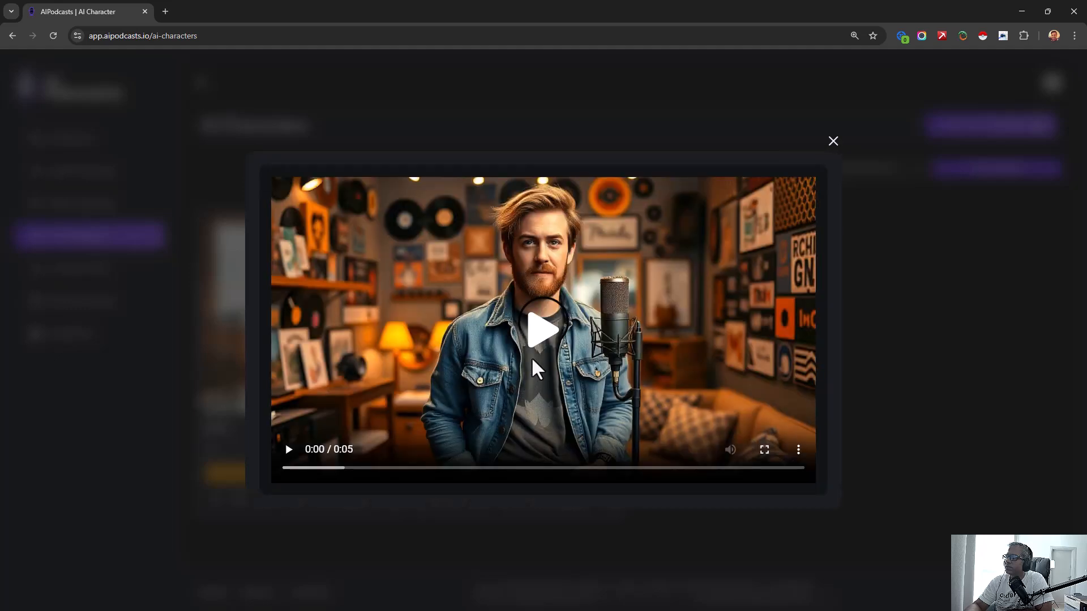
pyautogui.click(554, 323)
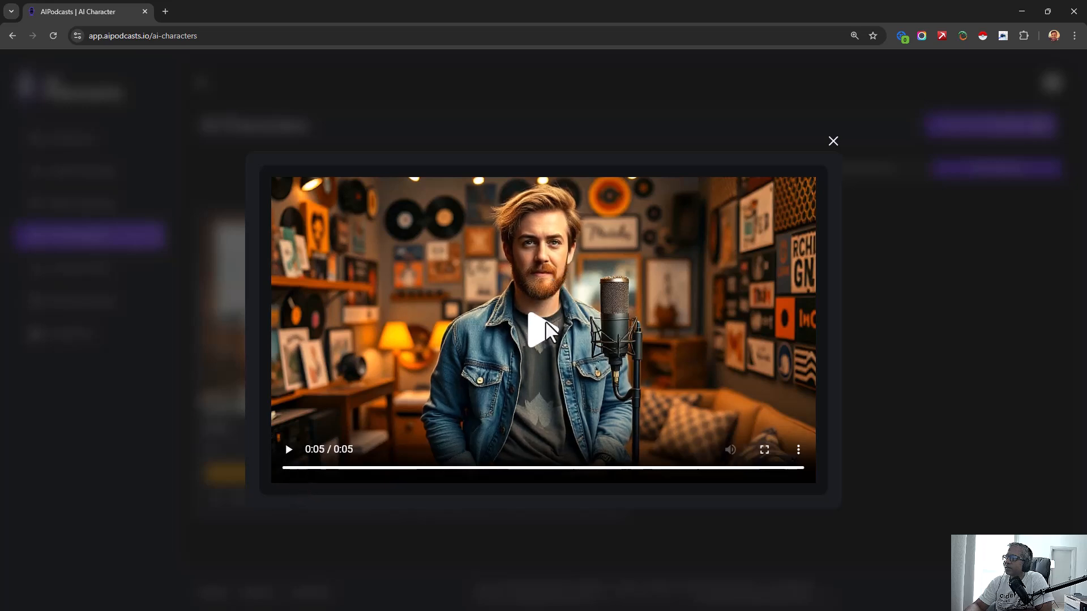
pyautogui.click(289, 450)
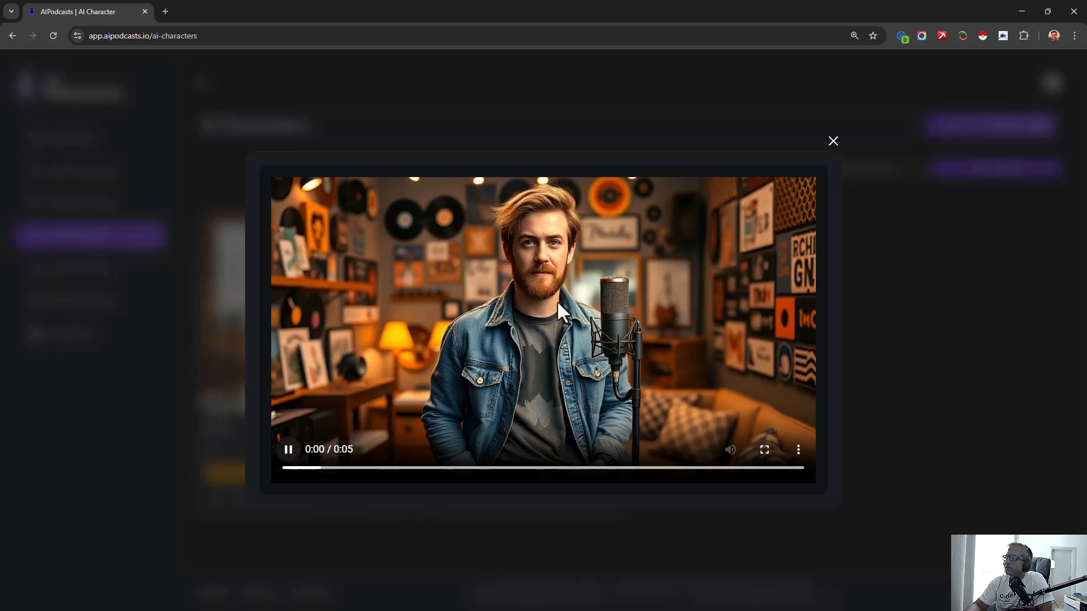
pyautogui.click(831, 145)
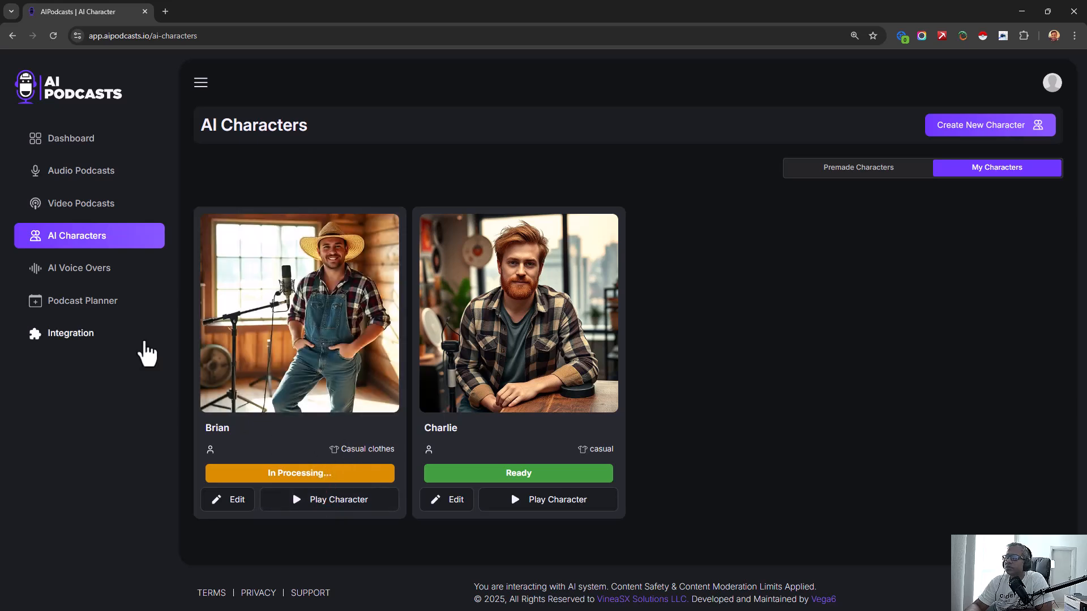
# - Check the video podcasts and look at the duplication form for Green Growers Podcast, closing it without duplicating
pyautogui.click(86, 209)
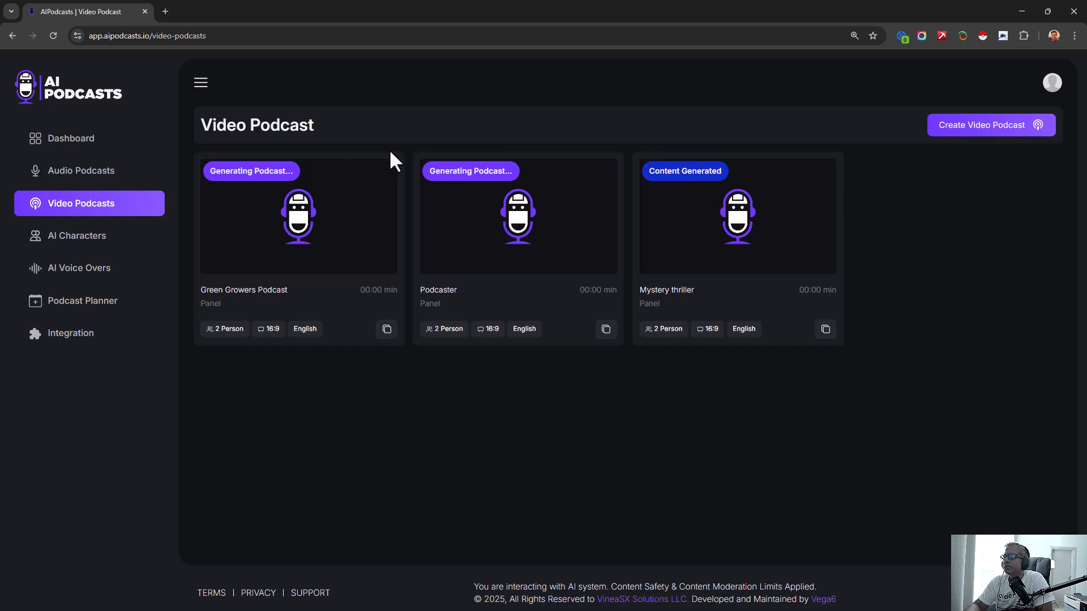
pyautogui.click(382, 179)
pyautogui.click(387, 329)
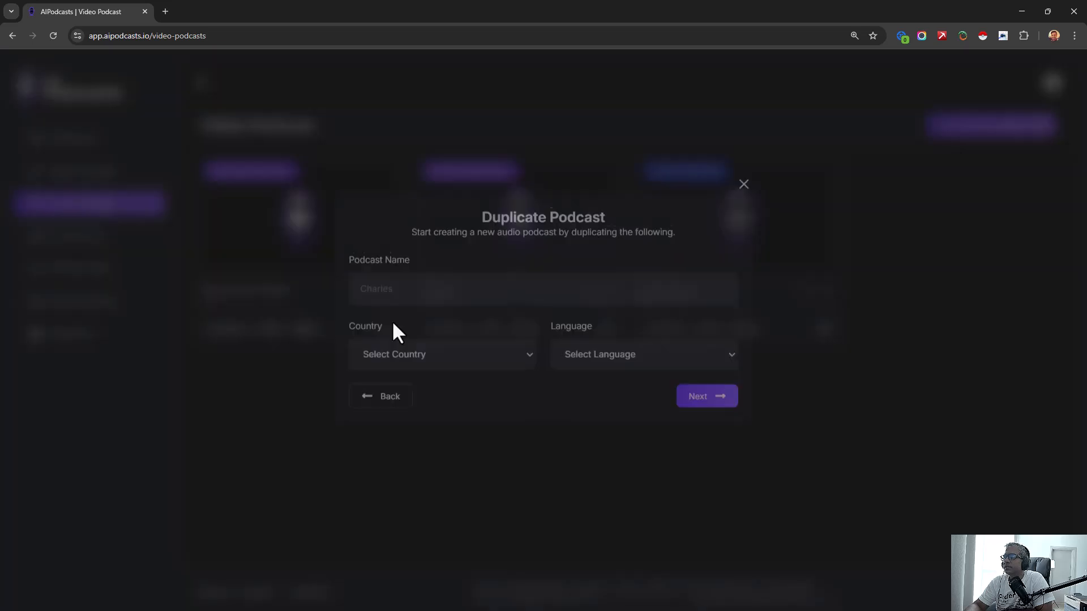
pyautogui.click(736, 206)
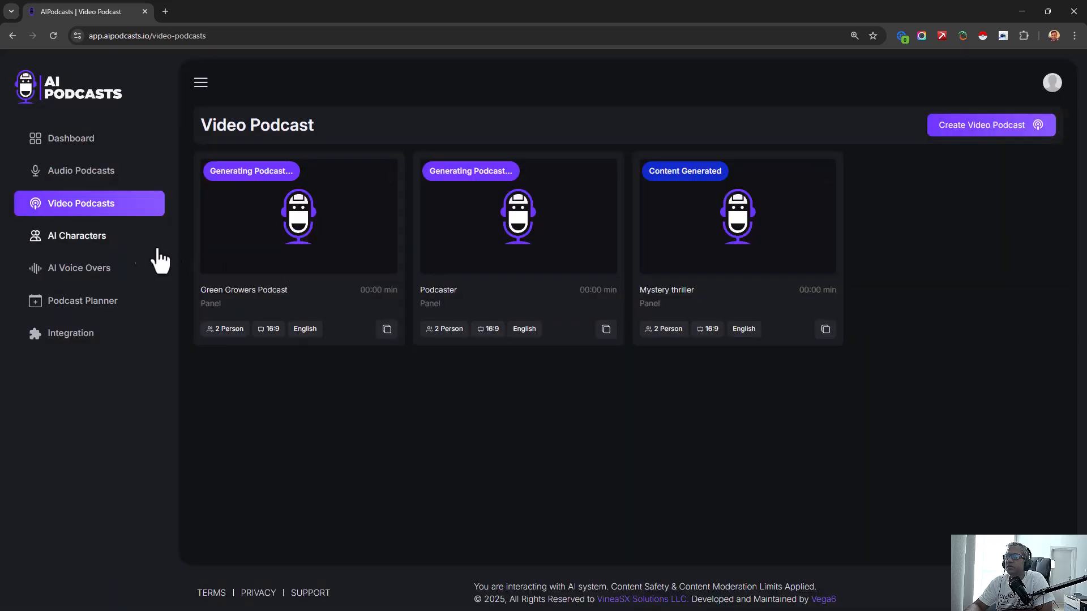
# - Review the form for cloning a new voice, close it and show the stock AI voices
pyautogui.click(97, 276)
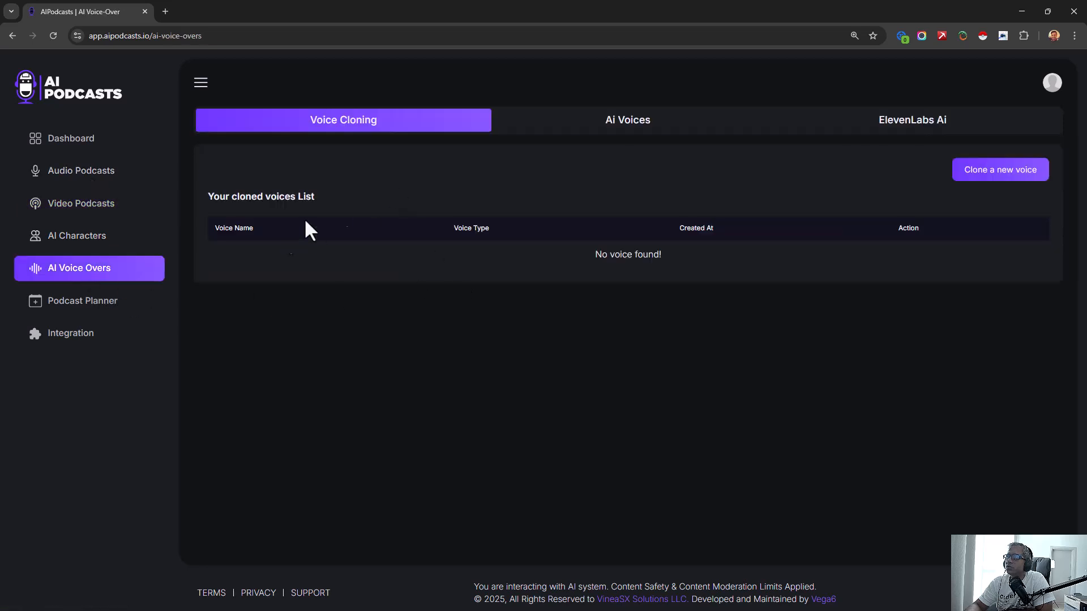
pyautogui.click(990, 168)
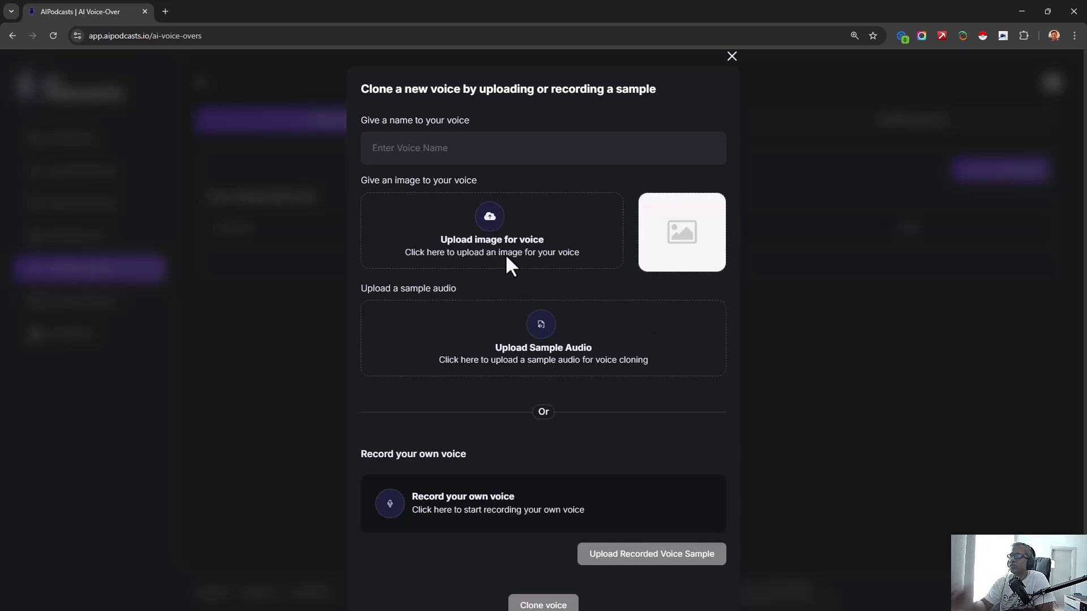
pyautogui.scroll(-1, 544, 266)
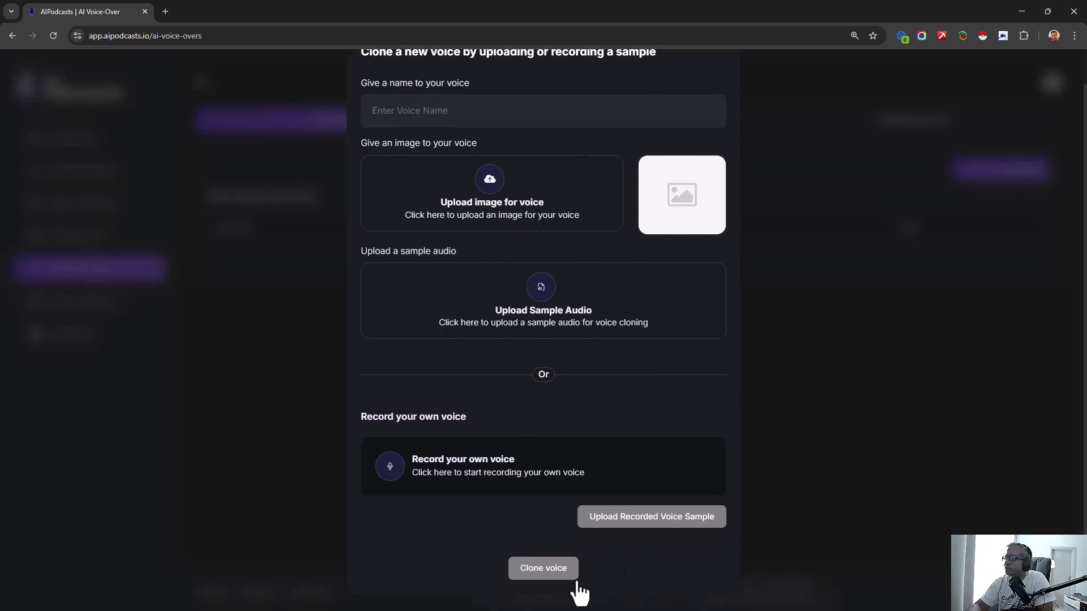
pyautogui.scroll(1, 758, 136)
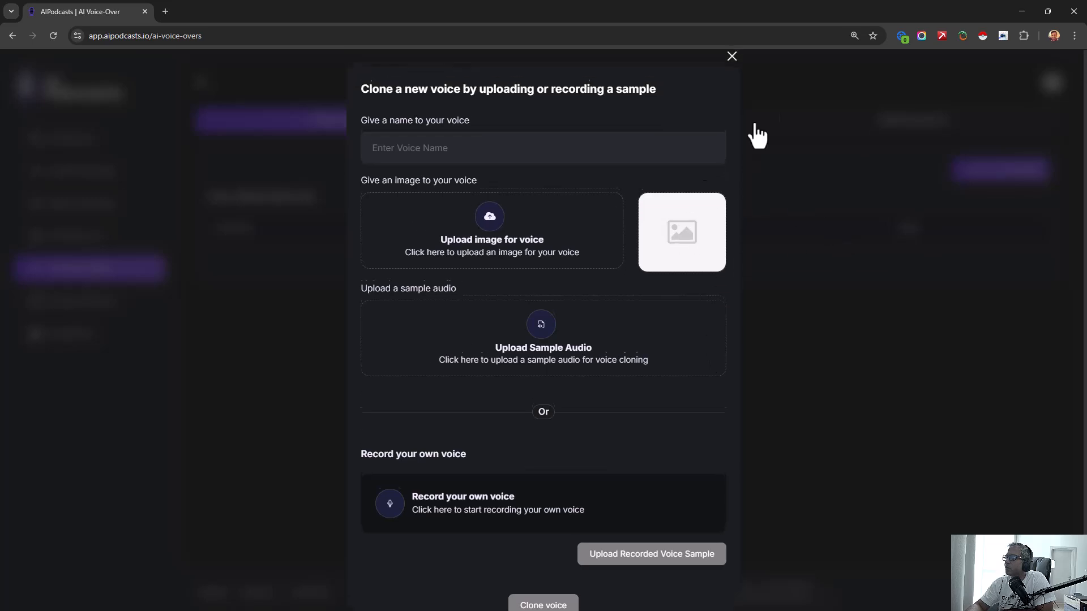
pyautogui.click(731, 57)
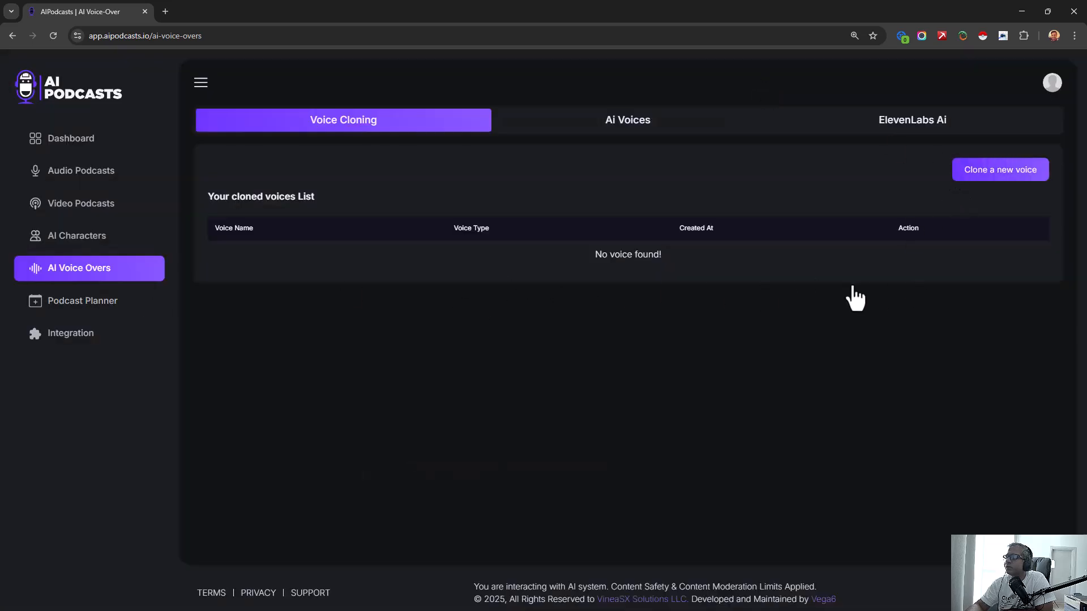
pyautogui.click(611, 120)
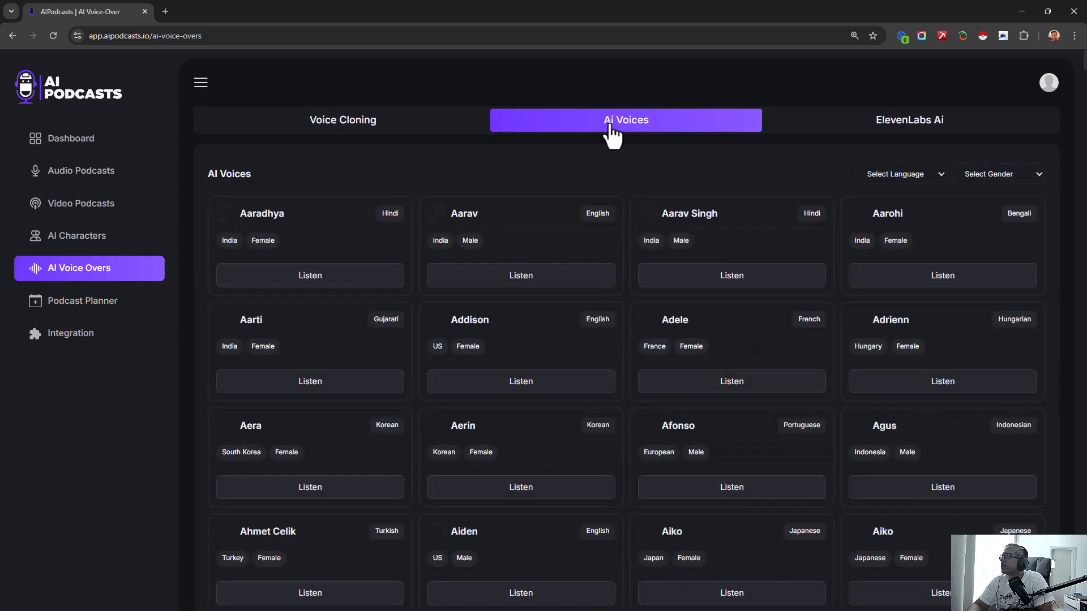
# - Browse the stock AI voices and play samples of a French female voice and a US English female voice
pyautogui.scroll(-3, 476, 283)
pyautogui.scroll(-20, 473, 283)
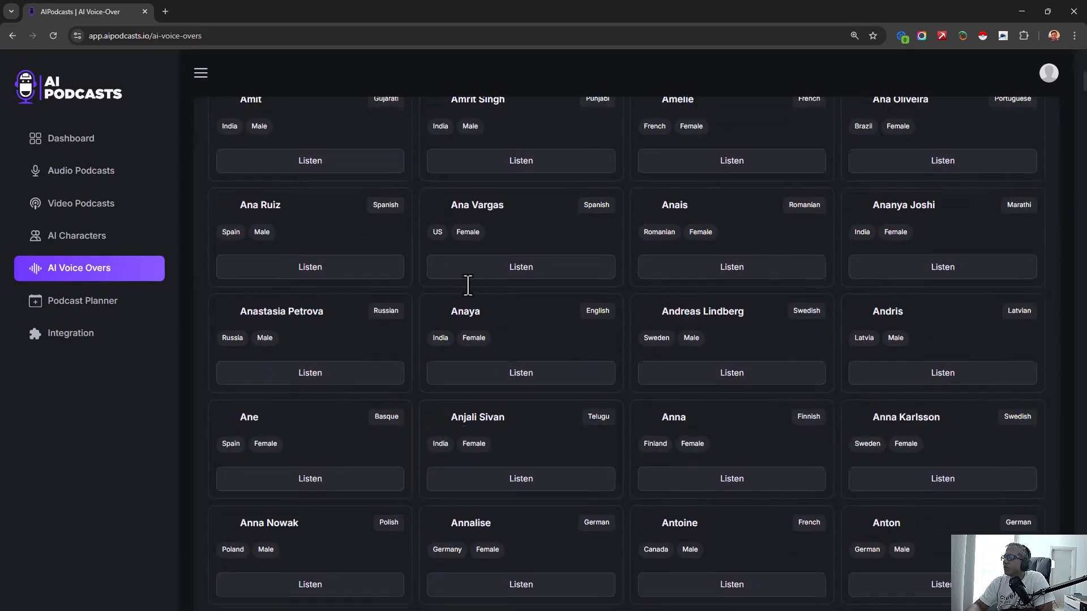
pyautogui.scroll(8, 480, 303)
pyautogui.scroll(20, 491, 305)
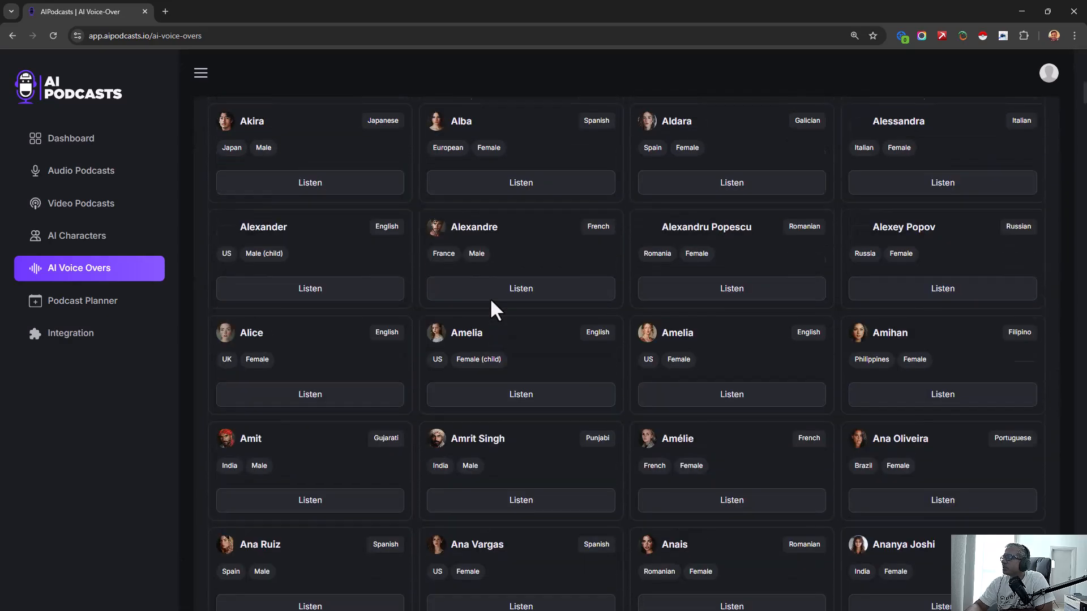
pyautogui.scroll(1, 663, 379)
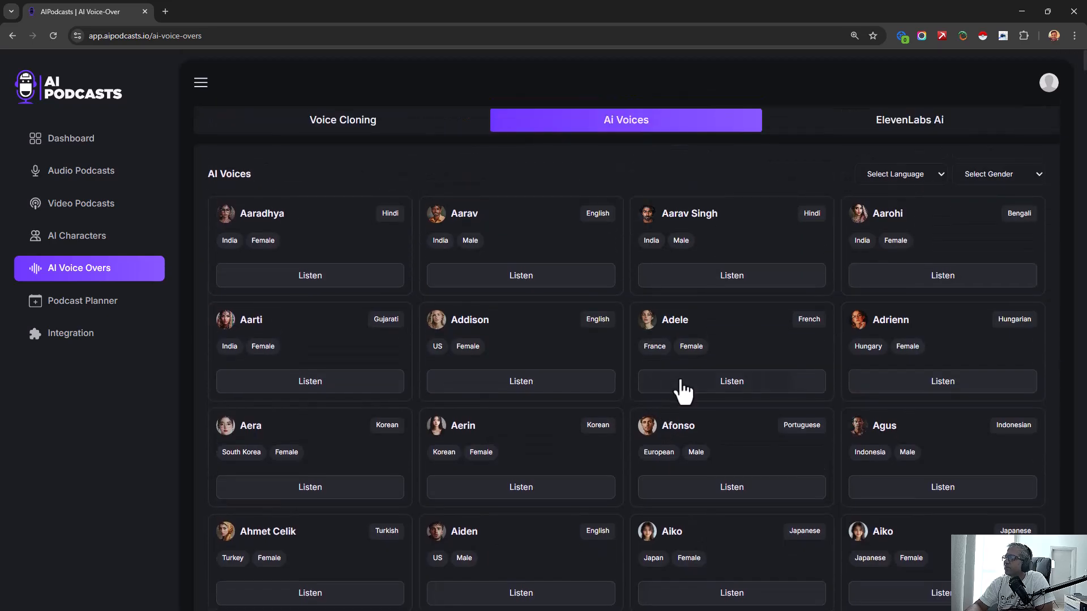
pyautogui.click(696, 391)
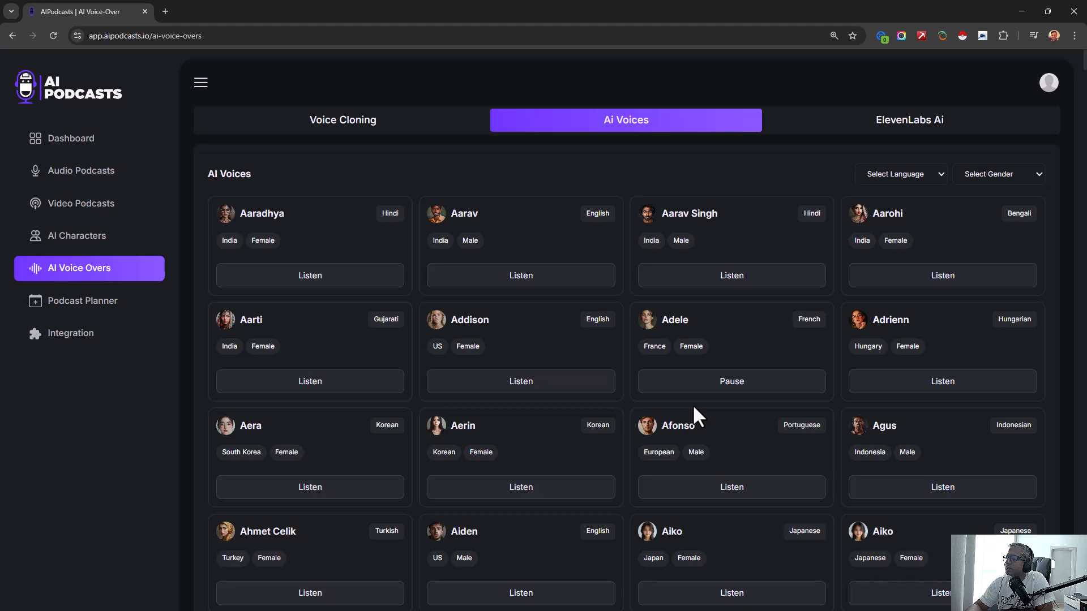
pyautogui.click(726, 391)
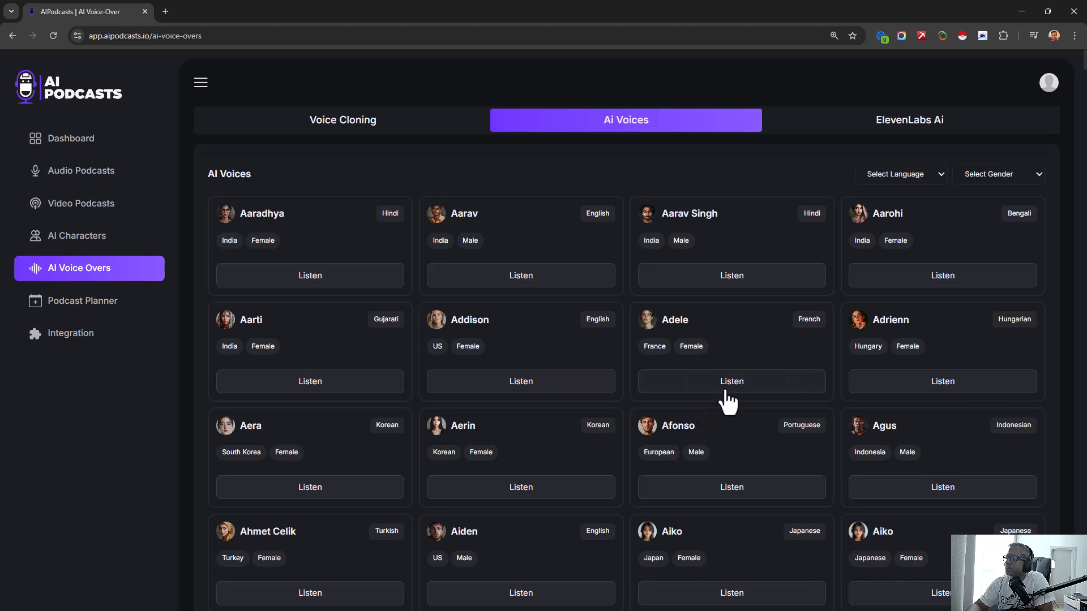
pyautogui.click(514, 389)
pyautogui.scroll(-5, 836, 400)
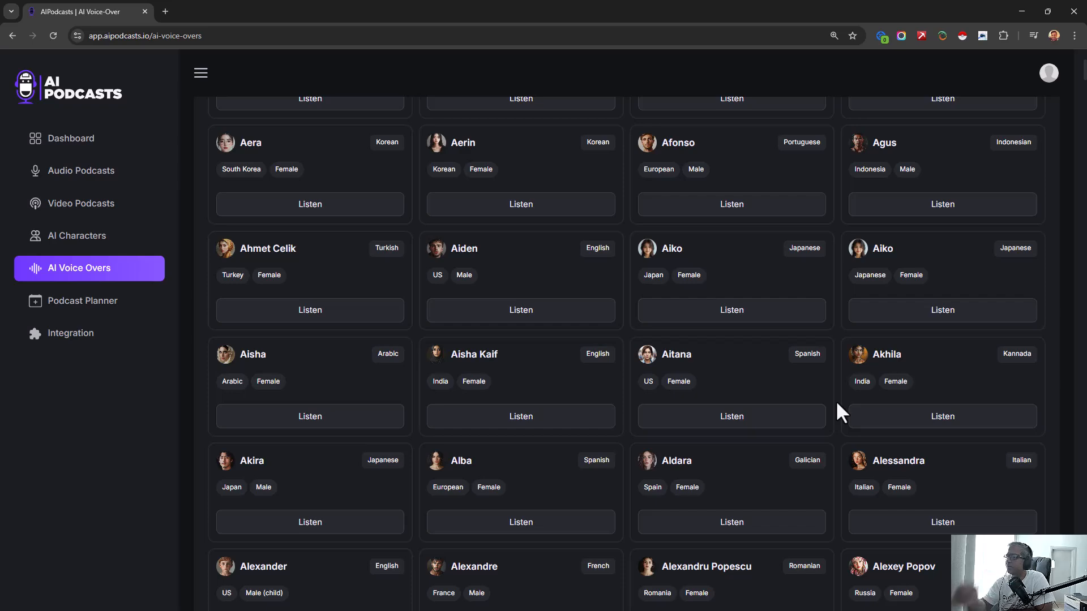
pyautogui.scroll(-6, 559, 450)
pyautogui.scroll(2, 742, 405)
pyautogui.click(731, 509)
pyautogui.scroll(10, 770, 289)
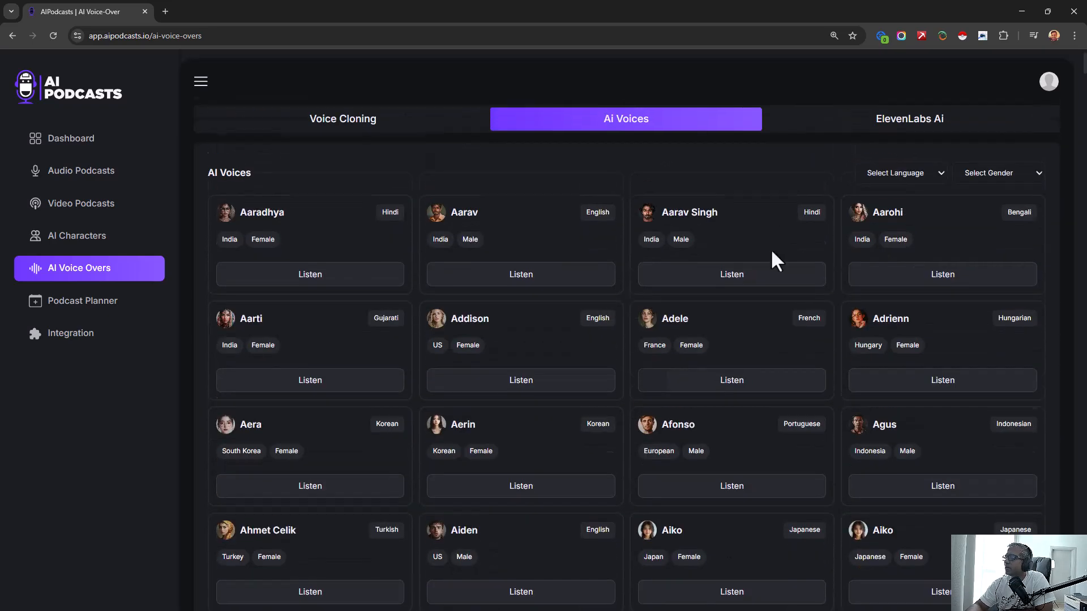
# - Show the ElevenLabs voices and review the list of voices that can be added, without choosing one
pyautogui.click(898, 128)
pyautogui.moveTo(311, 324); pyautogui.dragTo(402, 333)
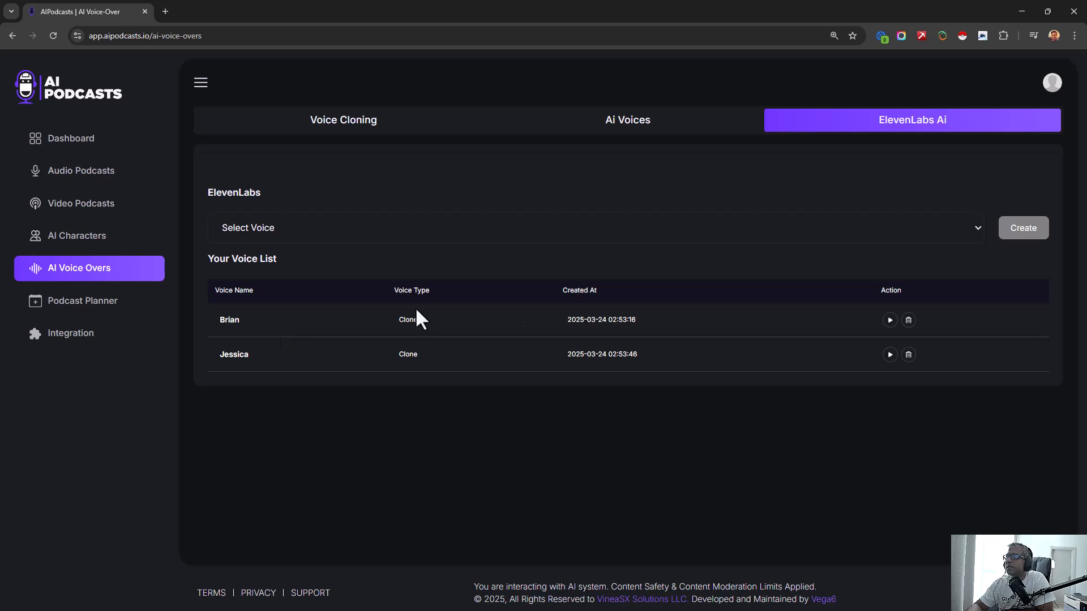
pyautogui.click(430, 229)
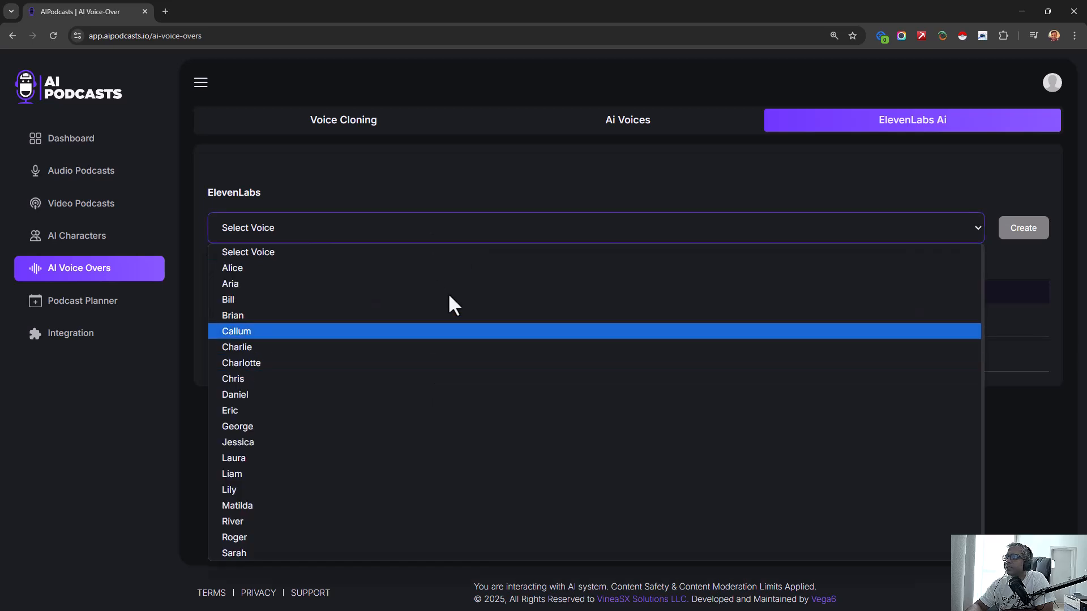
pyautogui.scroll(-1, 485, 431)
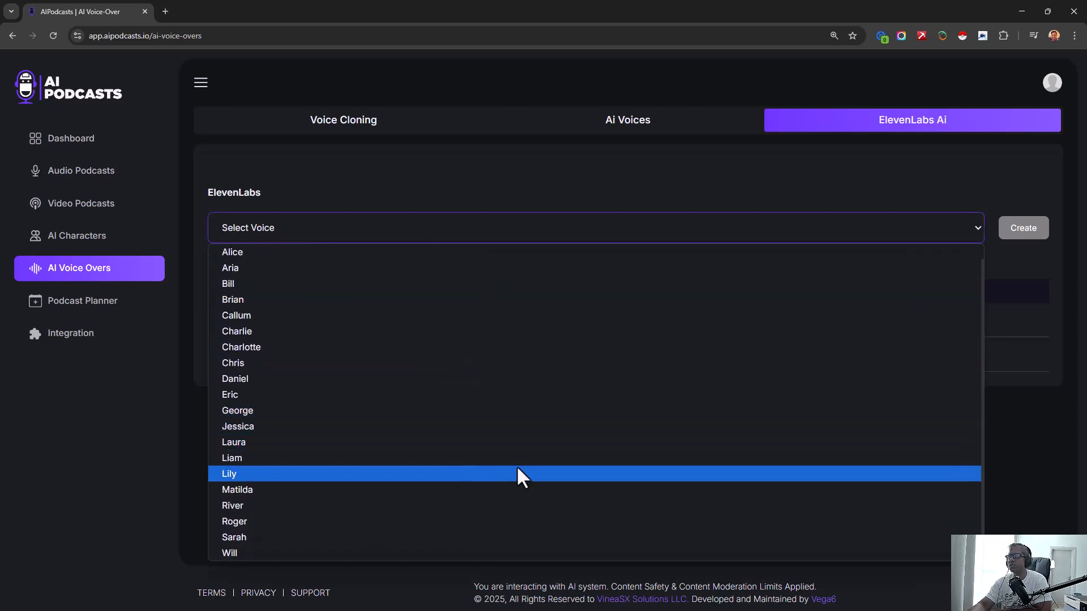
pyautogui.click(534, 184)
pyautogui.click(473, 221)
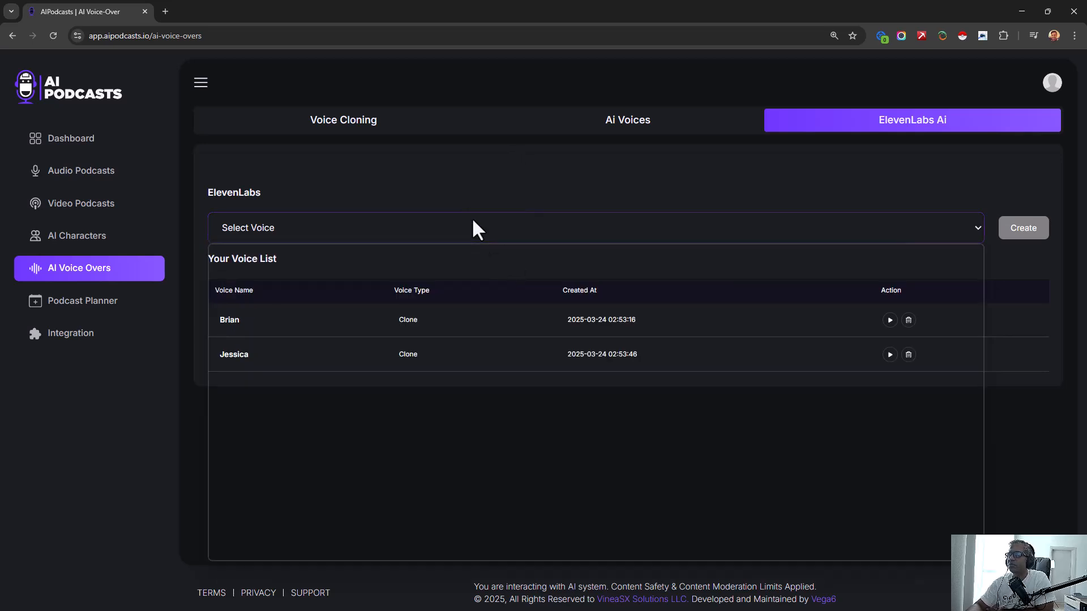
pyautogui.click(1047, 368)
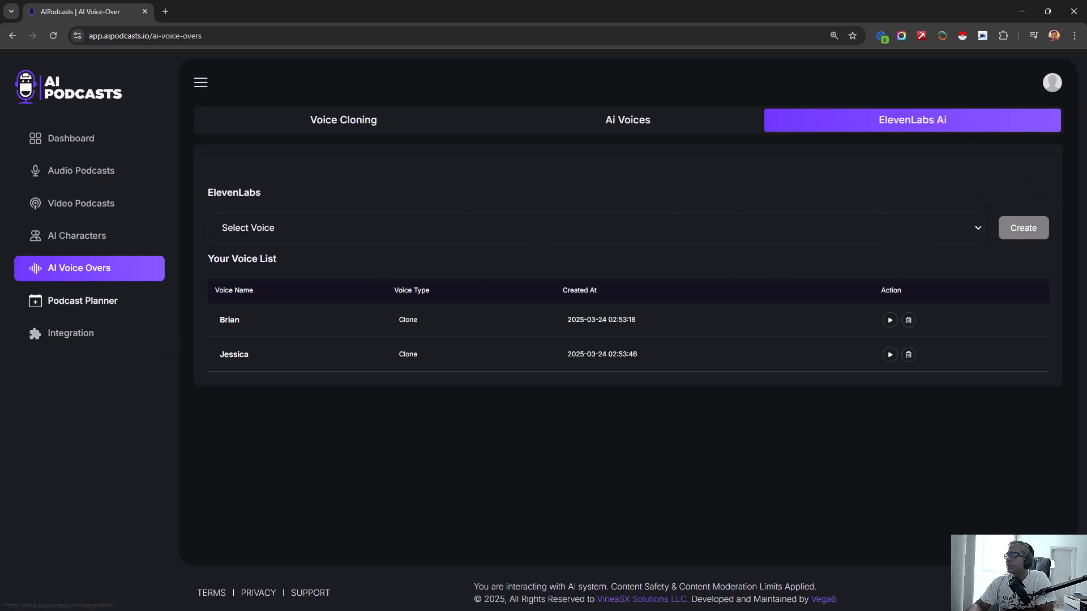
# - Start a new audio podcast and name it "Green Grower 2nd Episode"
pyautogui.click(126, 176)
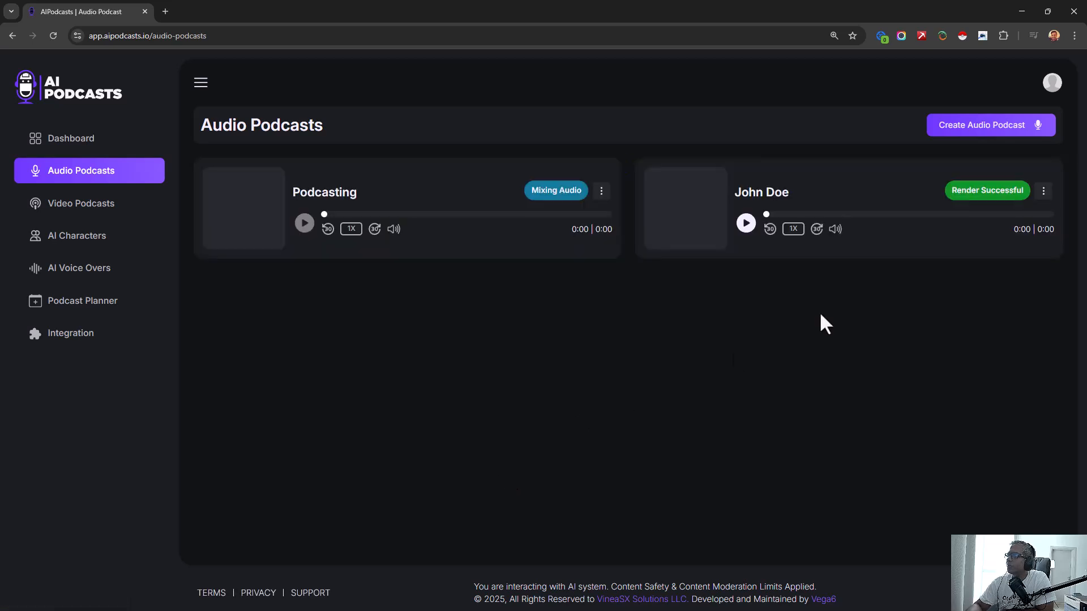
pyautogui.click(989, 129)
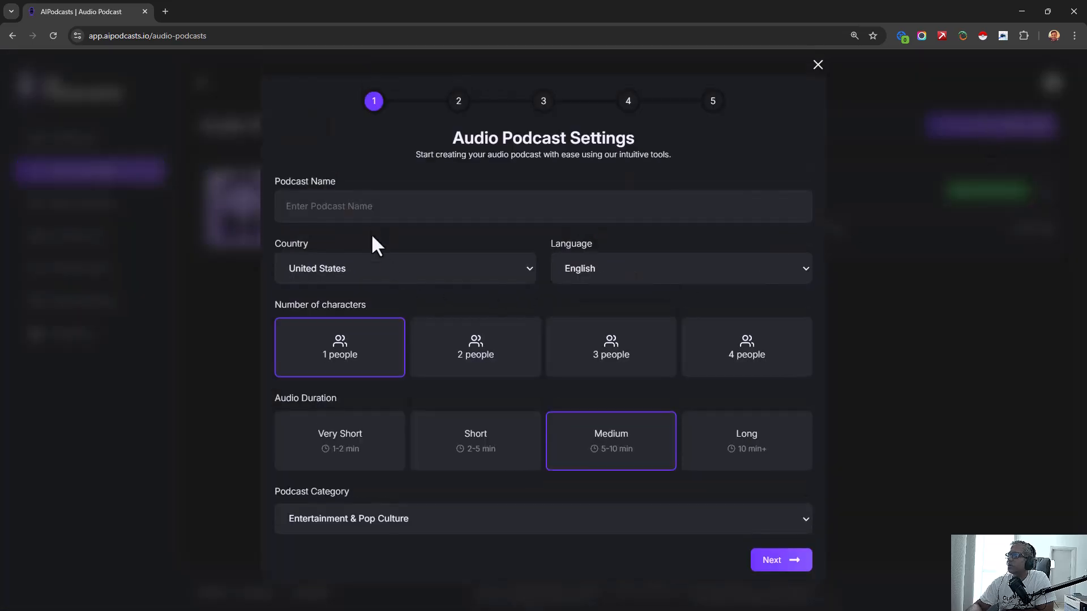
pyautogui.click(366, 208)
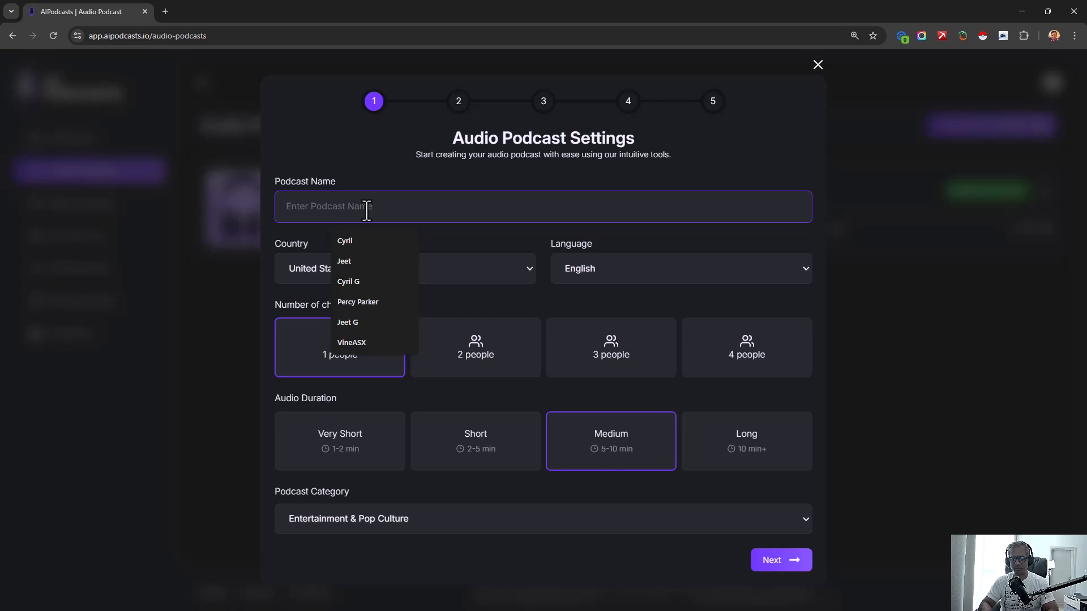
pyautogui.write('Green Grower 2nd Episode')
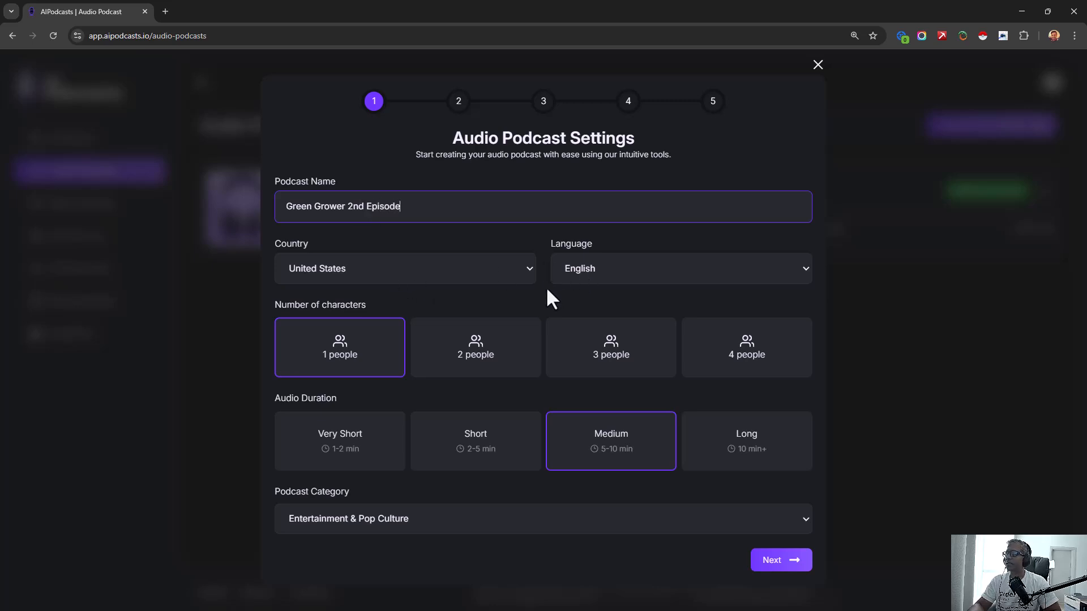
# - Set the podcast to 2 people with the Education & Self-Improvement category and continue to the content source
pyautogui.click(451, 367)
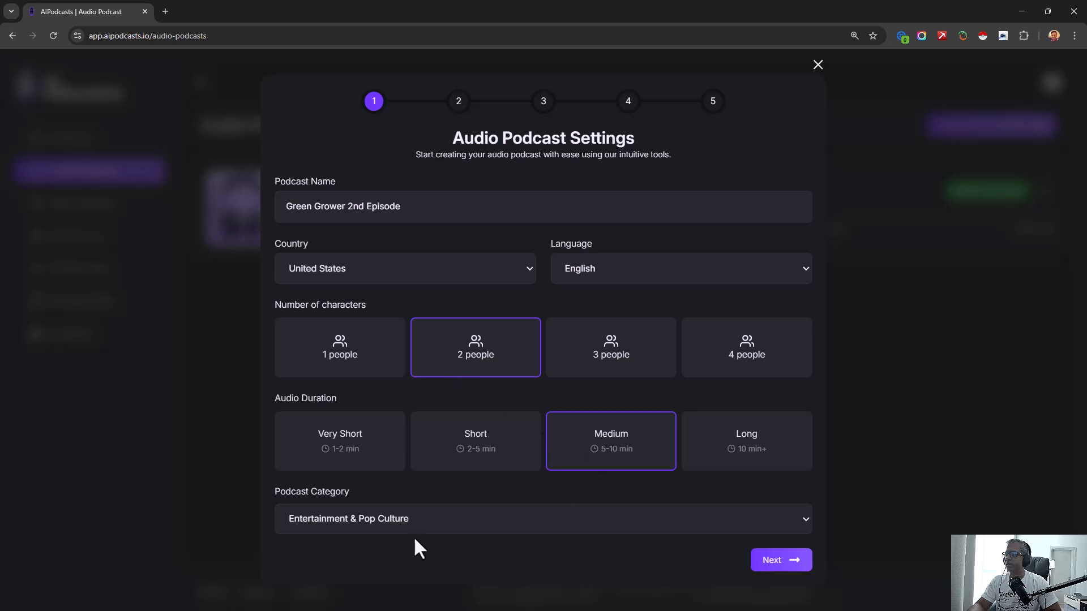
pyautogui.click(410, 517)
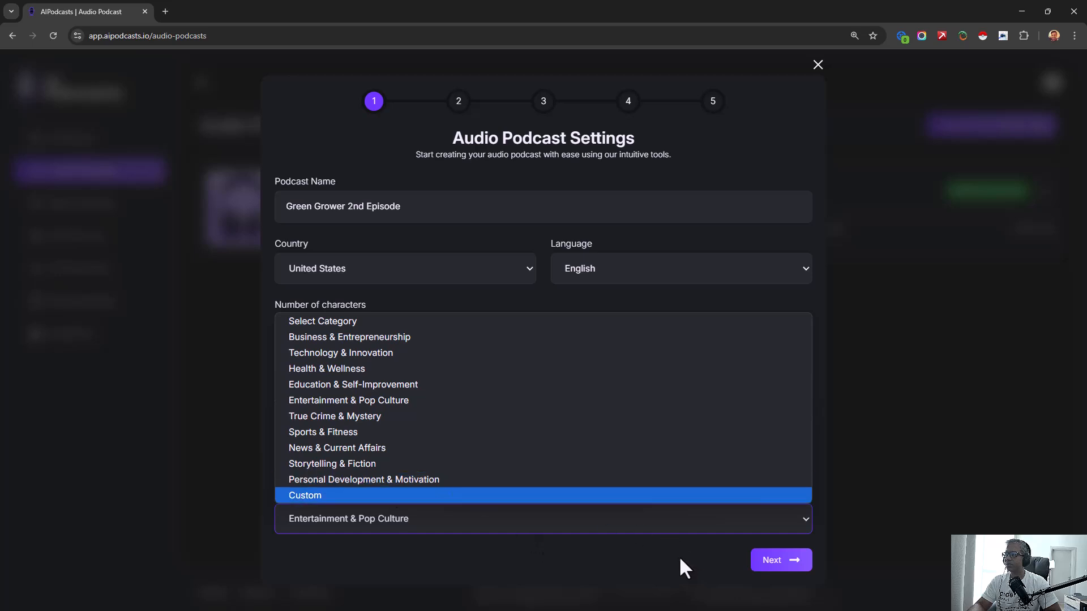
pyautogui.click(453, 385)
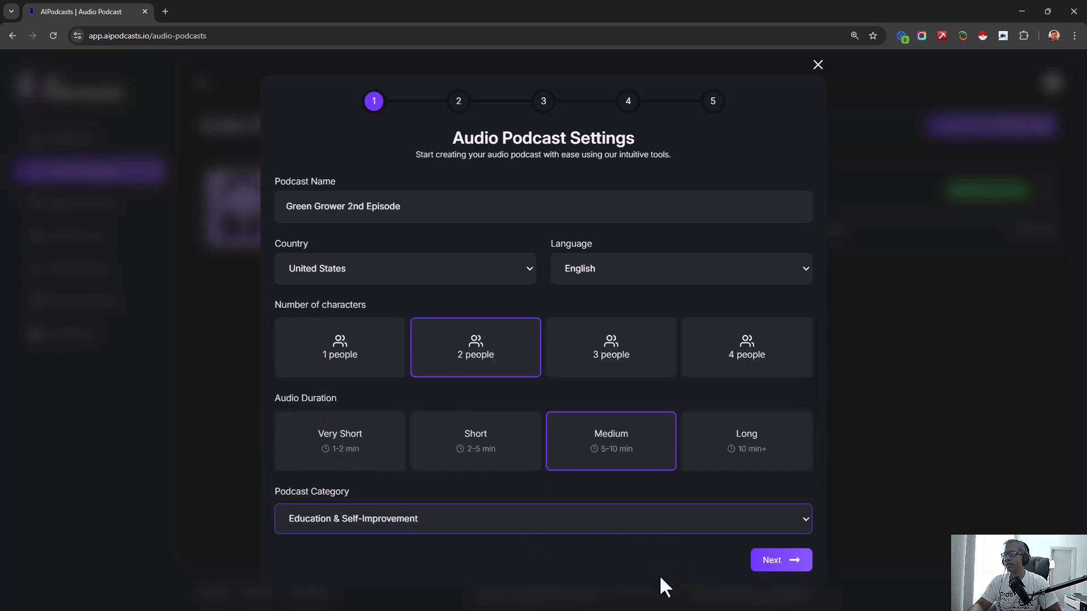
pyautogui.click(776, 563)
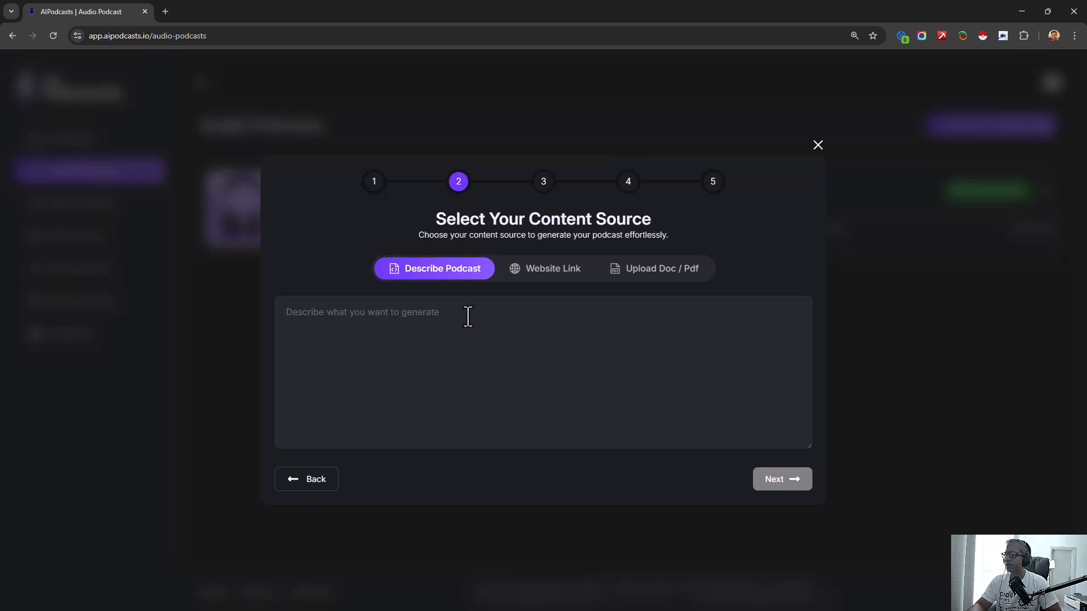
# - Generate the podcast content from the description "How to grow potatoes in a kitchen garden. Big spuds!" and accept it
pyautogui.click(467, 347)
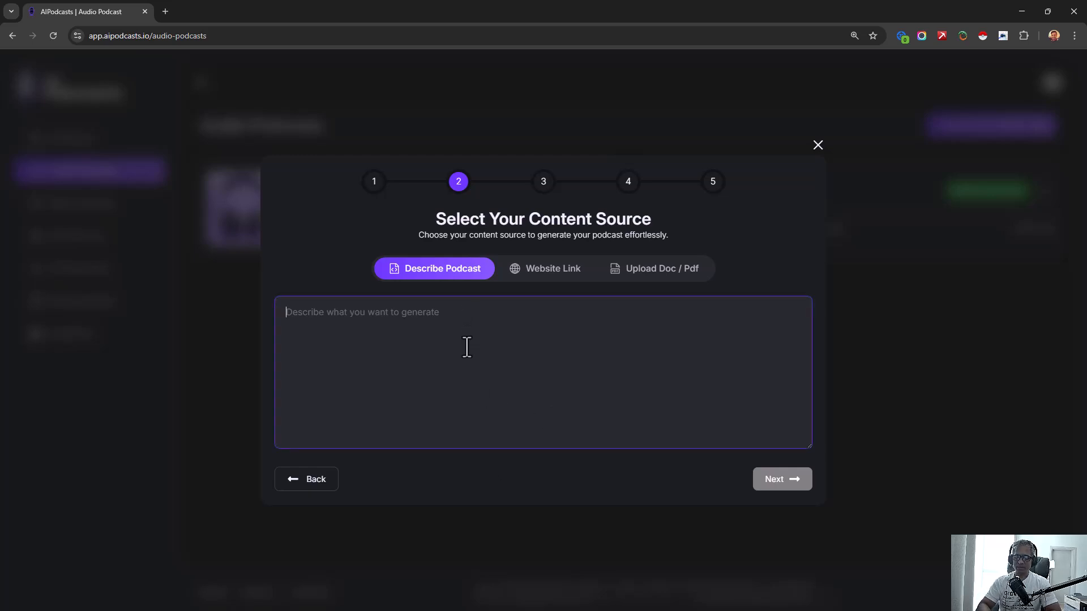
pyautogui.write('H')
pyautogui.press('BackSpace')
pyautogui.write('How to grow potatoes in a kitchen garden. Big spuds!')
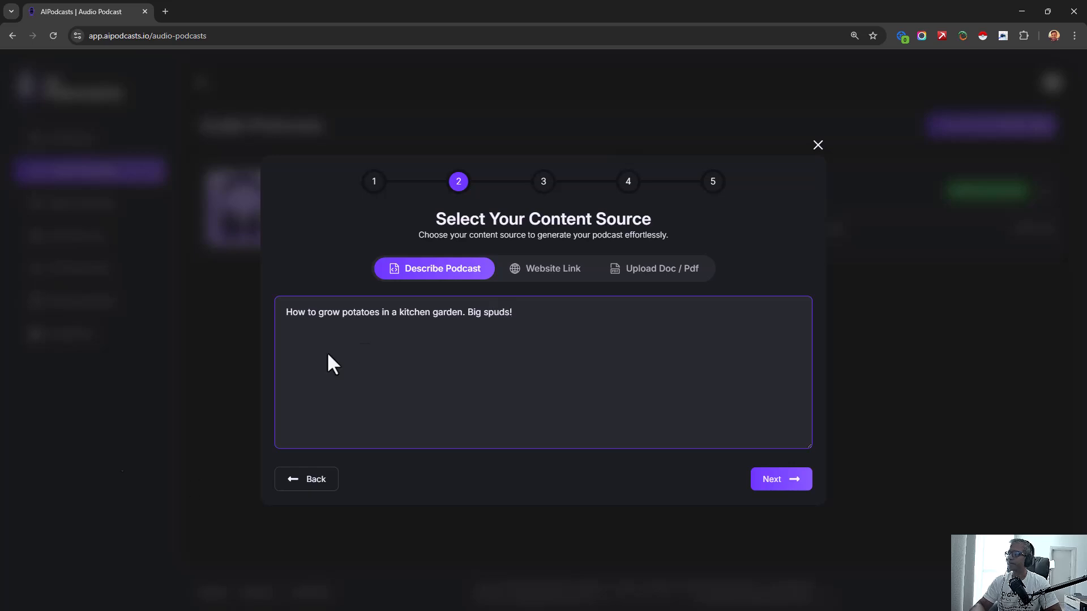
pyautogui.click(793, 485)
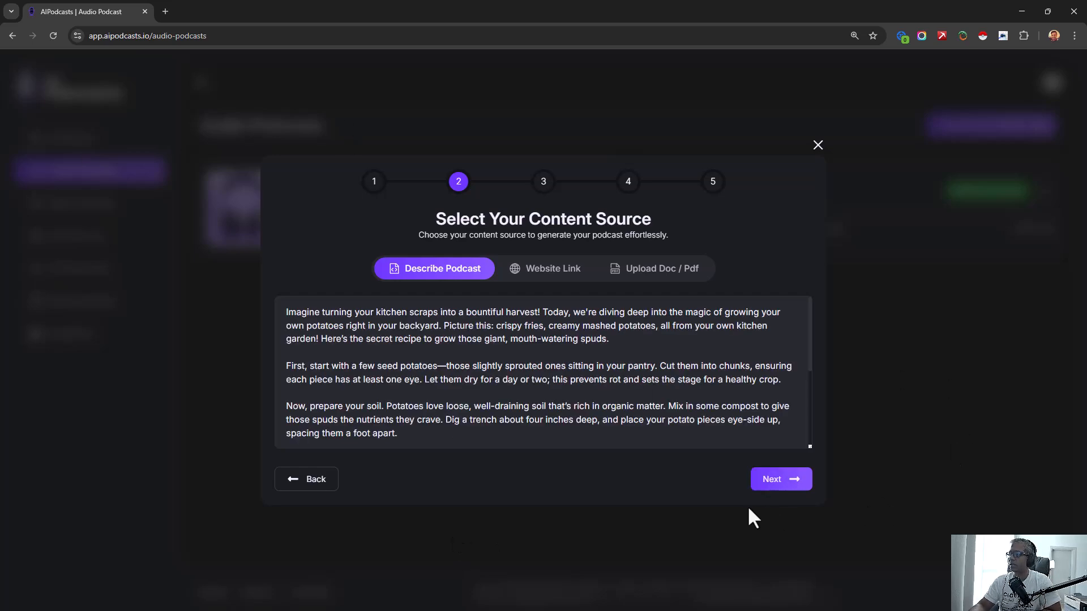
pyautogui.click(789, 479)
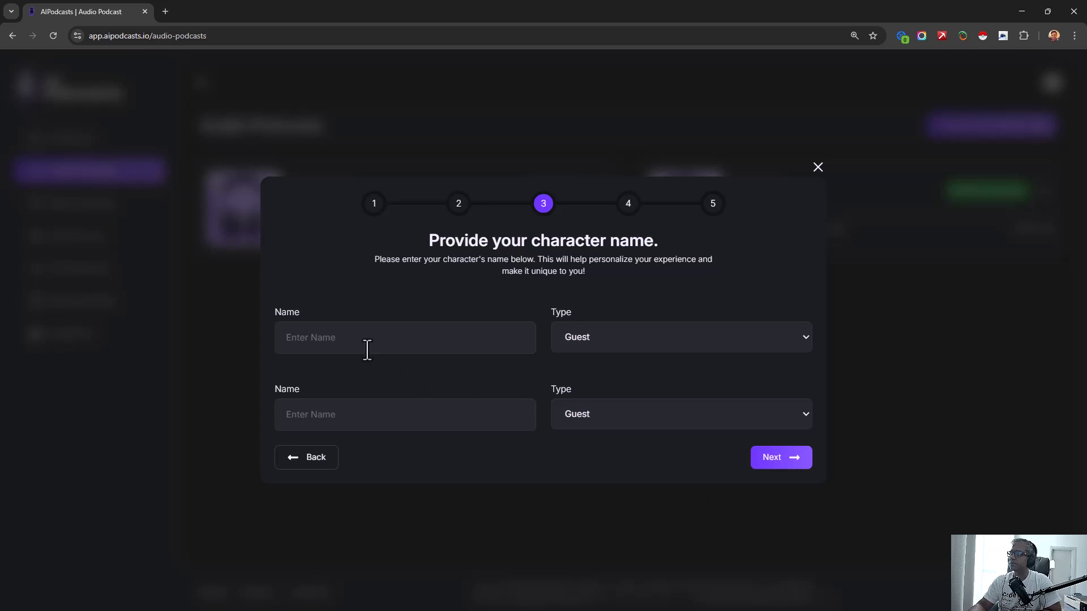
# - Enter both characters' full names, make the first one Host and the second Guest, and generate their script
pyautogui.click(369, 342)
pyautogui.write('John Del')
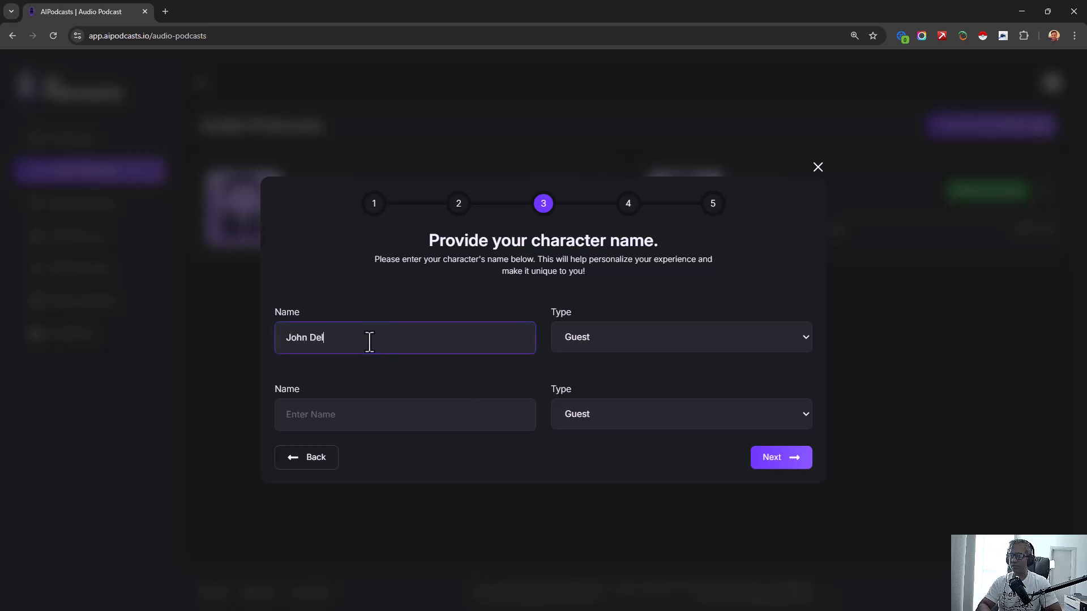
pyautogui.click(630, 416)
pyautogui.click(629, 426)
pyautogui.click(626, 336)
pyautogui.click(619, 377)
pyautogui.click(419, 416)
pyautogui.write('Brianna Holt')
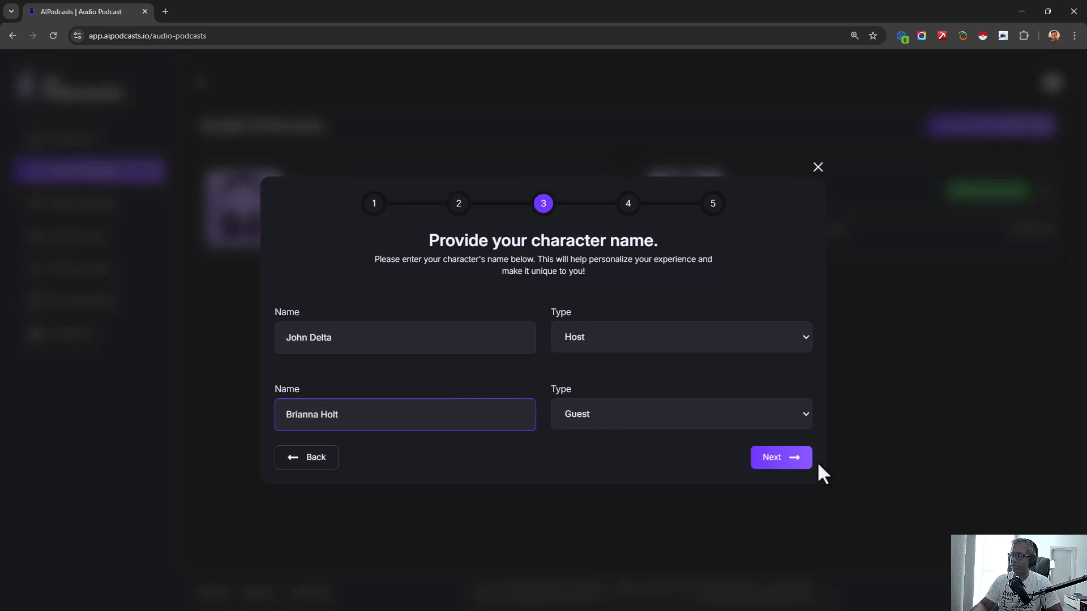
pyautogui.click(778, 462)
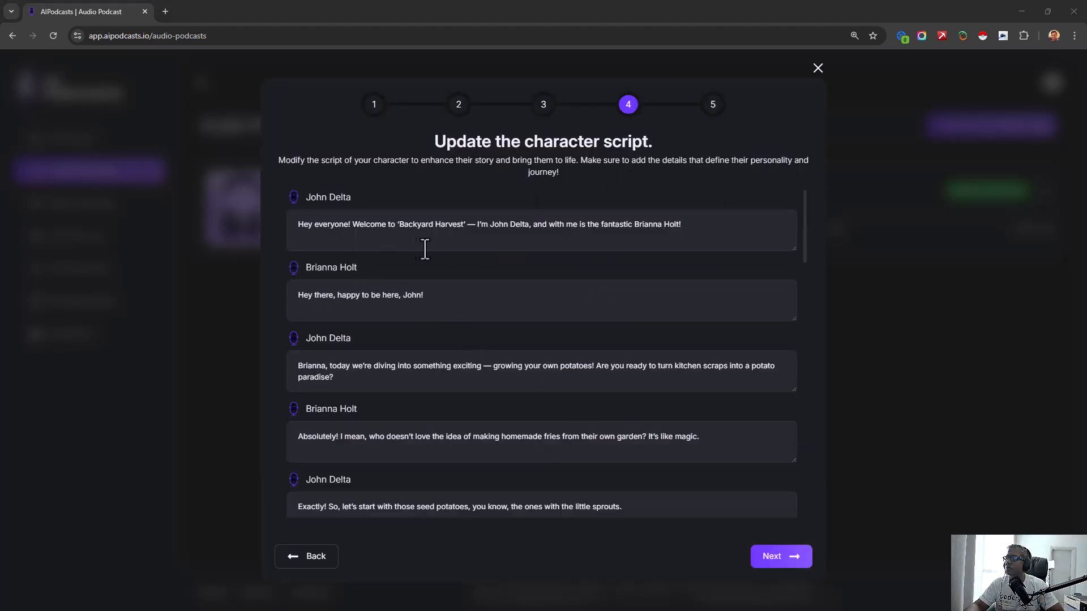
# - Read through the generated potato-growing dialogue between the host and the guest
pyautogui.moveTo(420, 224); pyautogui.dragTo(449, 227)
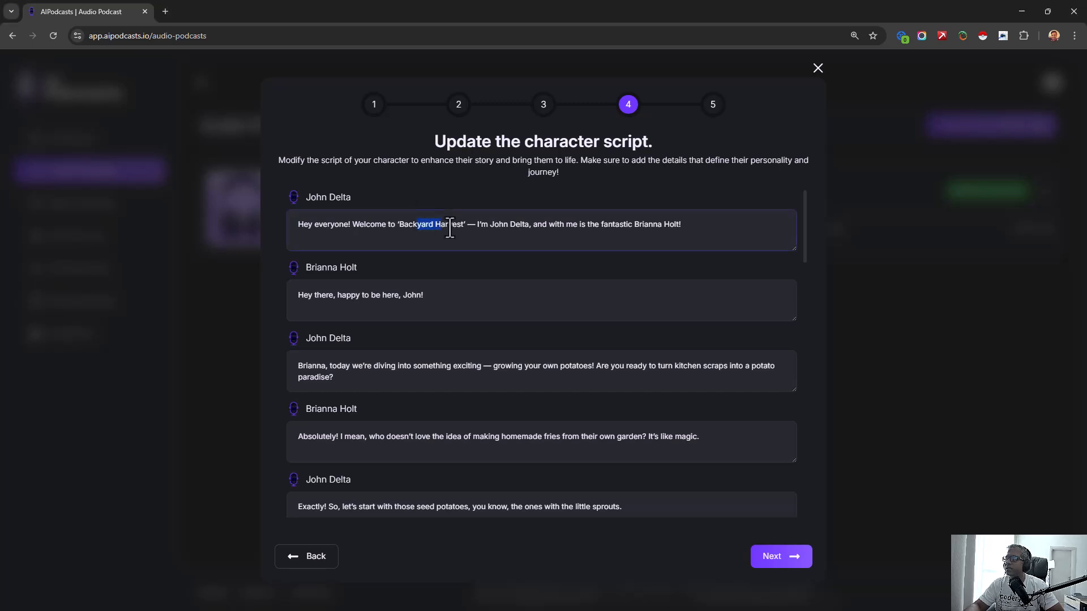
pyautogui.scroll(-2, 388, 297)
pyautogui.scroll(-1, 389, 297)
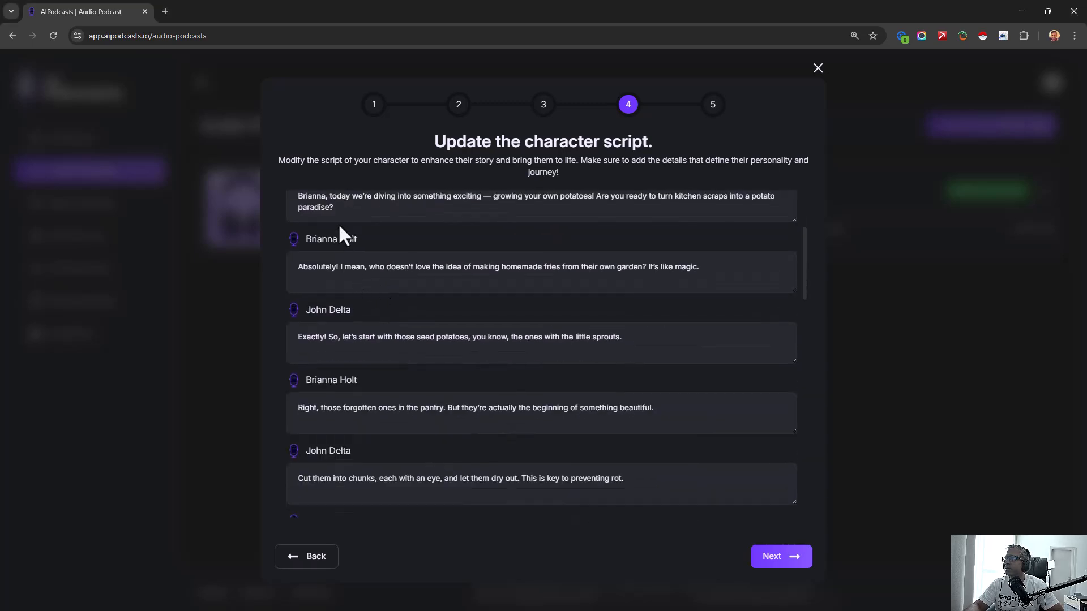
pyautogui.scroll(1, 342, 233)
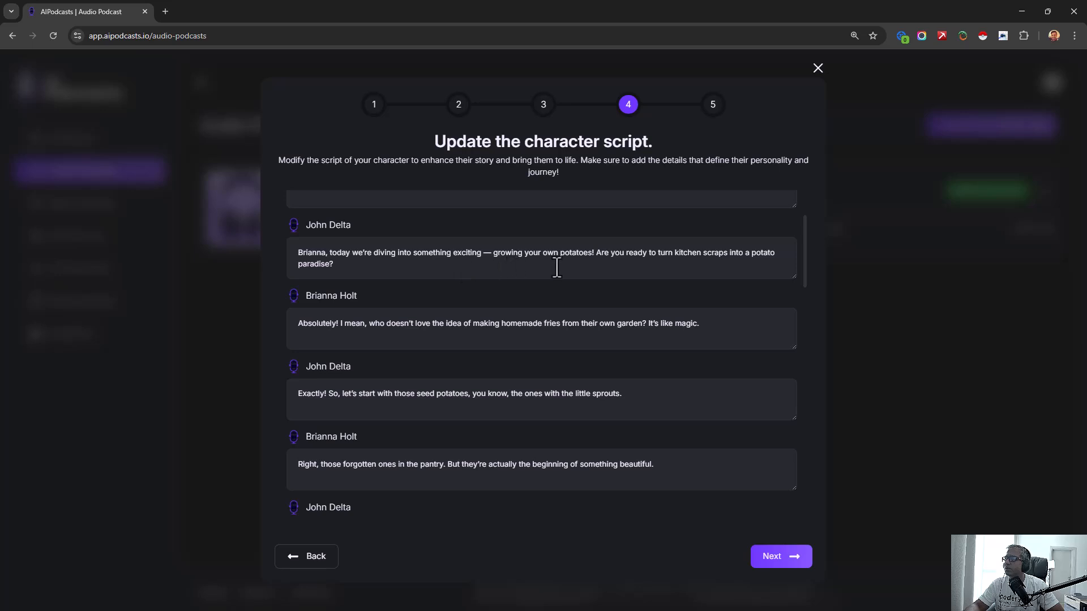
pyautogui.scroll(-5, 457, 382)
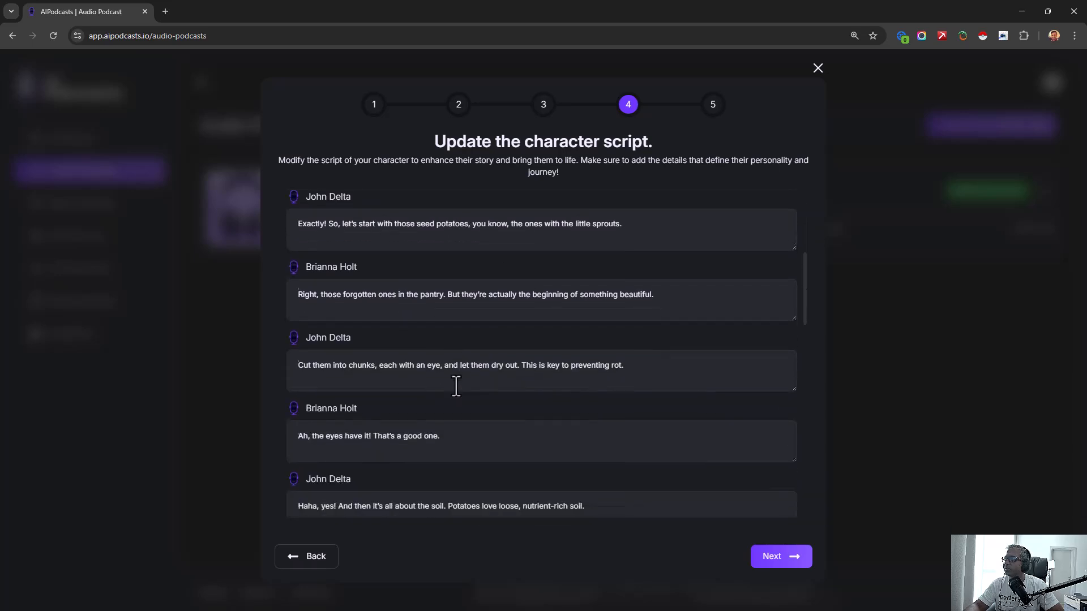
pyautogui.scroll(1, 486, 338)
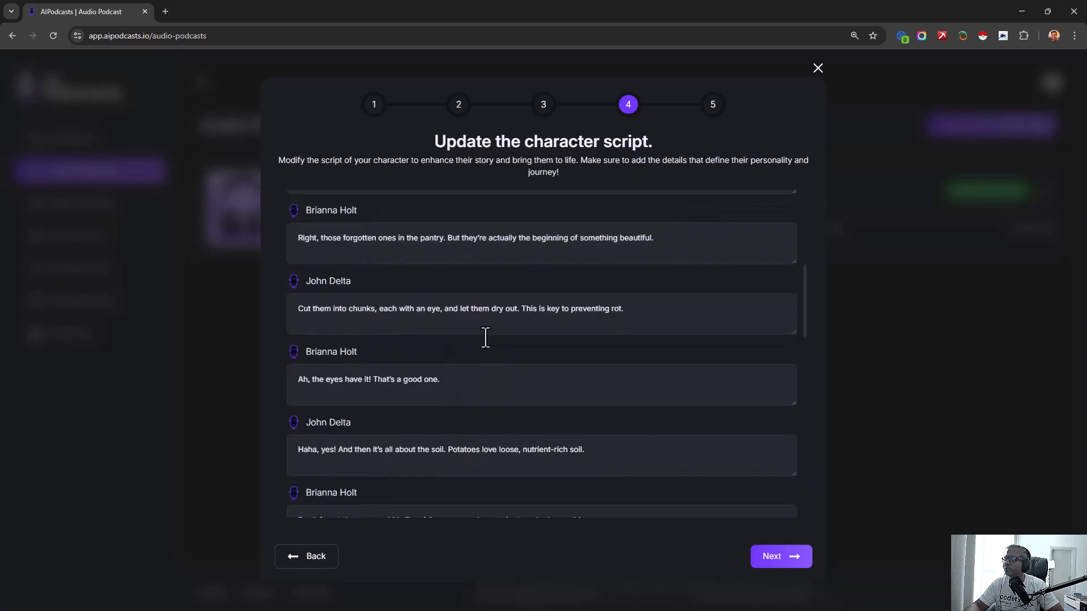
pyautogui.scroll(2, 485, 338)
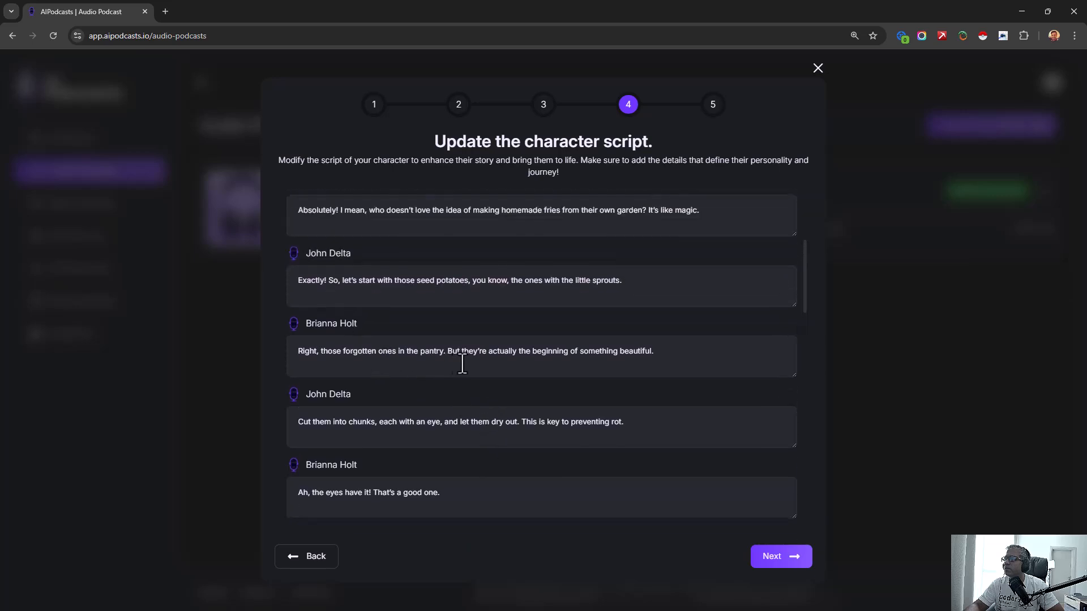
pyautogui.scroll(-4, 552, 374)
pyautogui.scroll(-1, 348, 354)
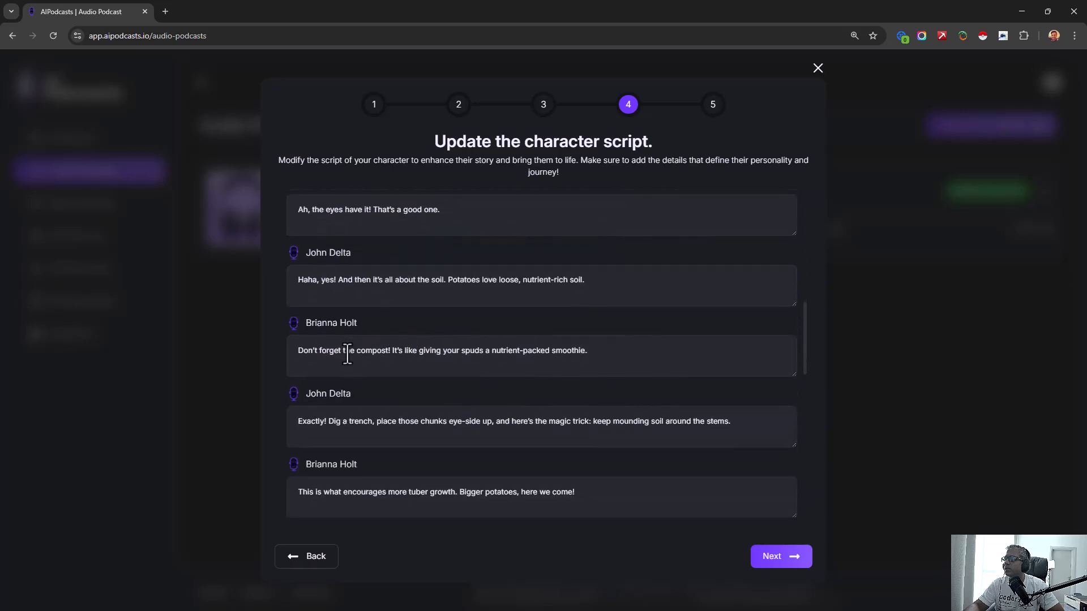
# - Read through the rest of the potato-growing script and continue to the voiceover selection
pyautogui.scroll(-1, 349, 357)
pyautogui.scroll(-1, 351, 371)
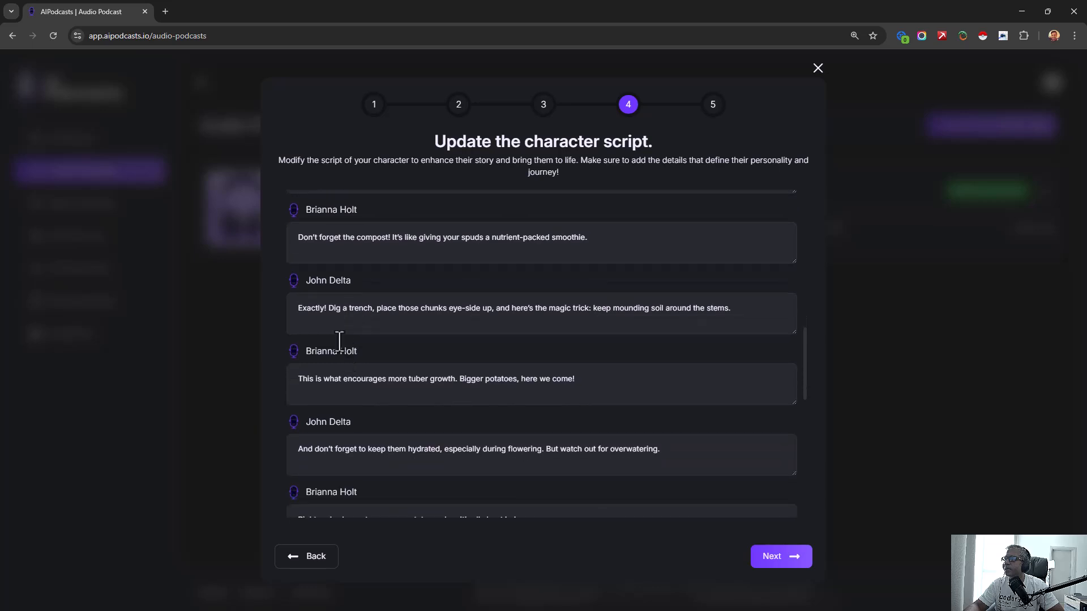
pyautogui.moveTo(362, 379); pyautogui.dragTo(497, 378)
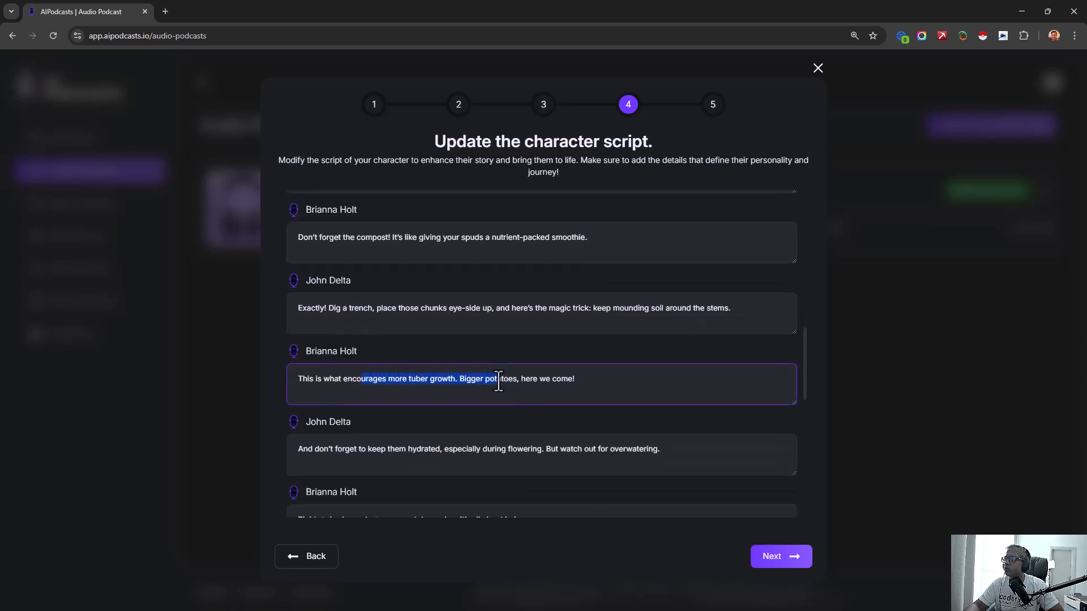
pyautogui.scroll(-3, 387, 397)
pyautogui.scroll(-6, 375, 399)
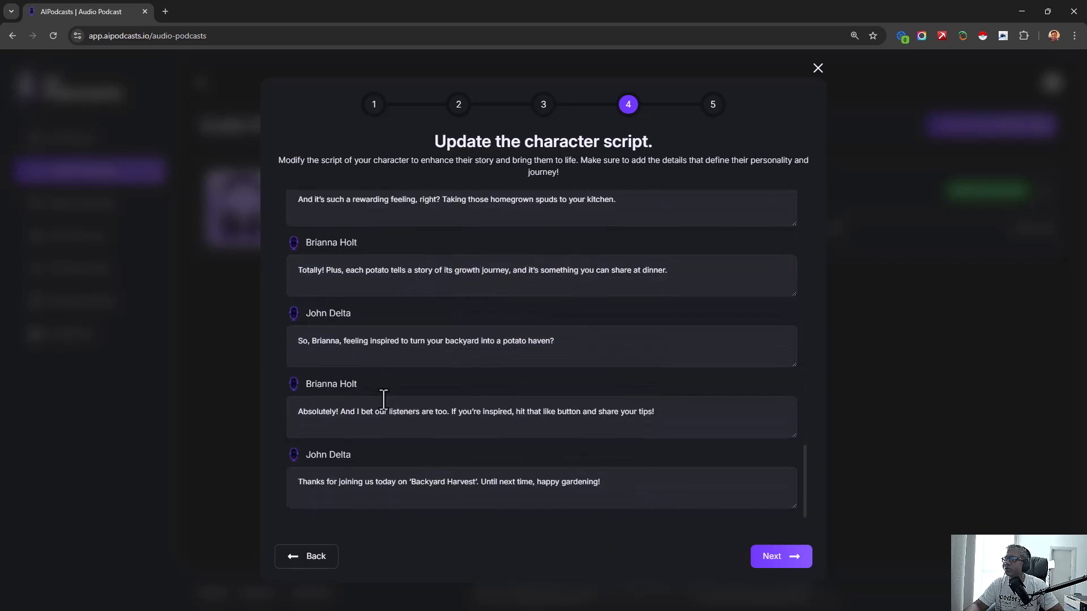
pyautogui.moveTo(346, 487); pyautogui.dragTo(521, 483)
pyautogui.click(520, 482)
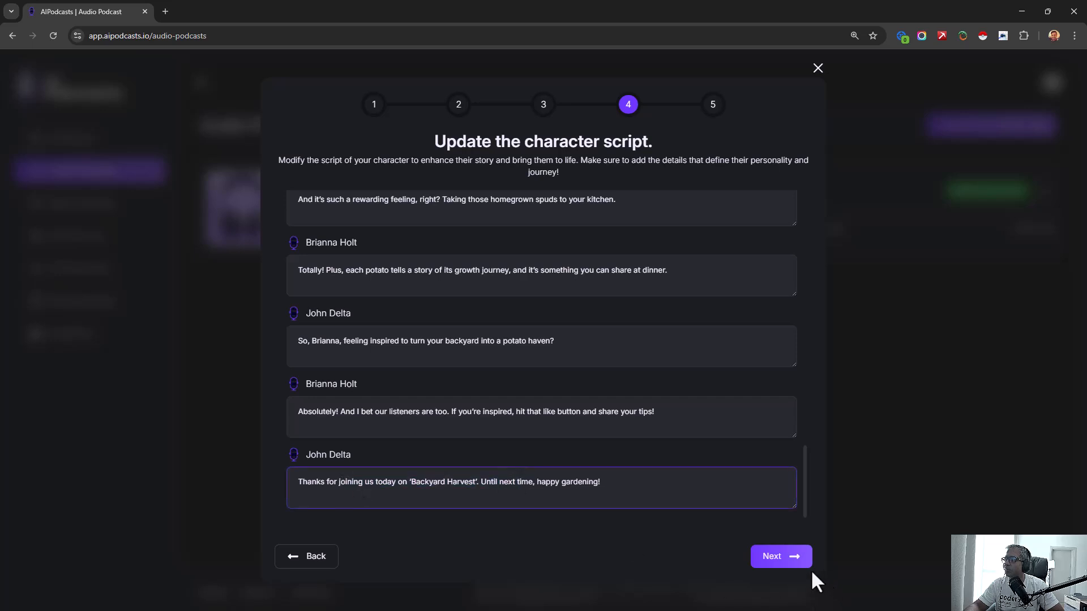
pyautogui.click(784, 561)
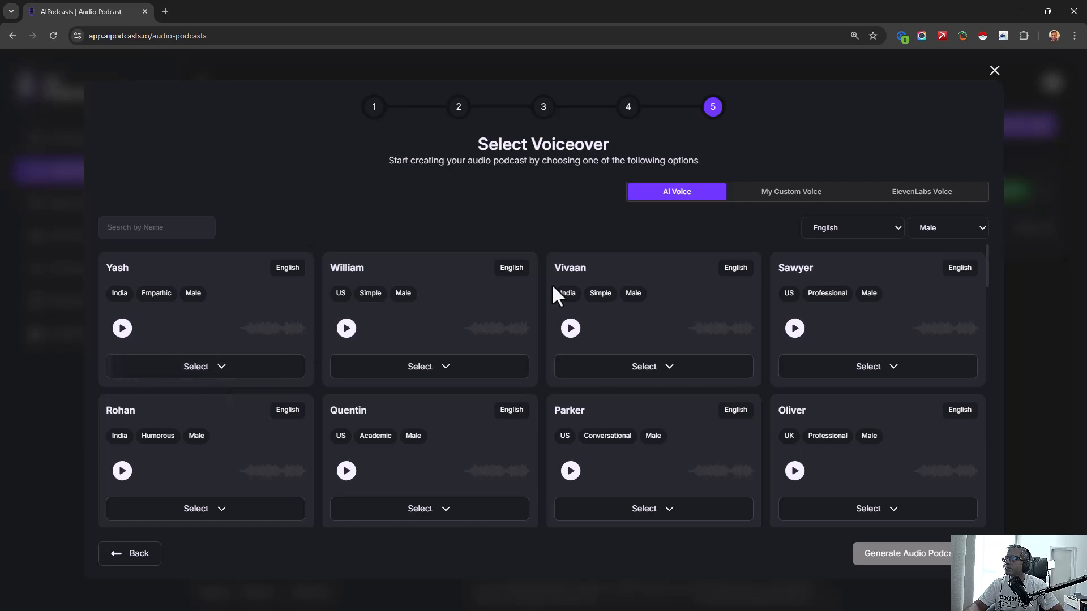
# - Preview the male English AI voices Yash, William, Vivaan and Sawyer
pyautogui.click(121, 330)
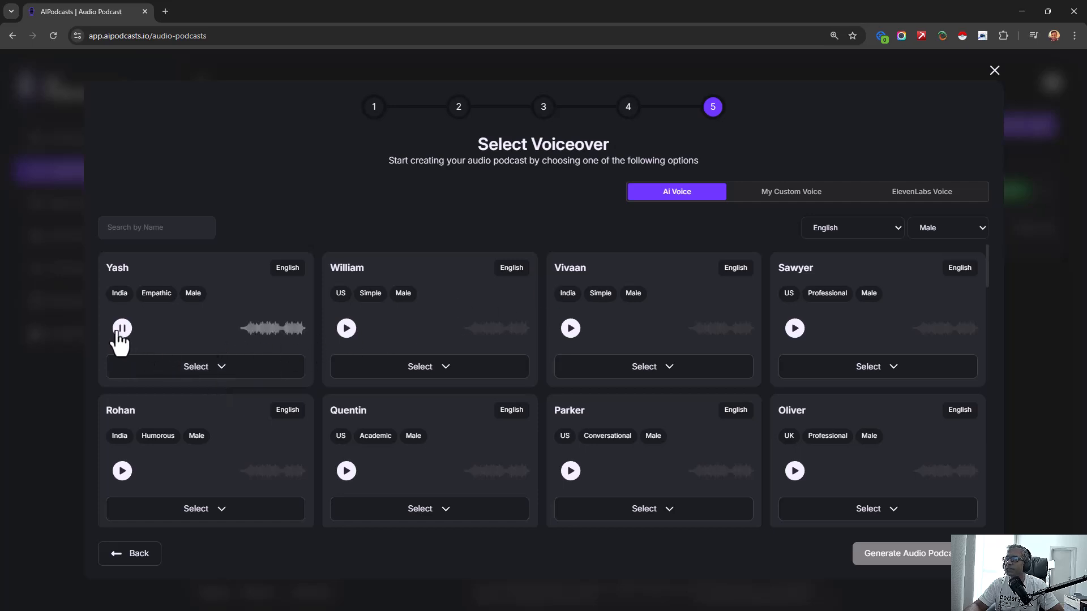
pyautogui.click(121, 329)
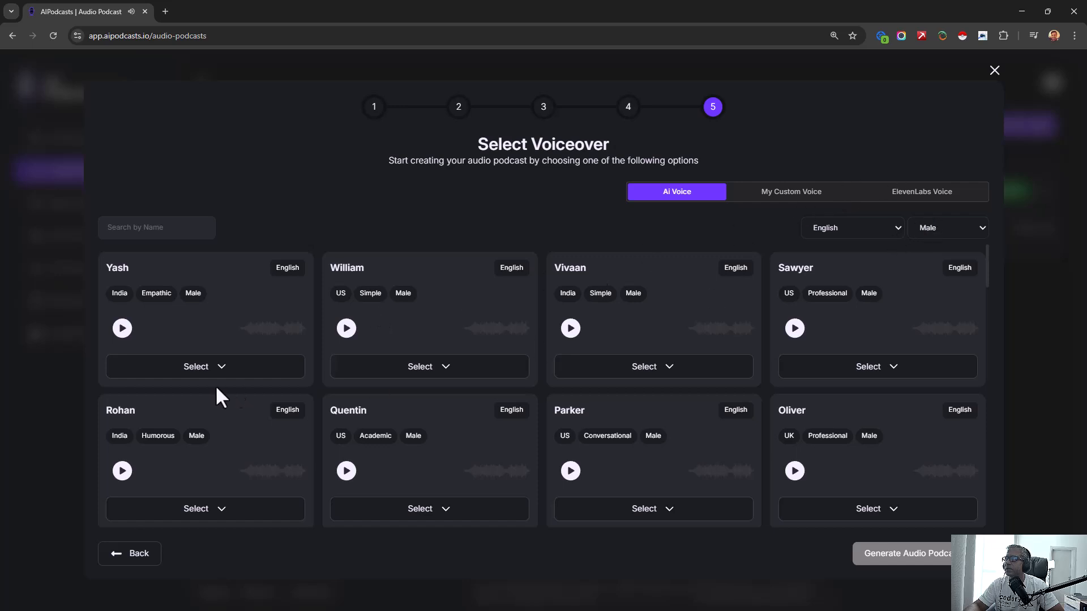
pyautogui.click(346, 329)
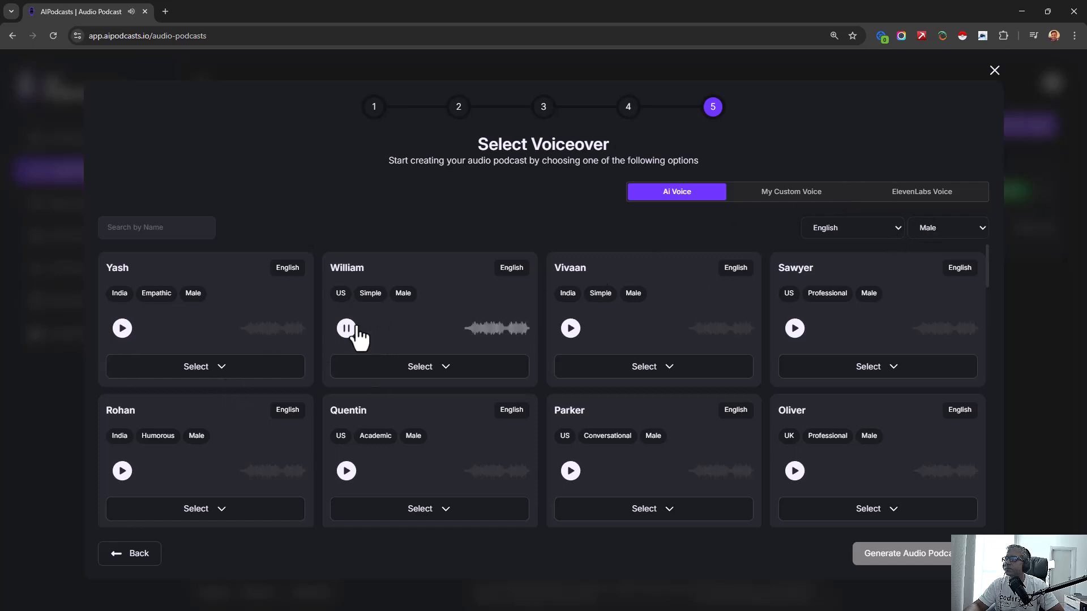
pyautogui.click(354, 330)
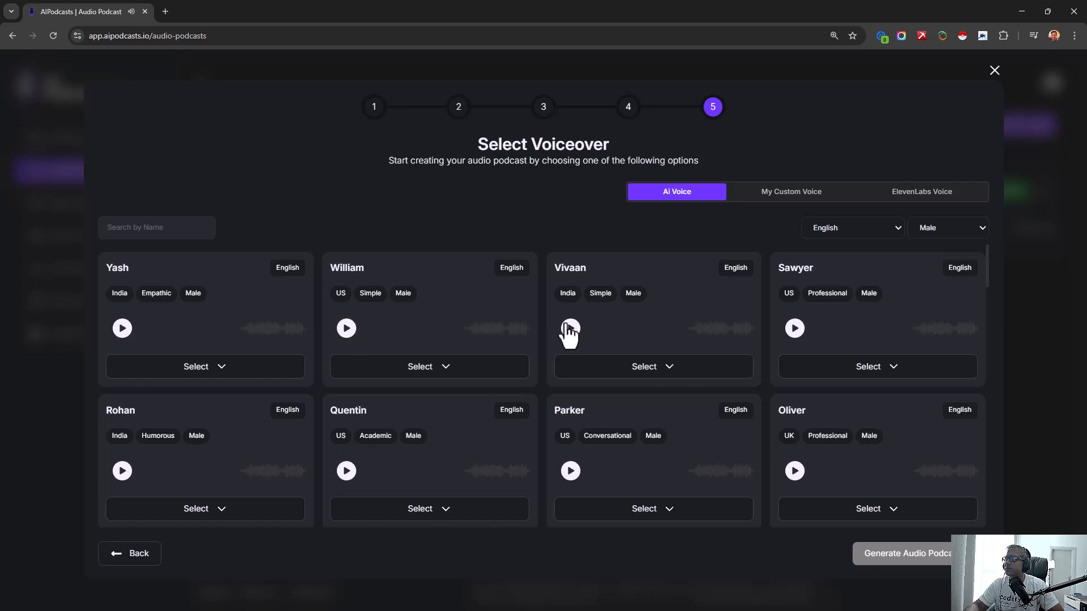
pyautogui.click(571, 329)
pyautogui.click(570, 330)
pyautogui.click(795, 330)
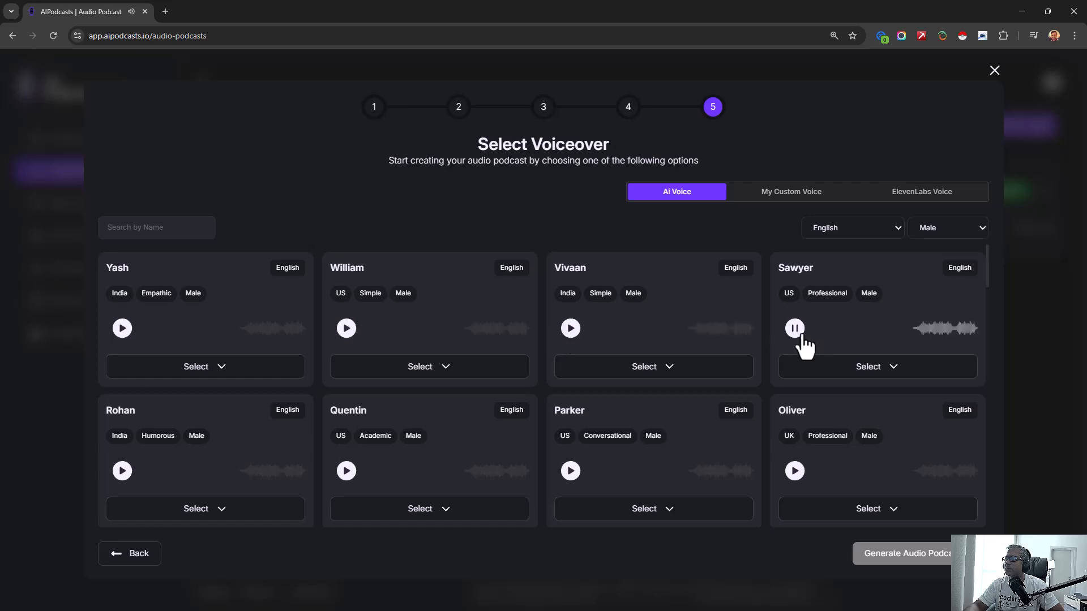
pyautogui.click(799, 334)
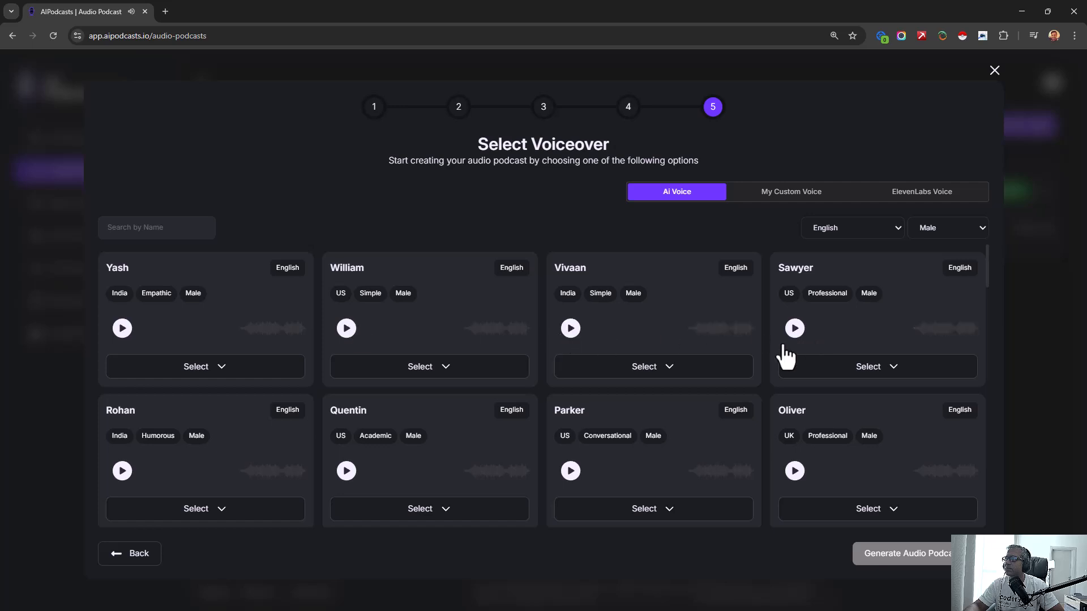
# - Preview the US academic male voice Quentin and assign it to the host character
pyautogui.click(347, 472)
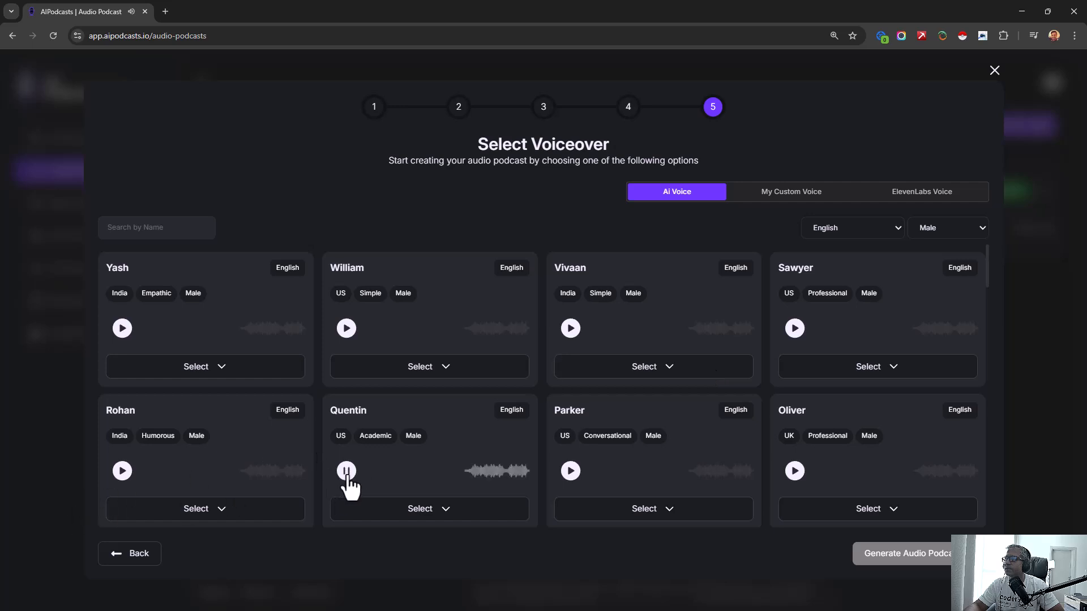
pyautogui.click(347, 474)
pyautogui.click(402, 513)
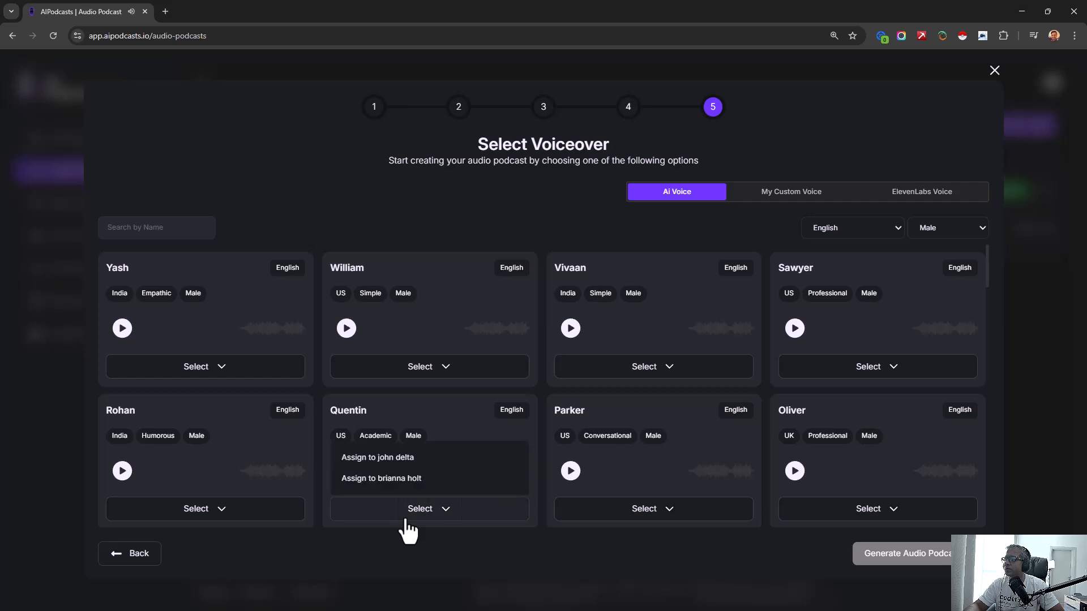
pyautogui.click(386, 459)
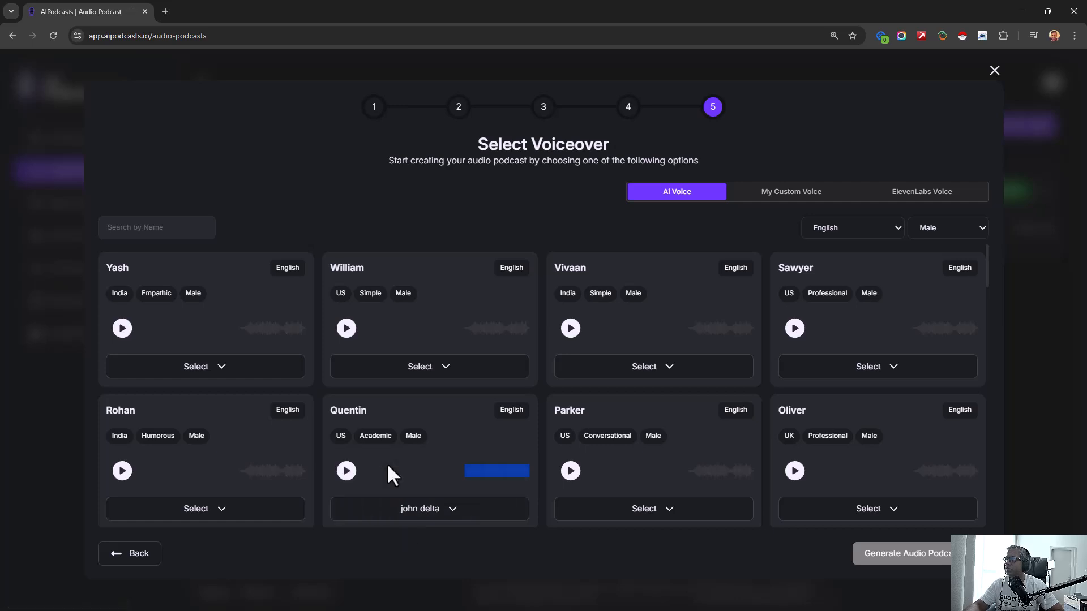
# - Filter the AI voices to Female and preview the Scarlett and Quinn voices
pyautogui.click(967, 227)
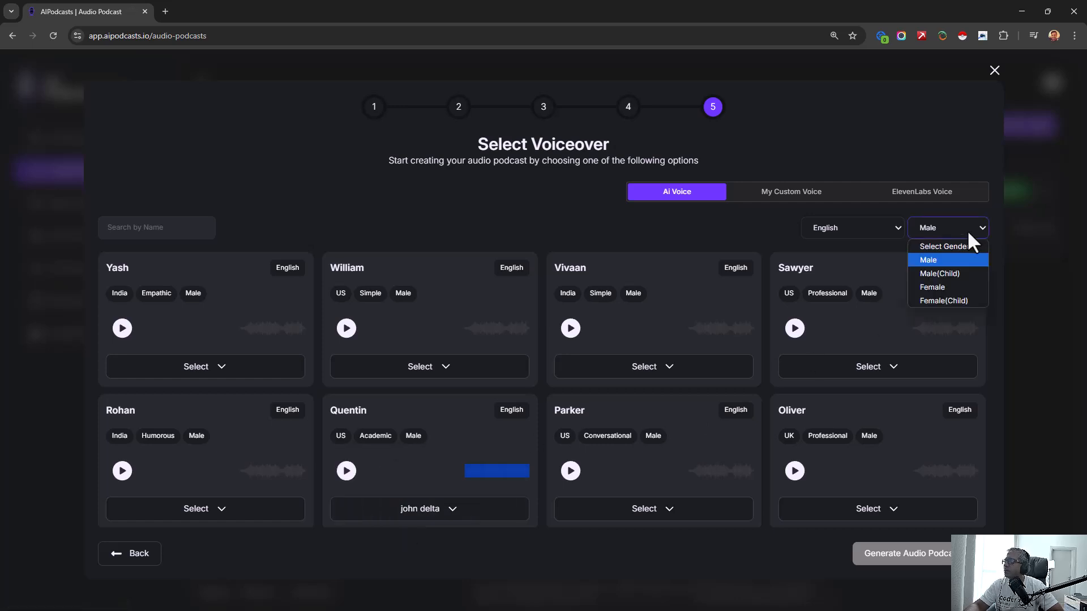
pyautogui.click(970, 281)
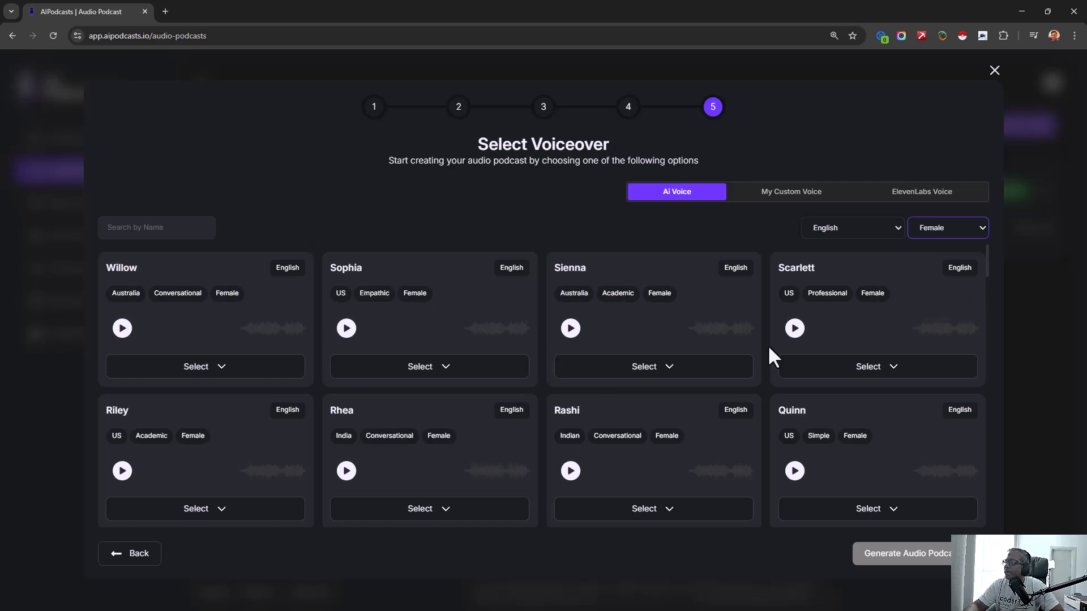
pyautogui.click(795, 333)
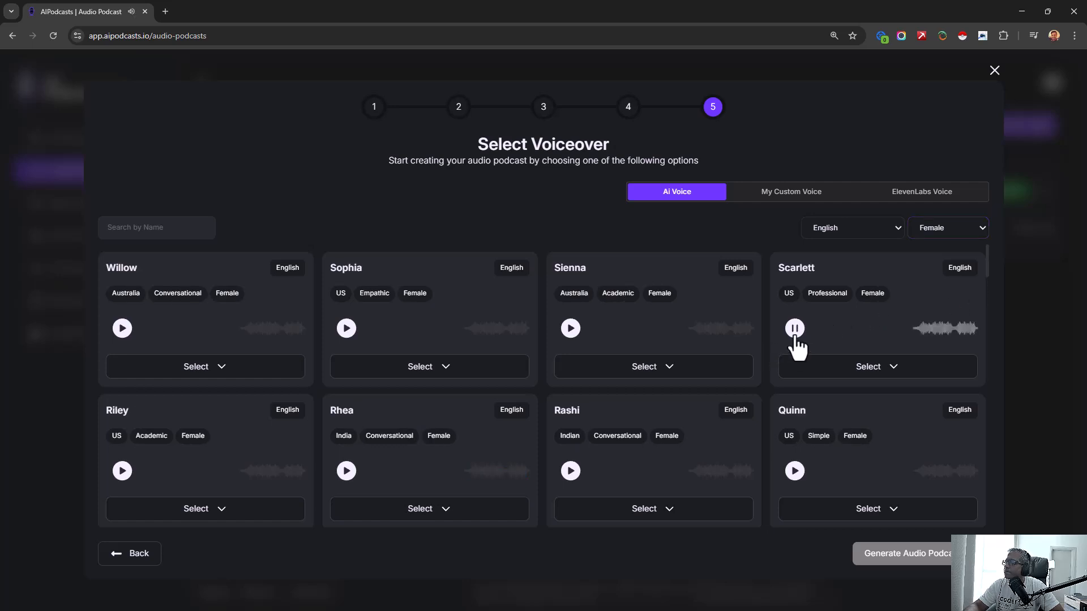
pyautogui.click(795, 333)
pyautogui.click(795, 471)
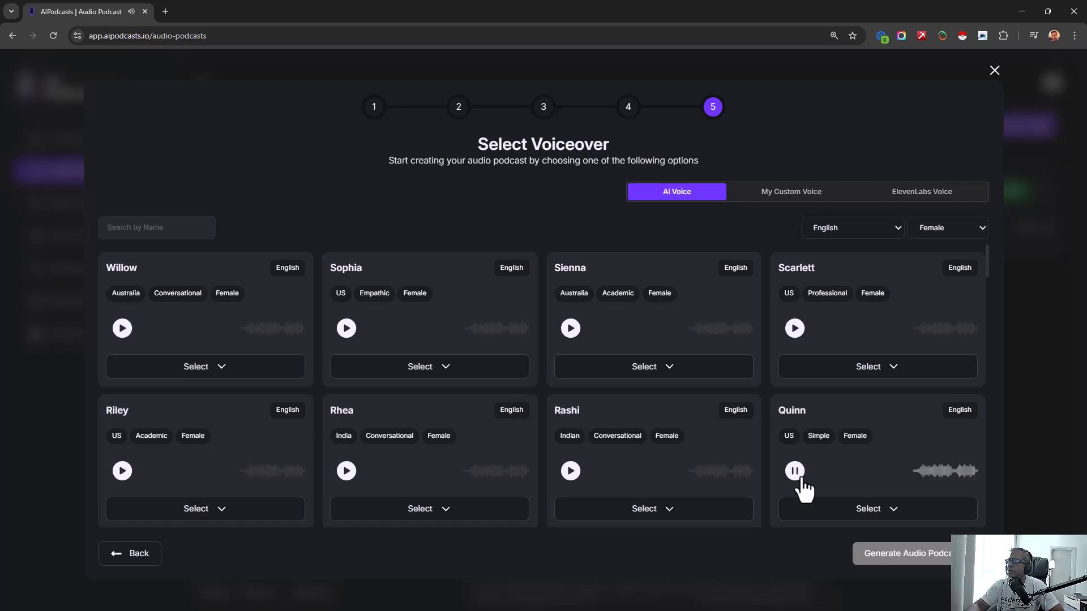
pyautogui.click(796, 472)
# - Preview the US academic female voice Riley, assign it to the guest character, and generate the audio podcast
pyautogui.click(123, 473)
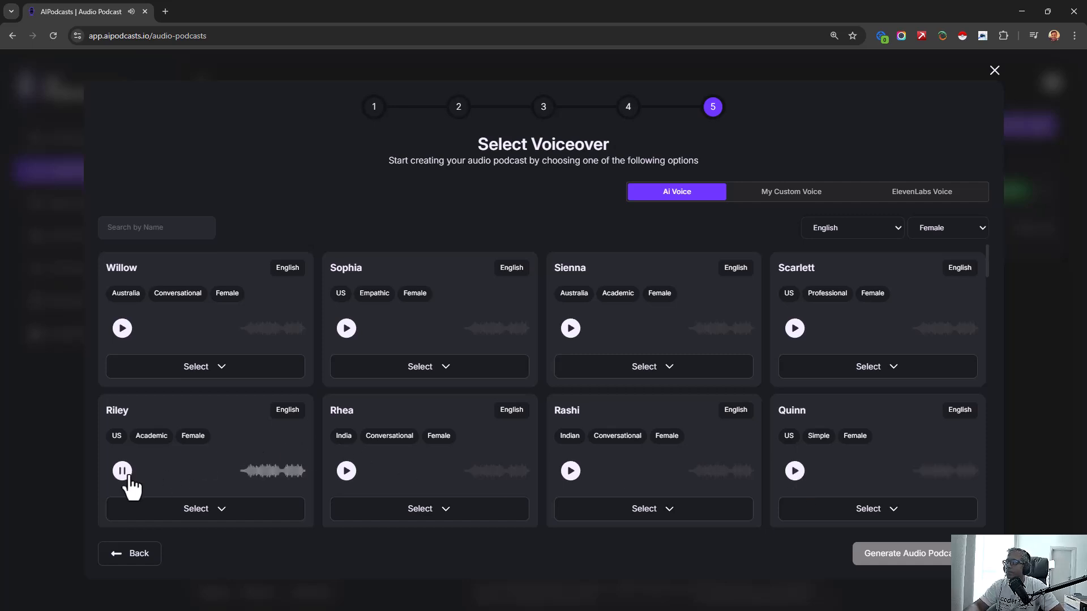
pyautogui.click(122, 472)
pyautogui.click(202, 519)
pyautogui.click(198, 481)
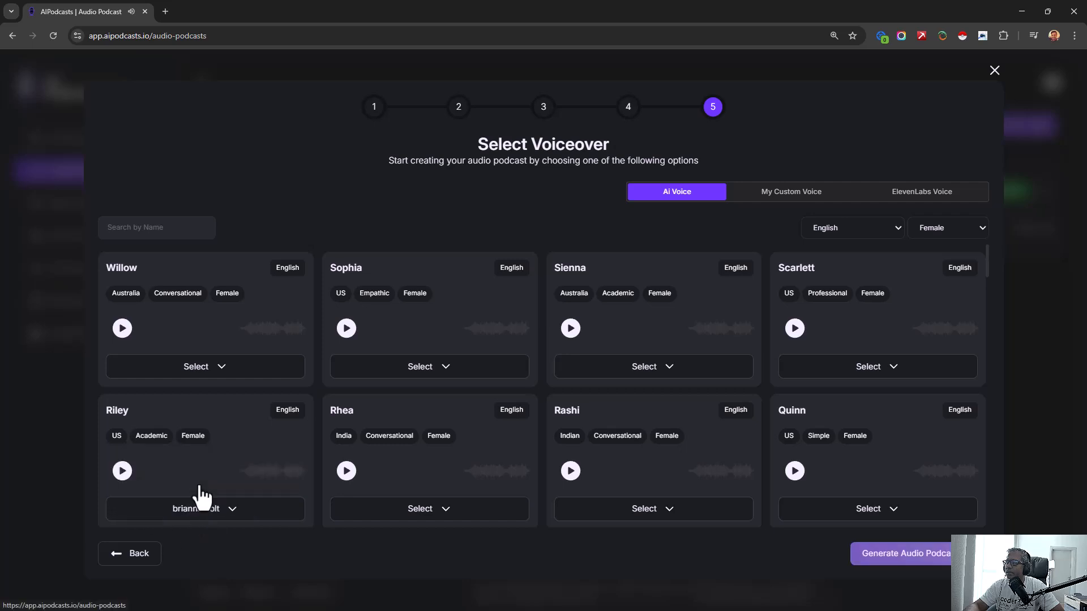
pyautogui.click(929, 558)
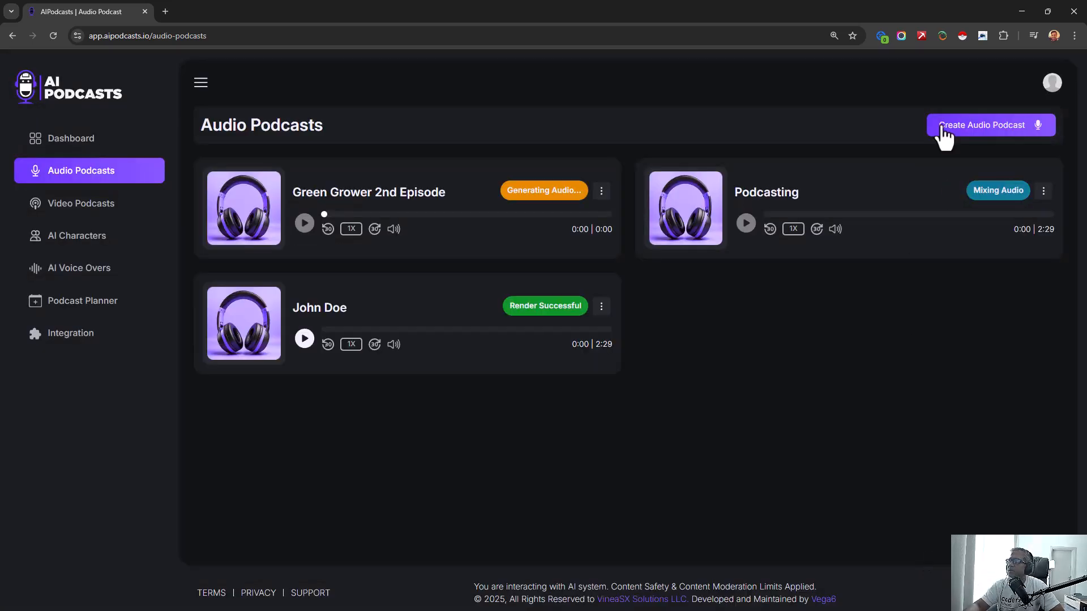
# - Check the generation status of the video and audio podcasts, and view the AI voice-overs page
pyautogui.click(120, 214)
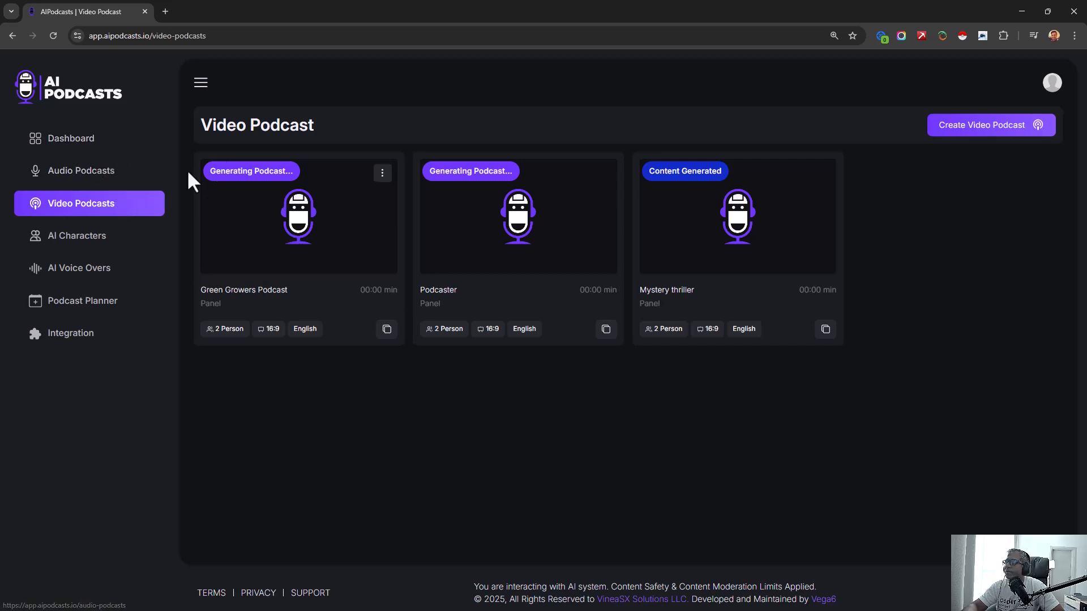
pyautogui.click(82, 172)
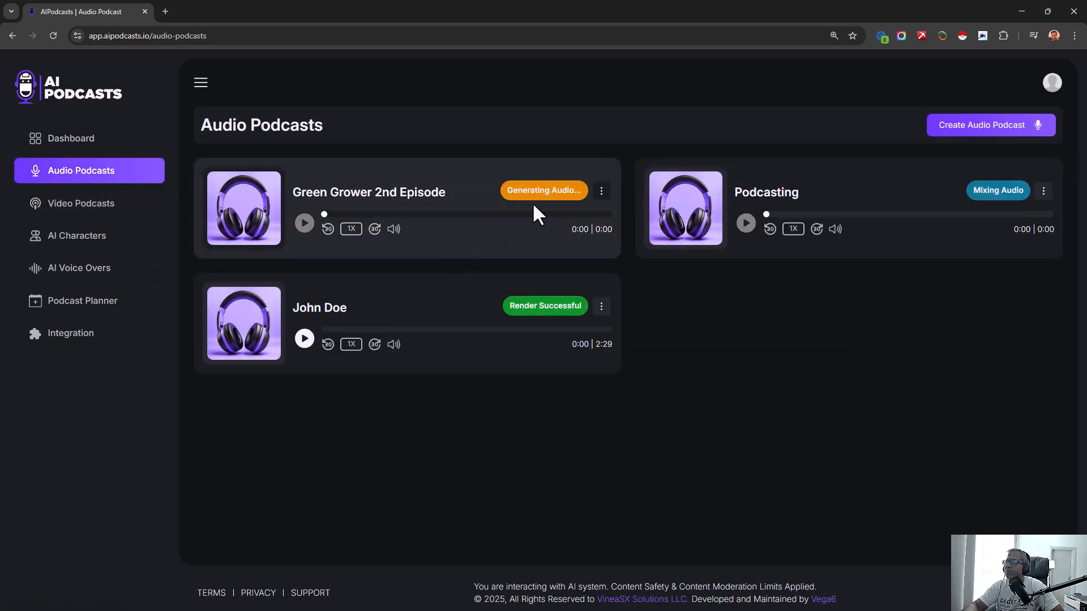
pyautogui.click(107, 280)
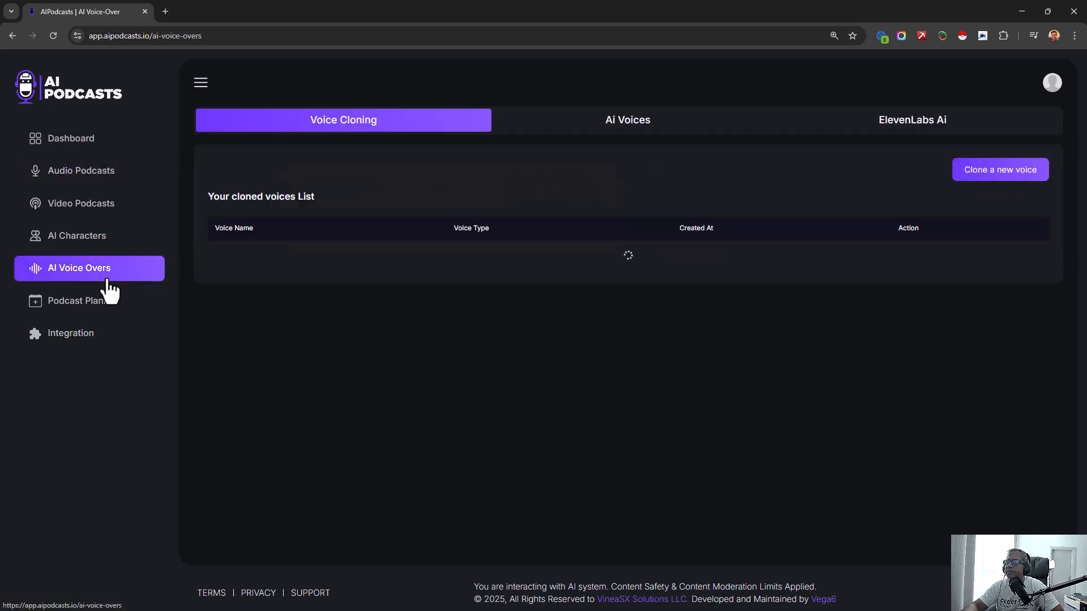
# - Open a new scheduled post in the Podcast Planner and check which videos can be selected for it
pyautogui.click(87, 312)
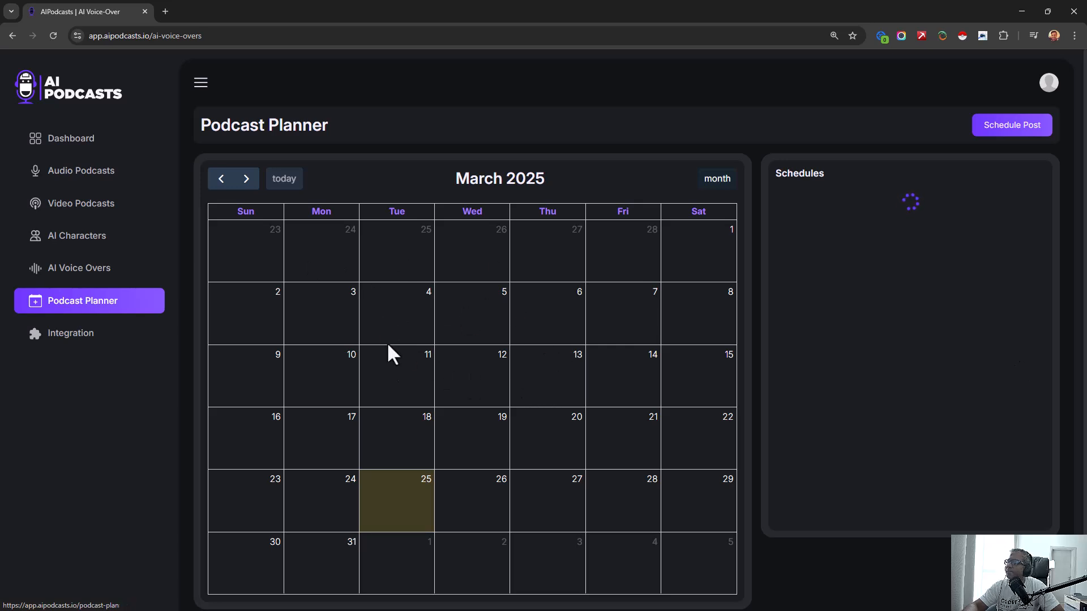
pyautogui.click(1040, 124)
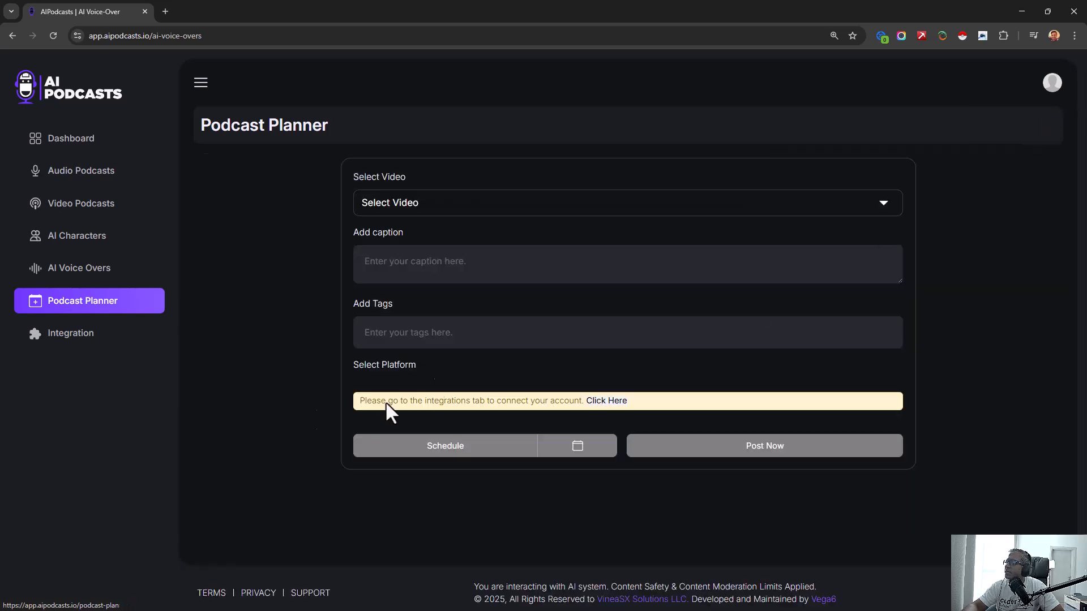
pyautogui.click(390, 214)
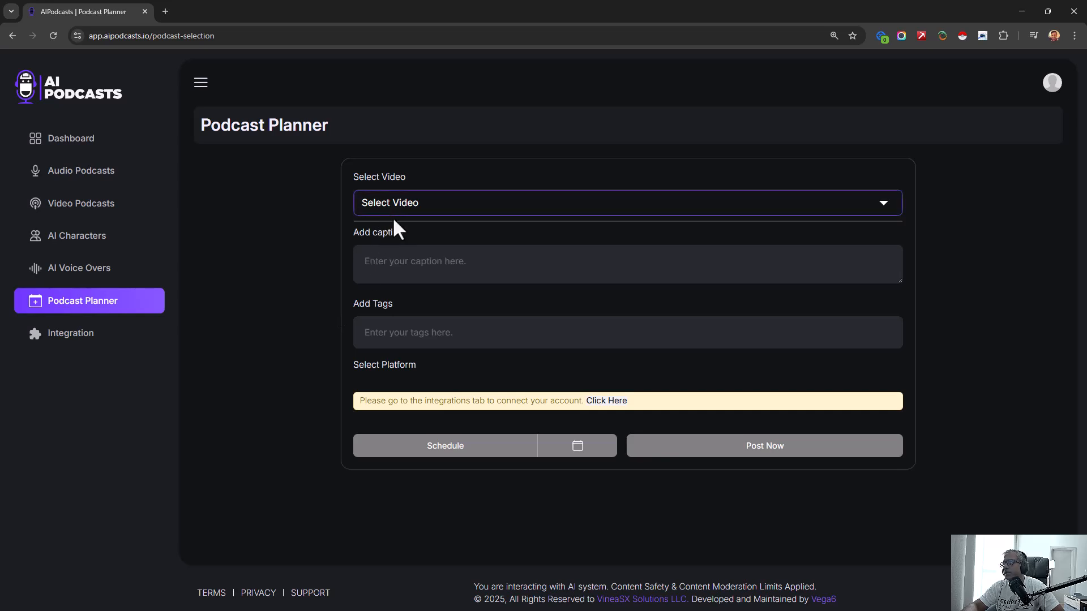
pyautogui.click(395, 228)
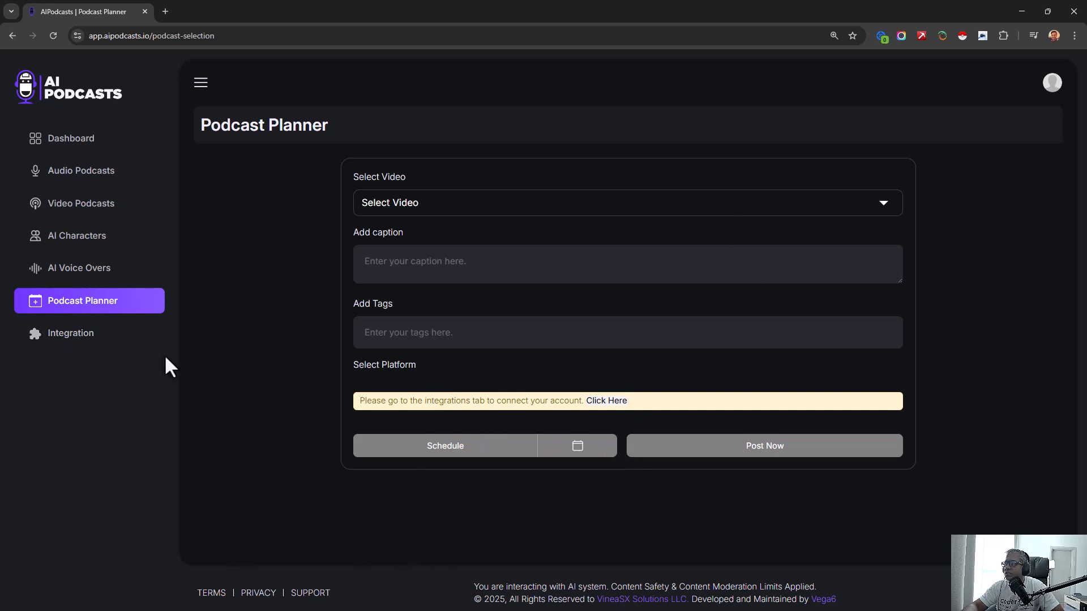
# - Examine the available Facebook, YouTube, Sonority and ElevenLabs integrations
pyautogui.click(90, 337)
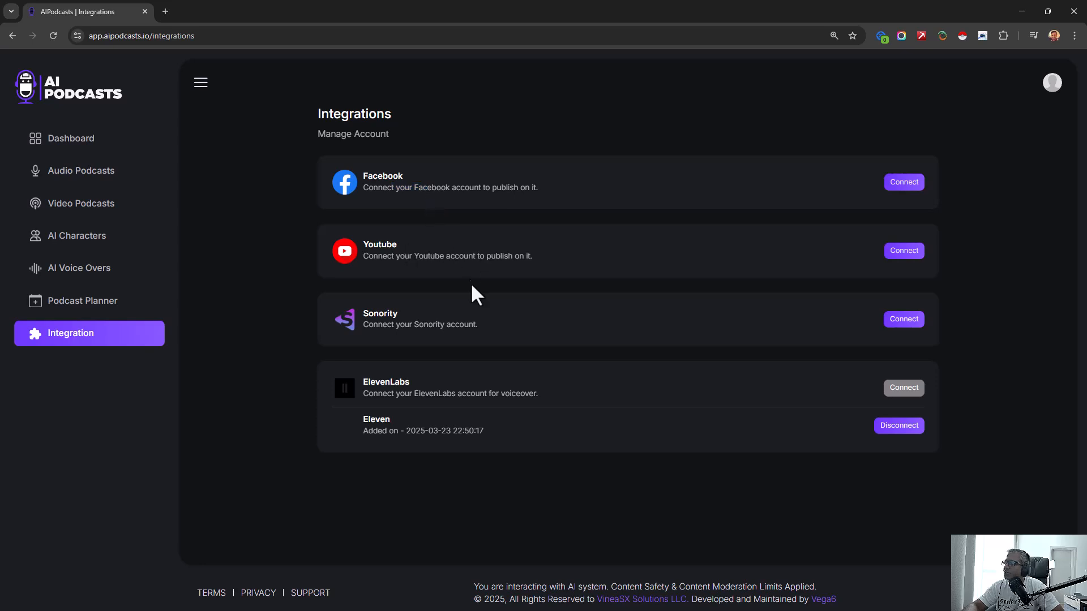
pyautogui.moveTo(365, 332); pyautogui.dragTo(381, 334)
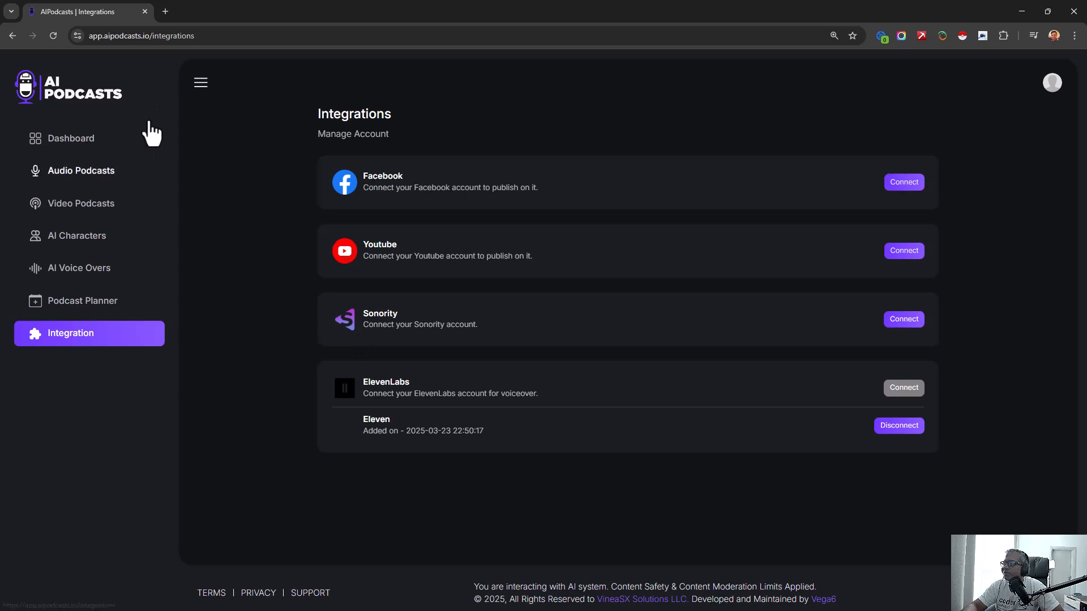
pyautogui.moveTo(363, 394); pyautogui.dragTo(470, 396)
pyautogui.click(398, 232)
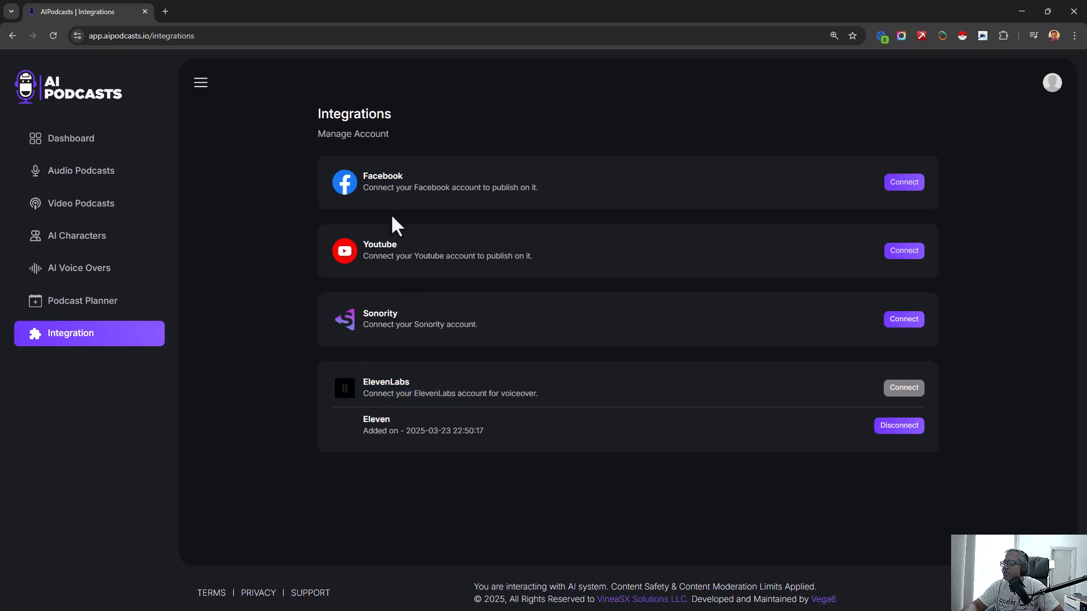
pyautogui.moveTo(384, 189); pyautogui.dragTo(419, 199)
pyautogui.click(820, 184)
# - Try to connect a Facebook account for publishing, and close its login window
pyautogui.click(894, 189)
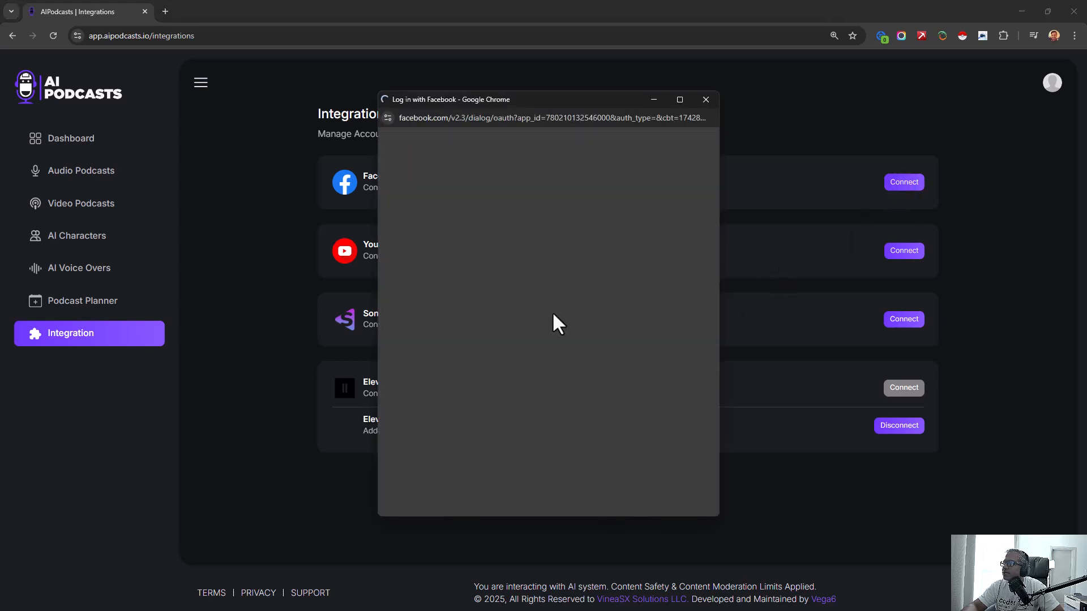
pyautogui.moveTo(461, 271); pyautogui.dragTo(568, 262)
pyautogui.click(568, 263)
pyautogui.moveTo(469, 306); pyautogui.dragTo(506, 250)
pyautogui.click(610, 243)
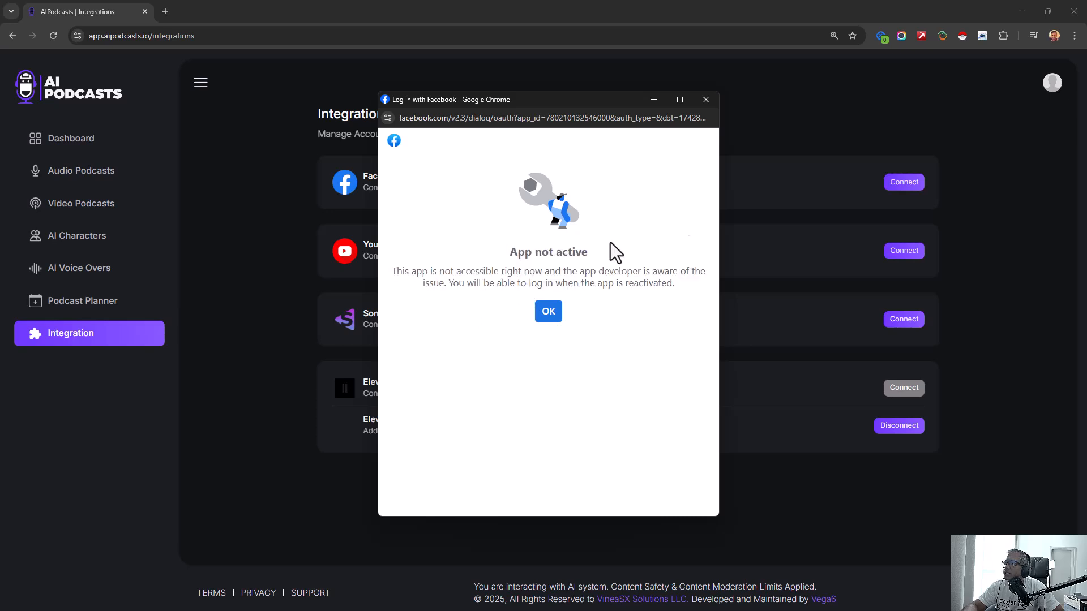
pyautogui.click(706, 99)
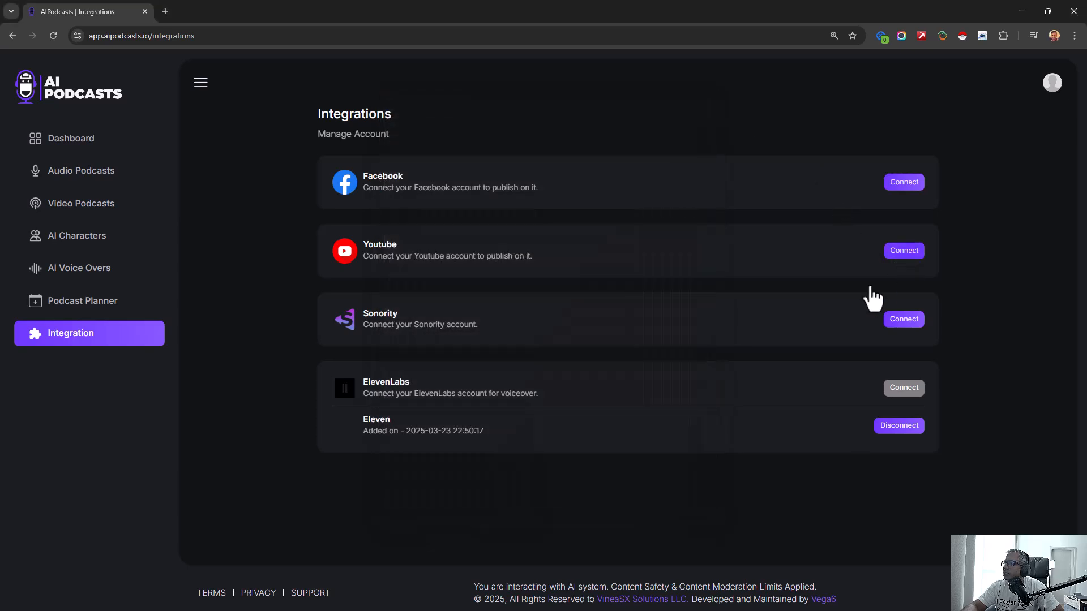
# - Try to connect a YouTube account for publishing, and close its Google sign-in window
pyautogui.click(904, 250)
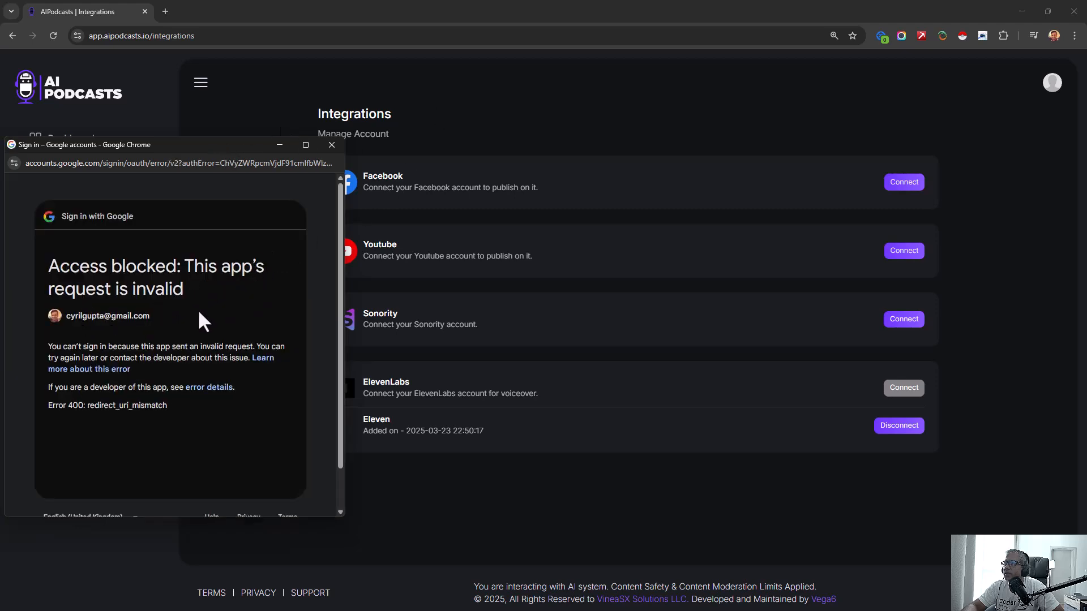
pyautogui.click(328, 163)
pyautogui.click(332, 147)
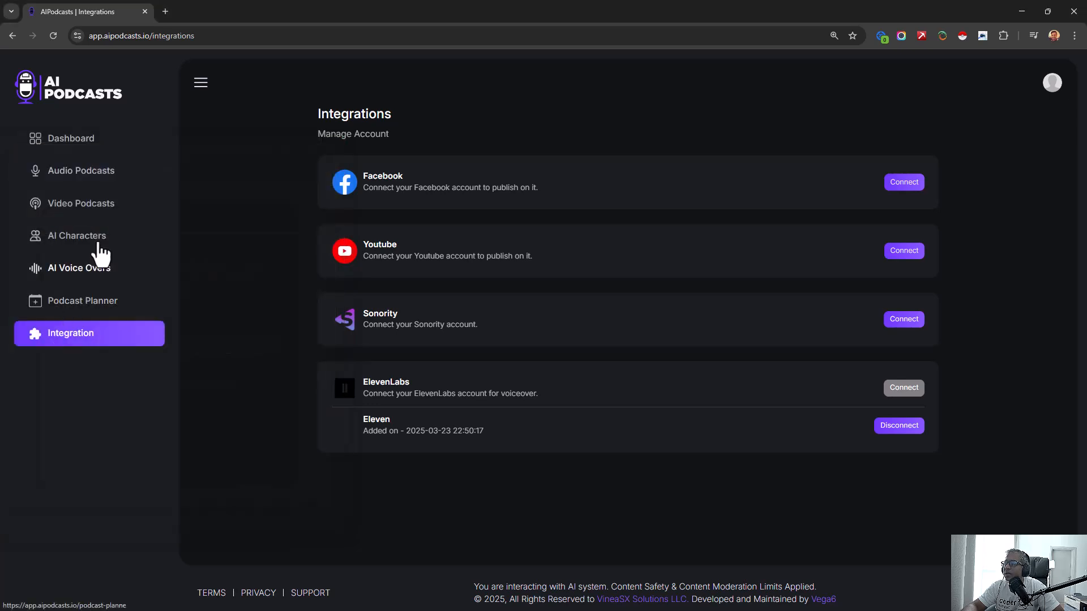
# - Check the video podcasts' status, test playback of the Green Grower 2nd Episode audio podcast, and view its available actions
pyautogui.click(99, 209)
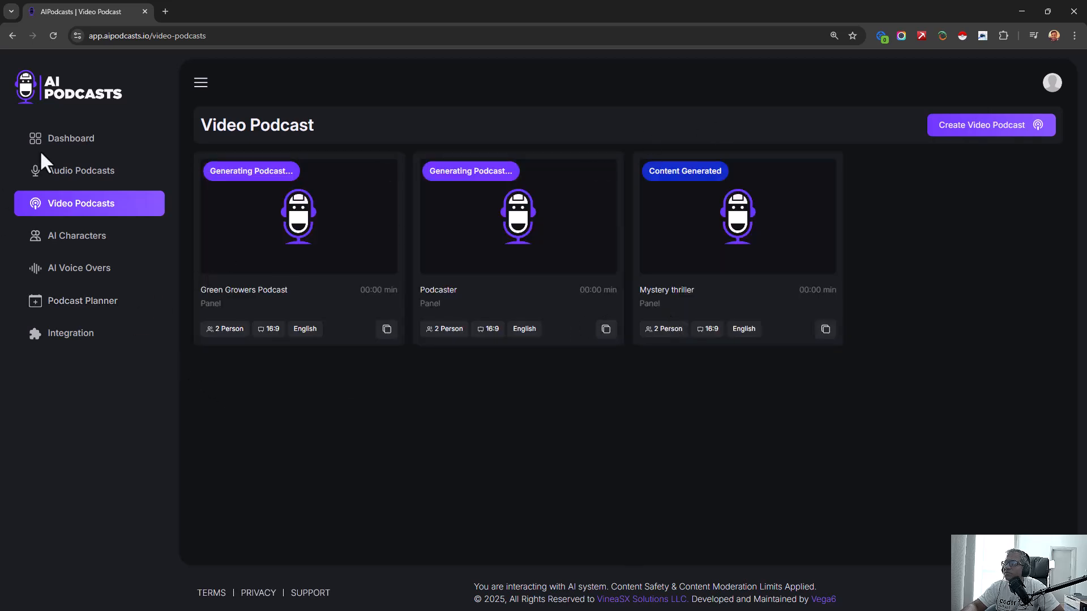
pyautogui.click(76, 172)
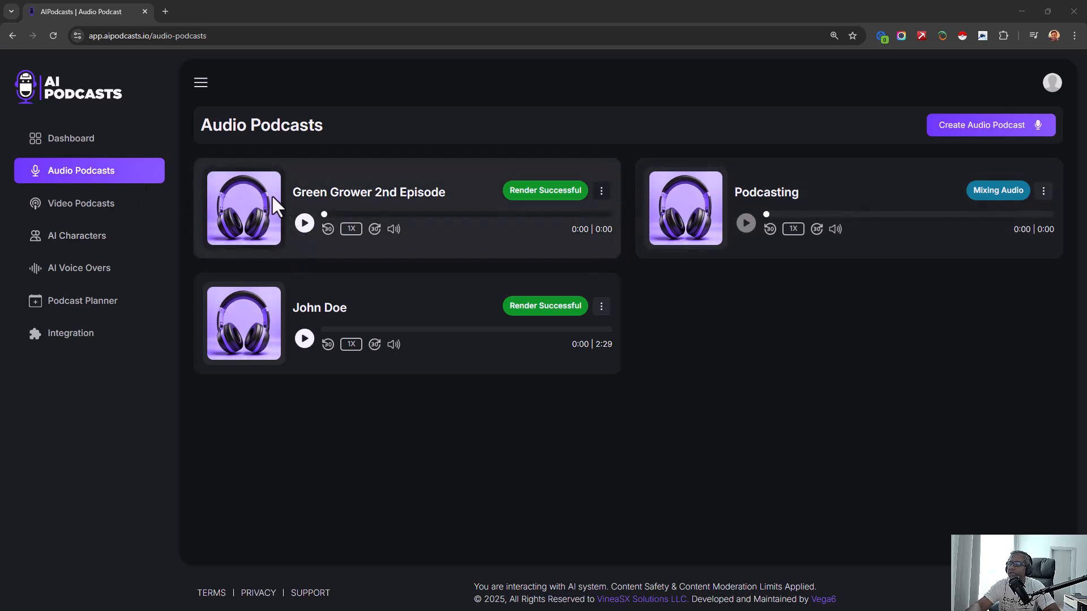
pyautogui.click(306, 224)
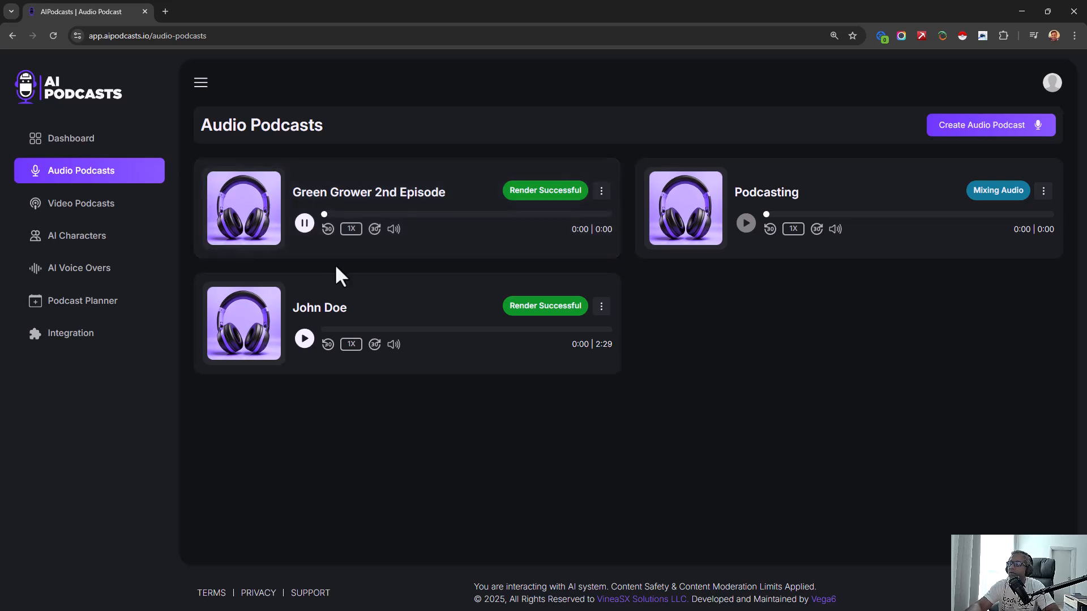
pyautogui.click(305, 227)
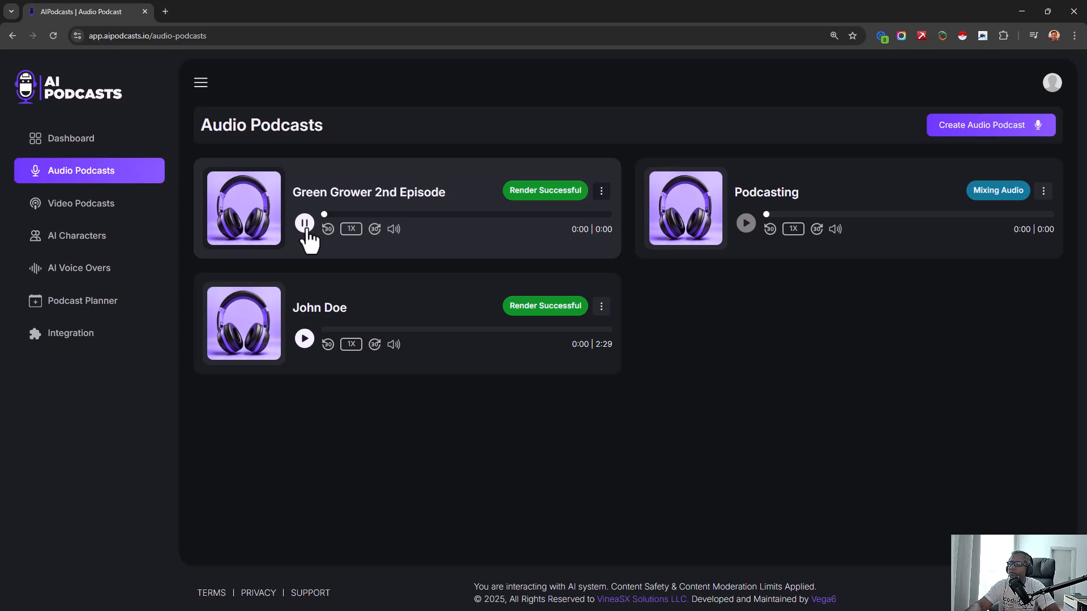
pyautogui.click(603, 193)
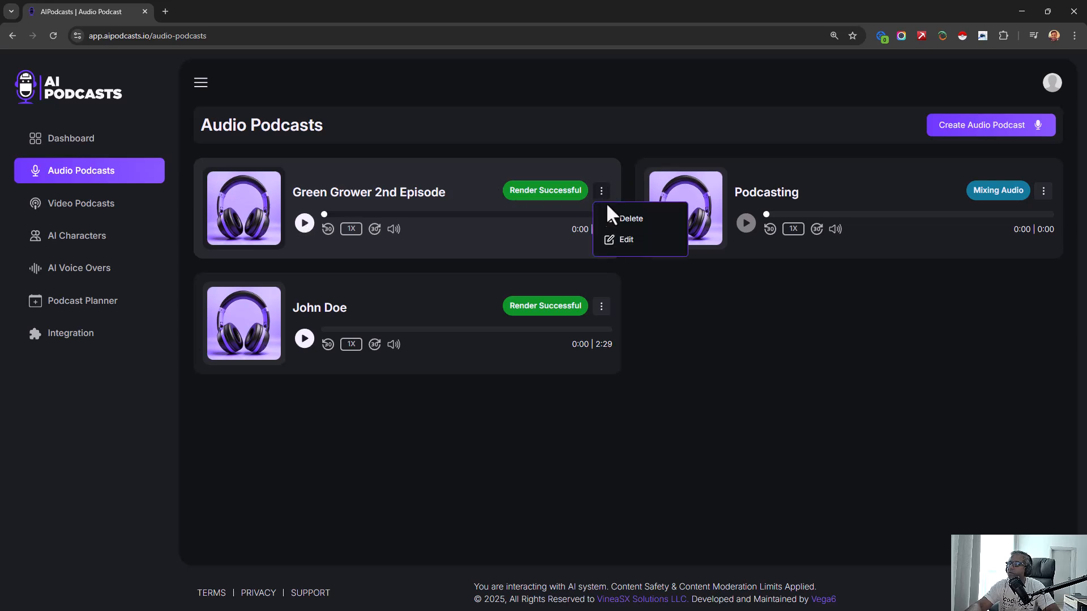
pyautogui.click(770, 368)
# - Play a few seconds of the other rendered audio podcast, and retry playing Green Grower 2nd Episode
pyautogui.click(305, 339)
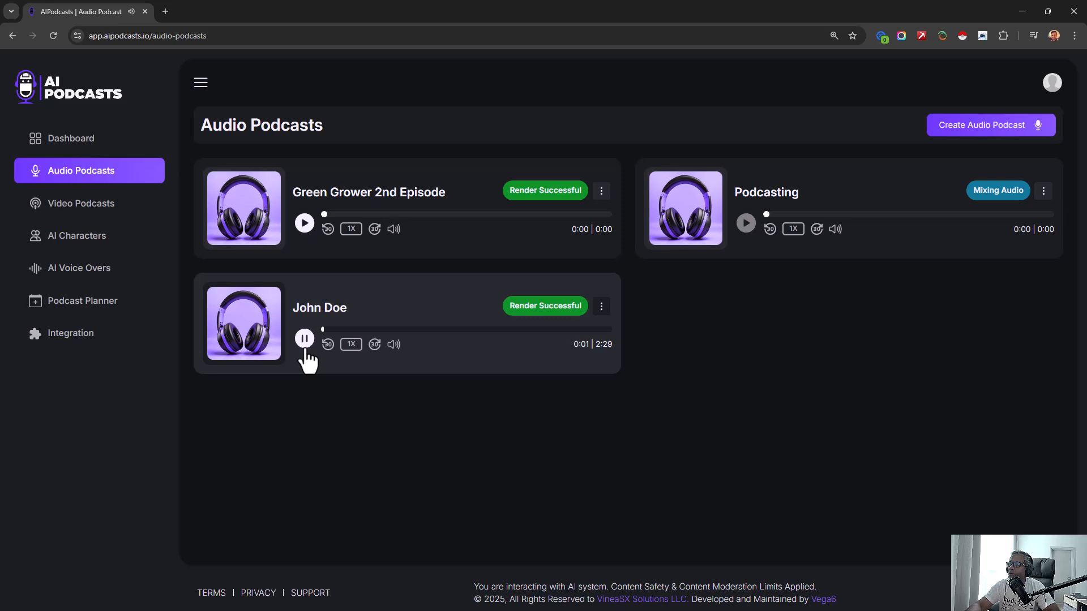
pyautogui.click(305, 342)
pyautogui.click(304, 224)
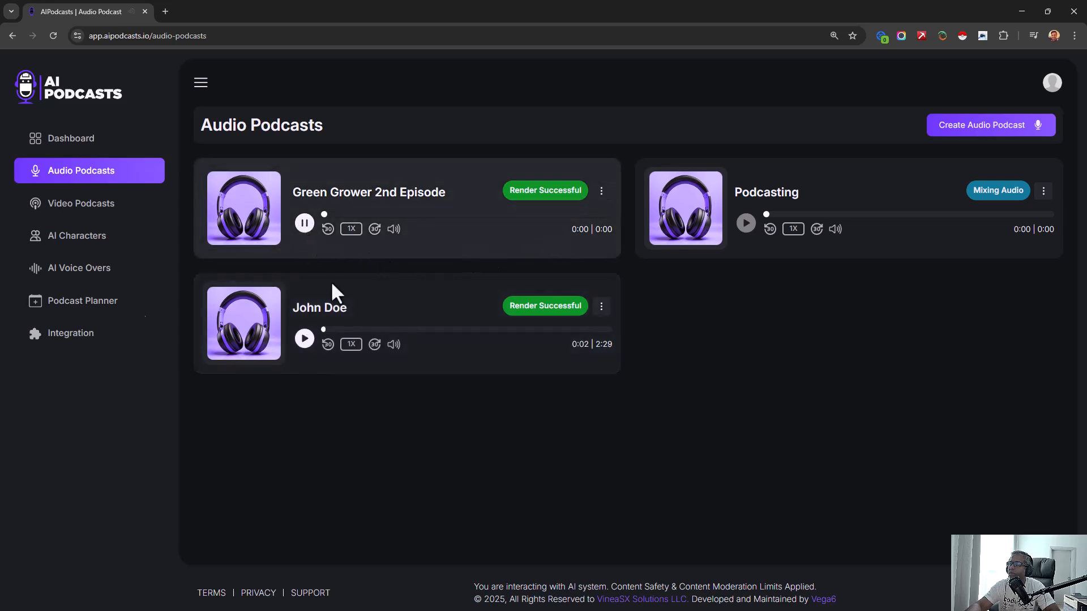
# - Open the Green Growers Podcast video in the video editor for customization
pyautogui.click(67, 212)
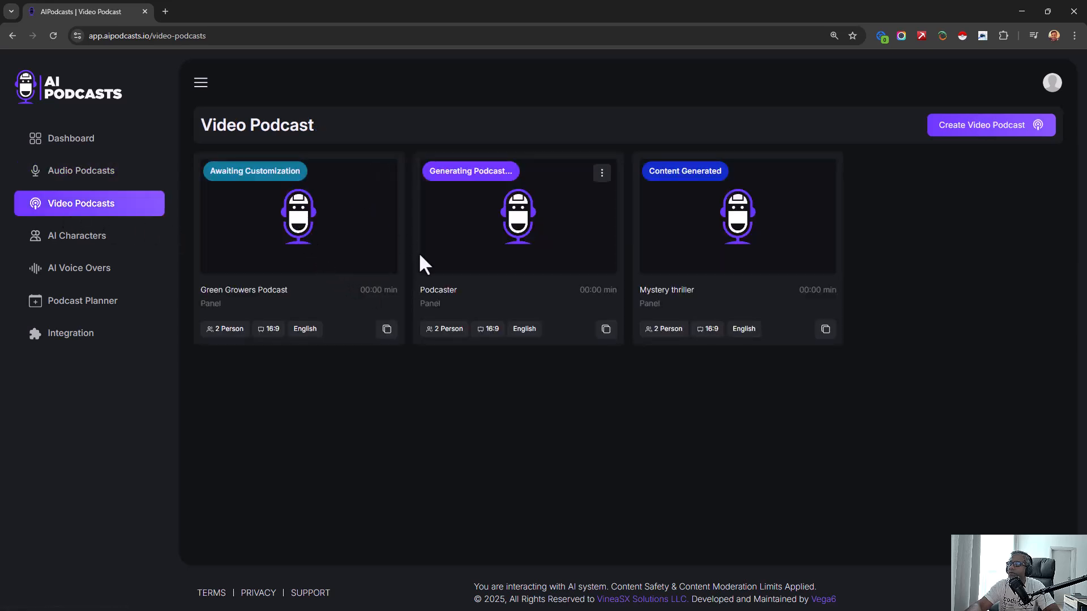
pyautogui.click(383, 174)
pyautogui.click(351, 357)
pyautogui.click(383, 174)
pyautogui.click(392, 200)
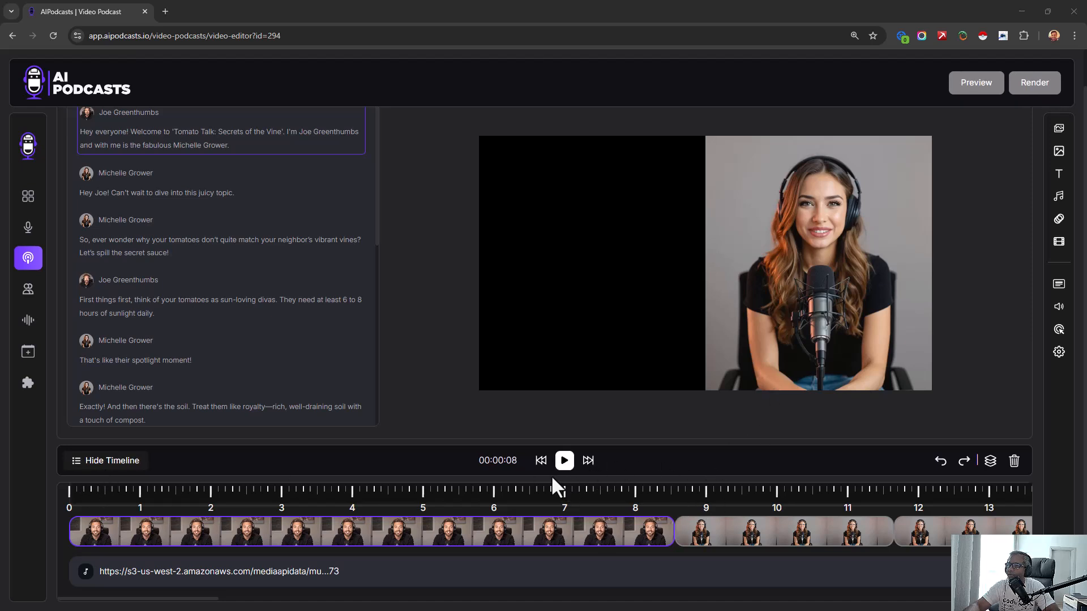
# - Preview the Green Growers video and examine its dialogue script alongside the timeline clips
pyautogui.click(567, 469)
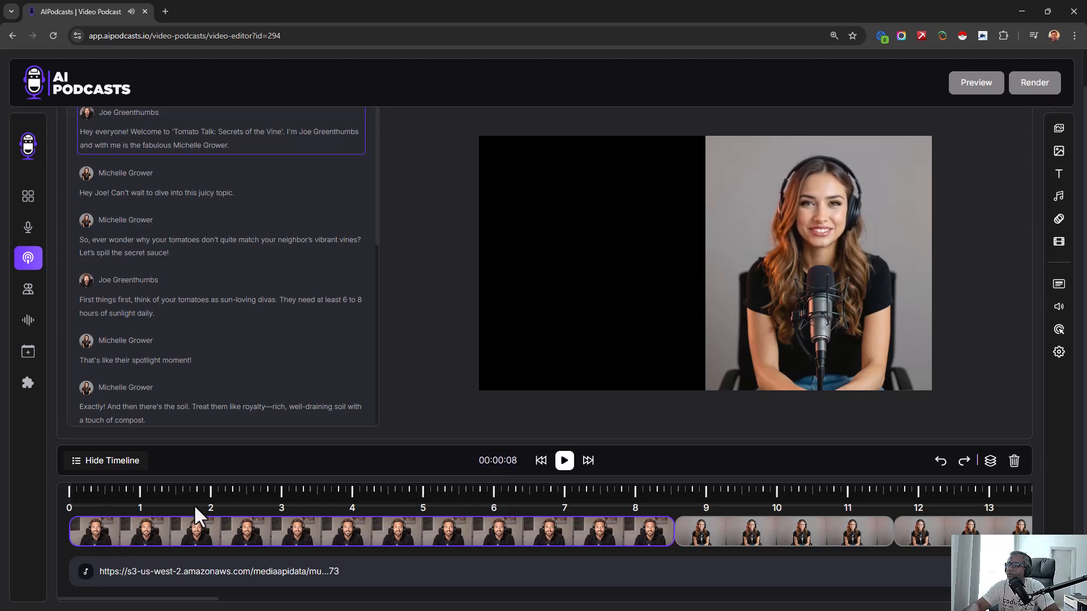
pyautogui.scroll(1, 497, 511)
pyautogui.scroll(-1, 525, 515)
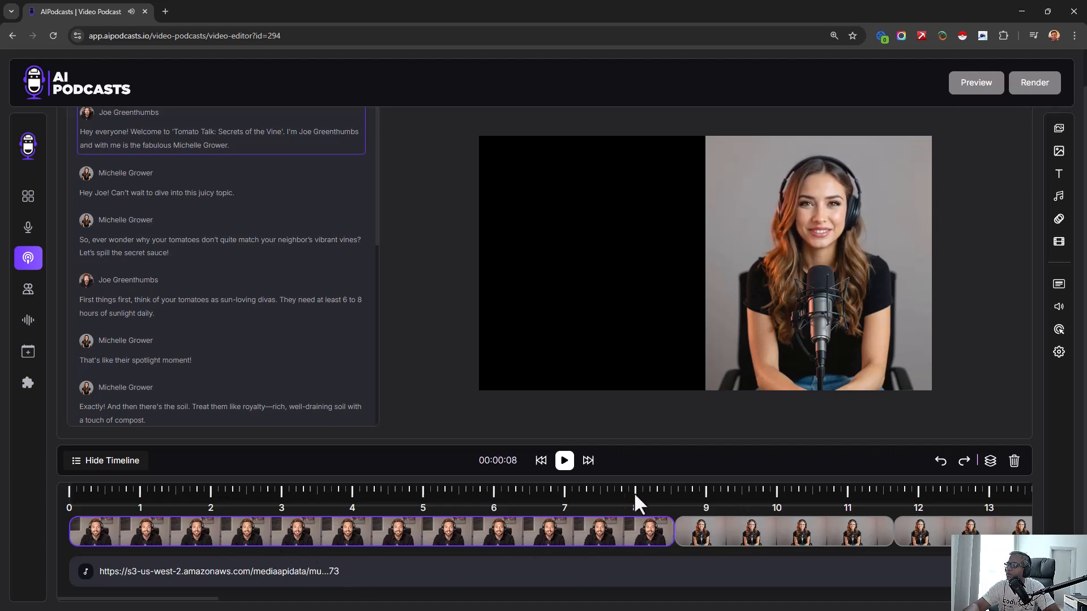
pyautogui.doubleClick(156, 145)
pyautogui.click(422, 324)
pyautogui.click(256, 194)
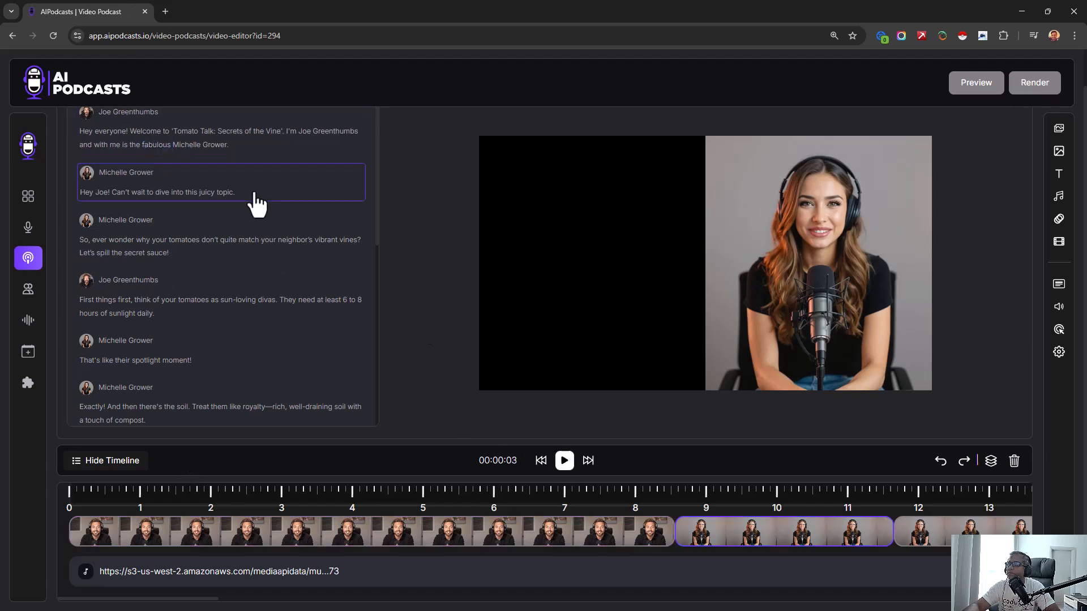
pyautogui.click(562, 466)
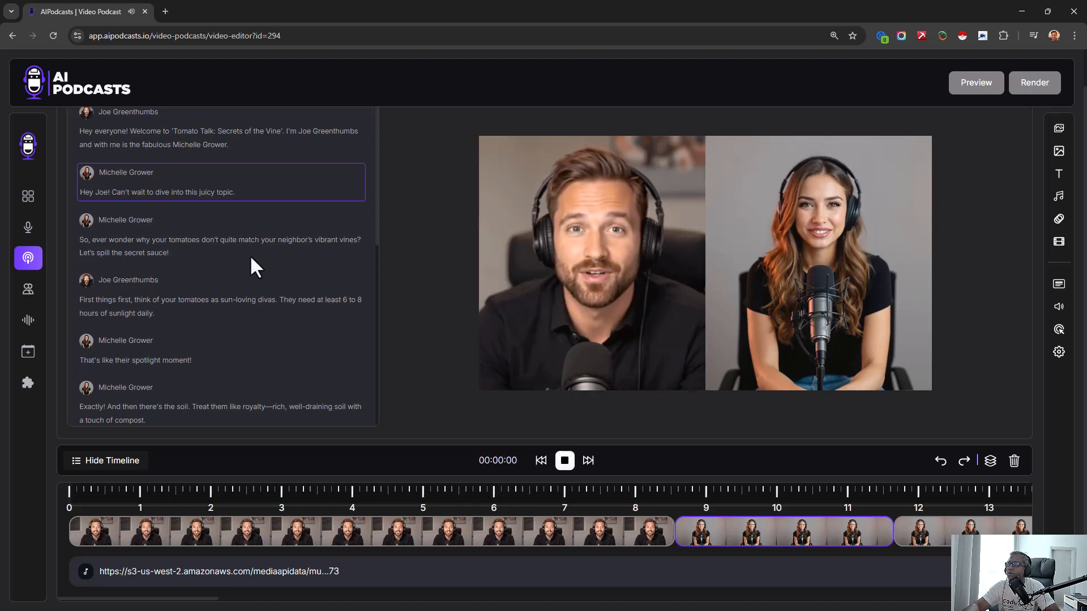
pyautogui.click(564, 460)
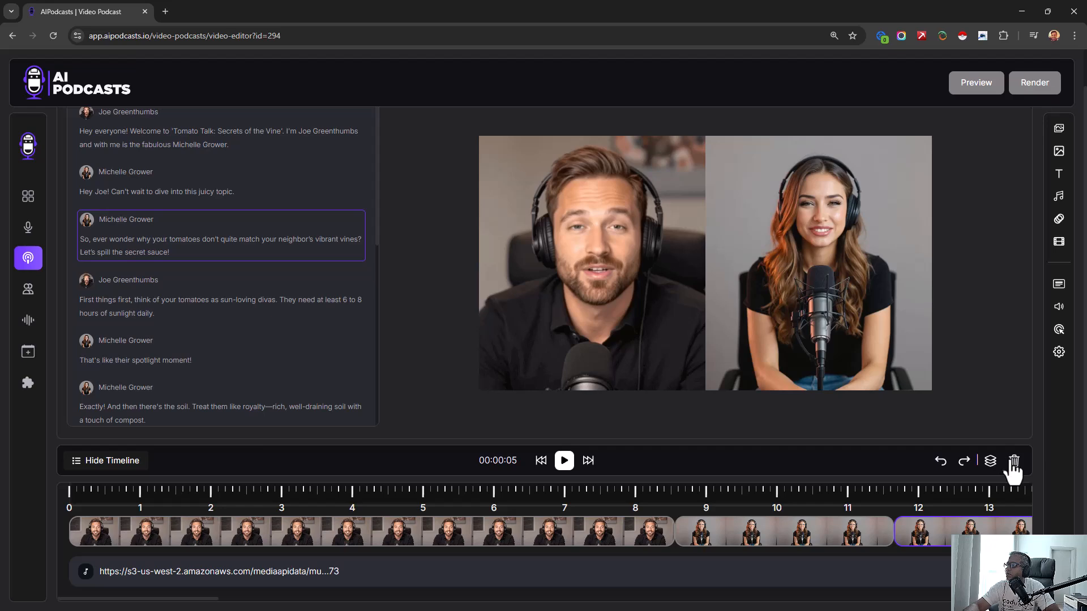
# - Hide the timeline to enlarge the workspace, and briefly replay the podcast video
pyautogui.click(95, 468)
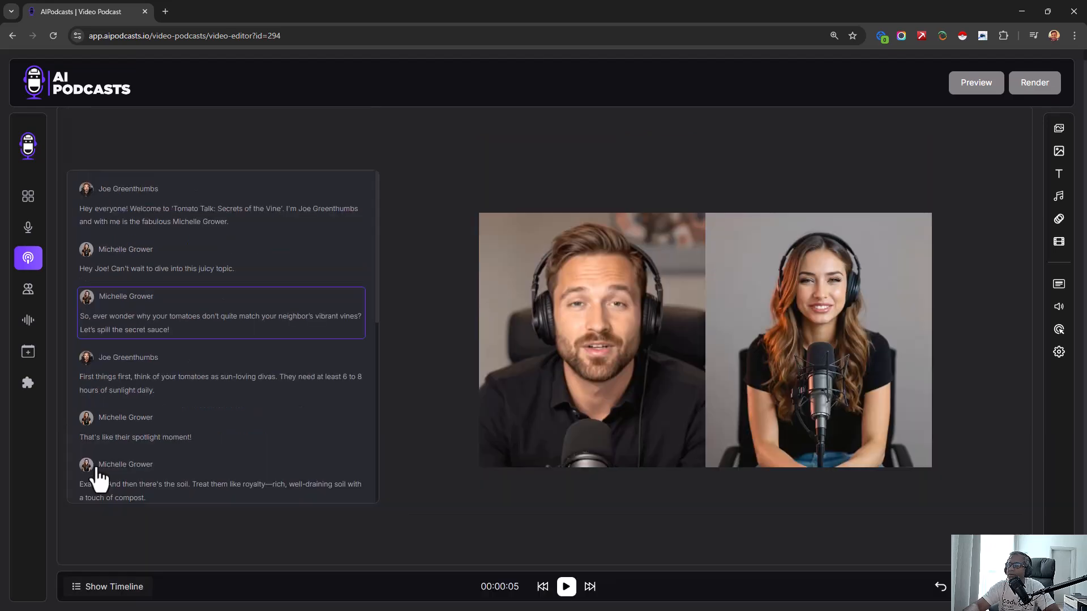
pyautogui.scroll(-2, 363, 470)
pyautogui.scroll(2, 352, 478)
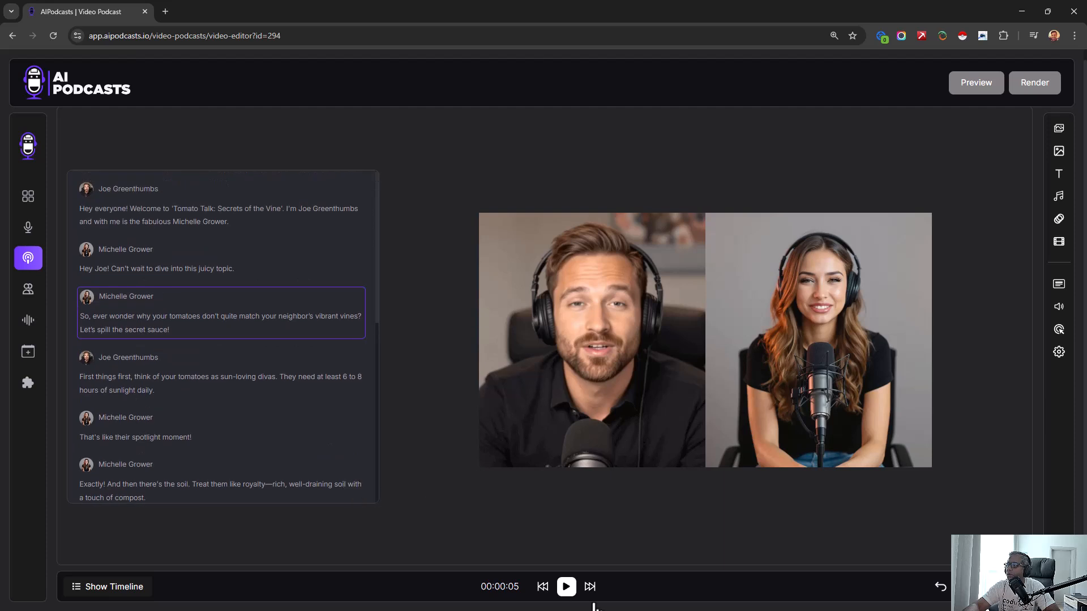
pyautogui.click(565, 587)
pyautogui.click(566, 588)
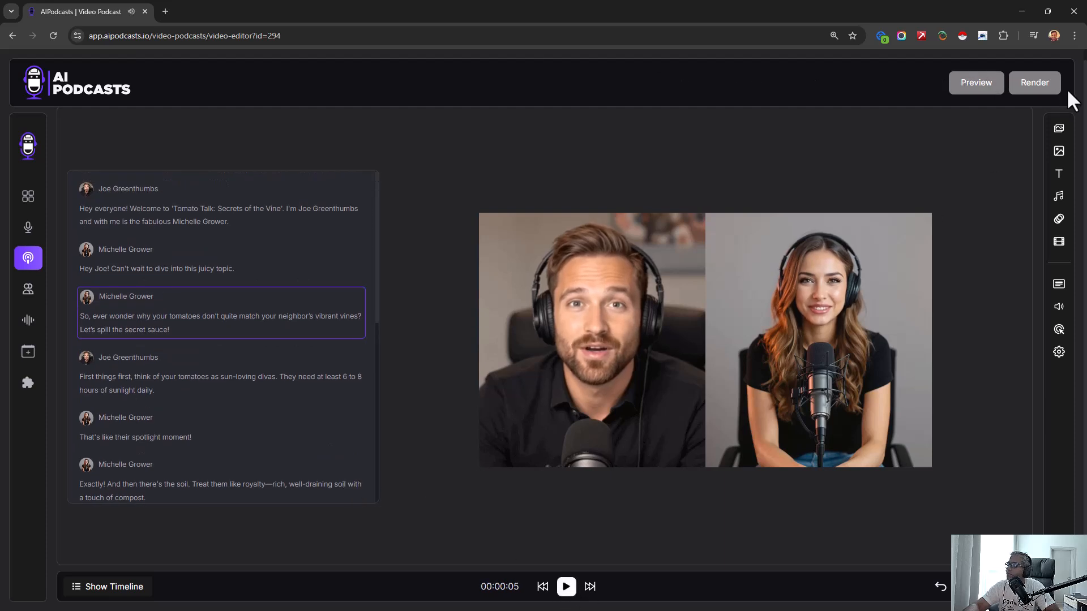
# - View the media options for adding images, videos, uploads and AI images
pyautogui.click(1060, 152)
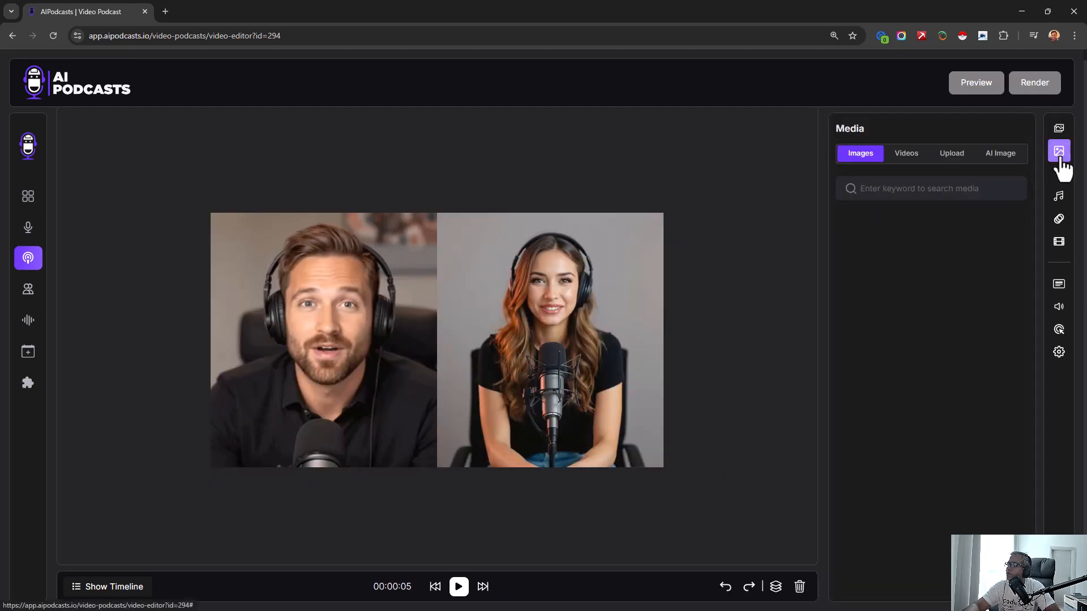
pyautogui.click(1061, 158)
pyautogui.click(1058, 157)
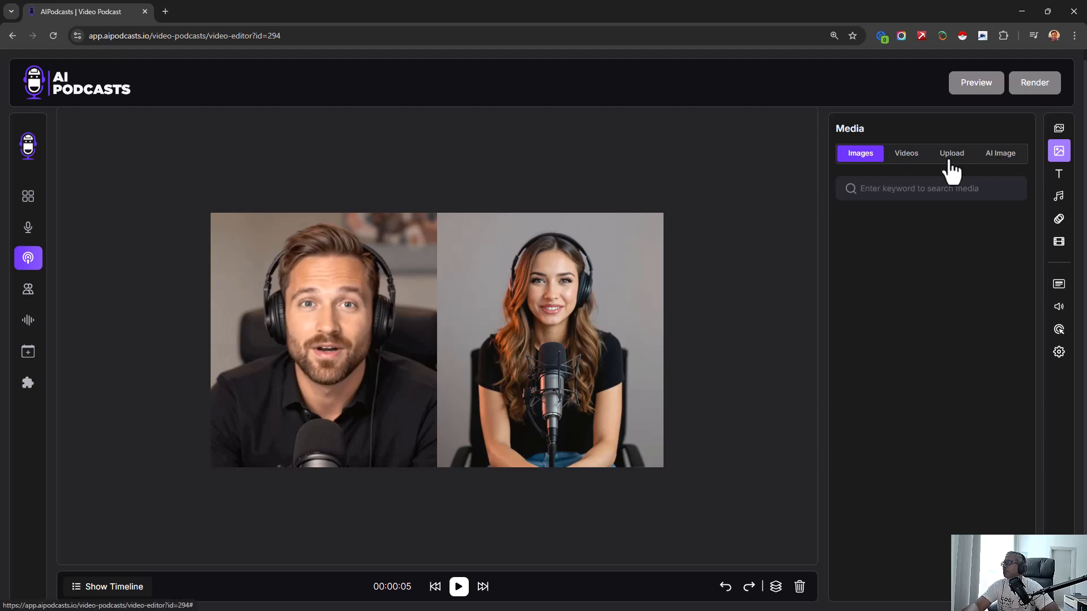
# - Add two text layers to the video and separate them by moving one to the lower part of the frame
pyautogui.click(1059, 175)
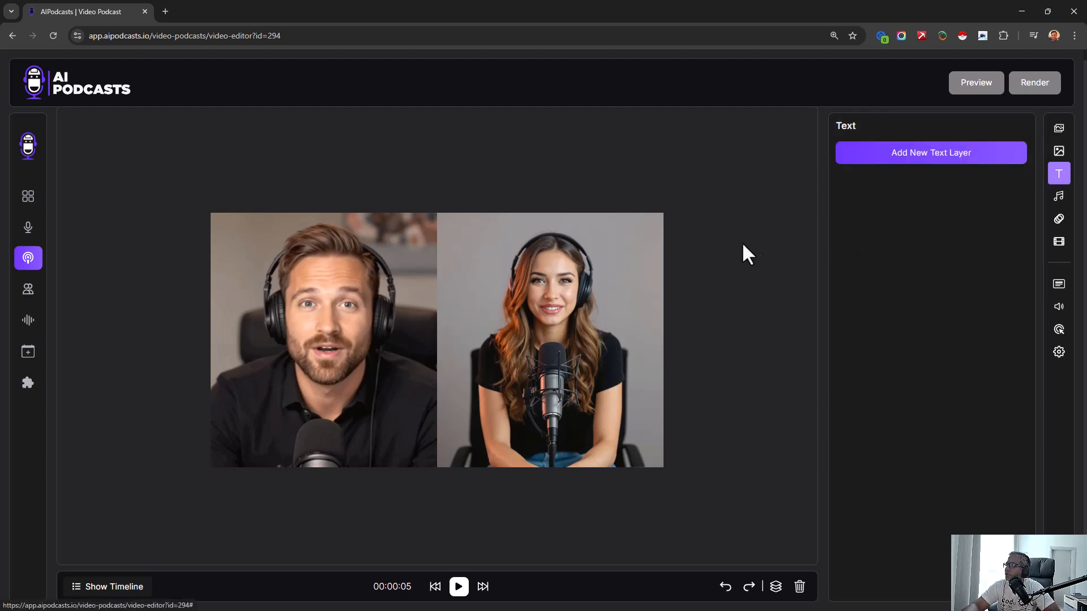
pyautogui.click(954, 150)
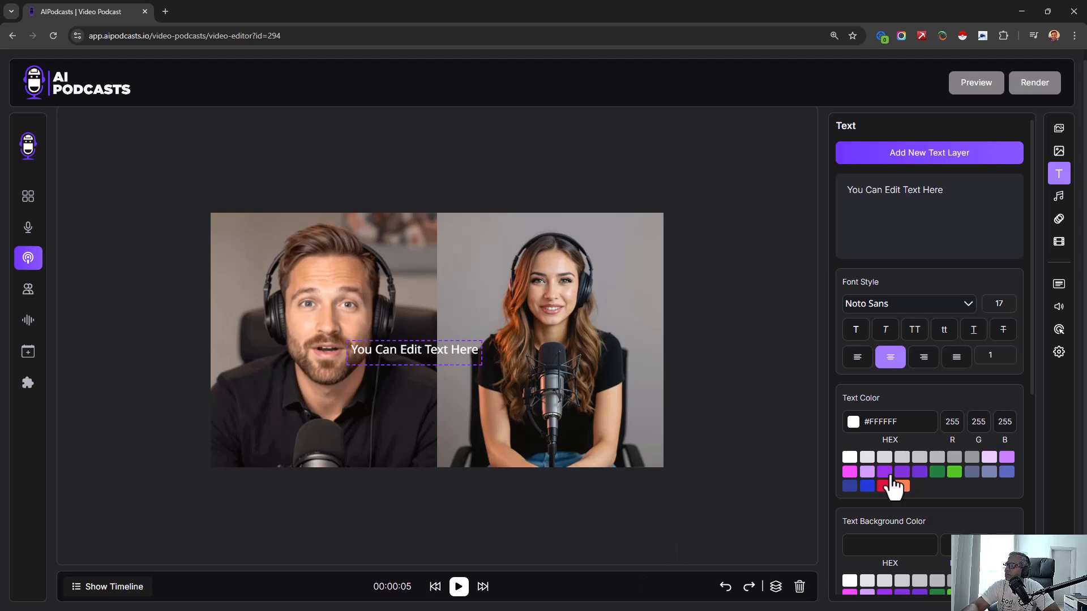
pyautogui.click(903, 237)
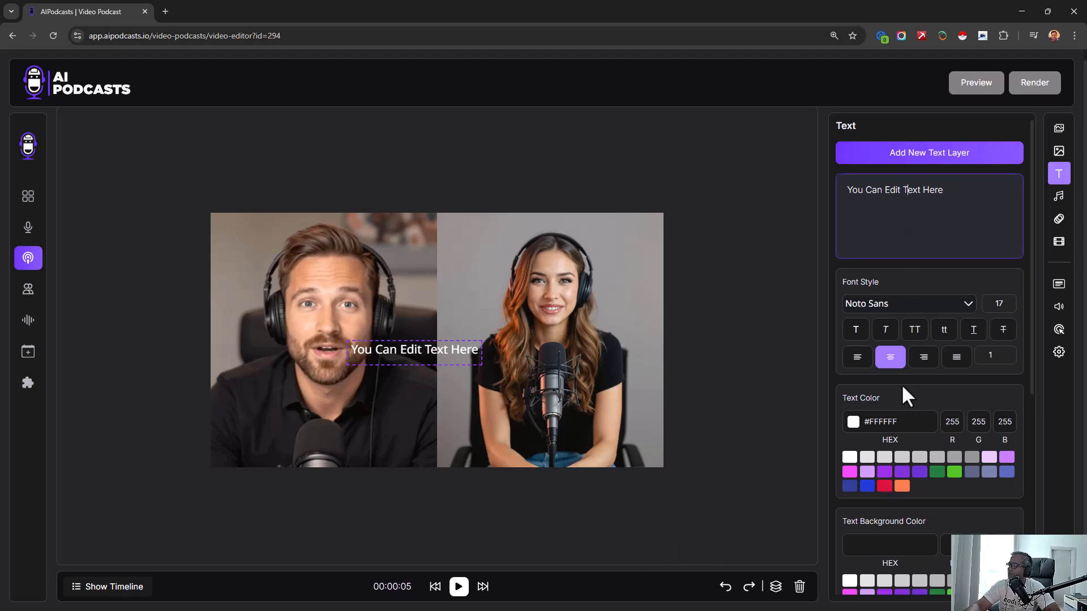
pyautogui.click(957, 156)
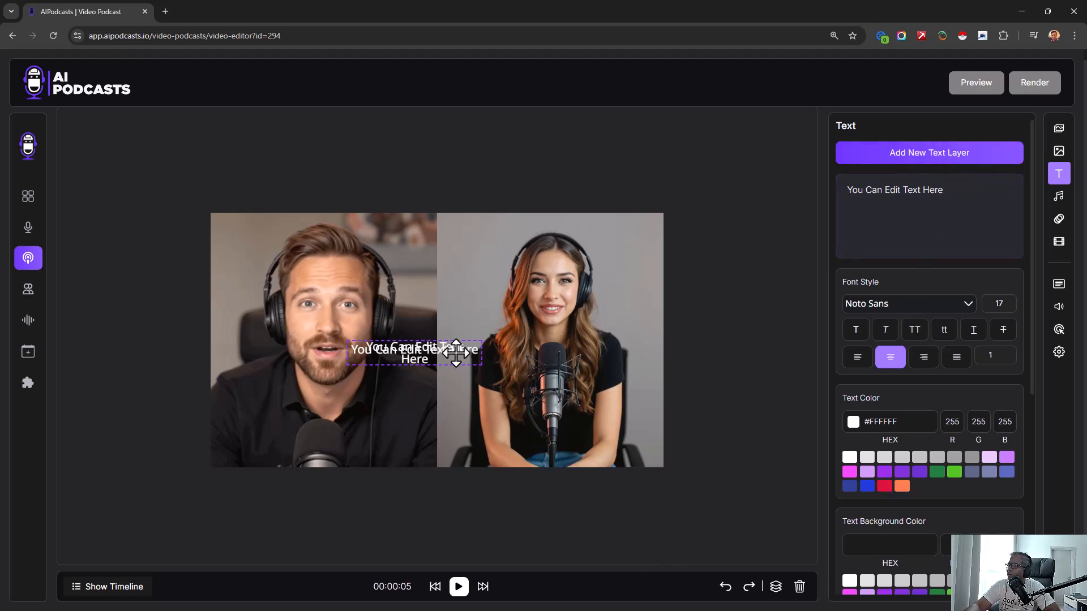
pyautogui.moveTo(457, 352); pyautogui.dragTo(528, 425)
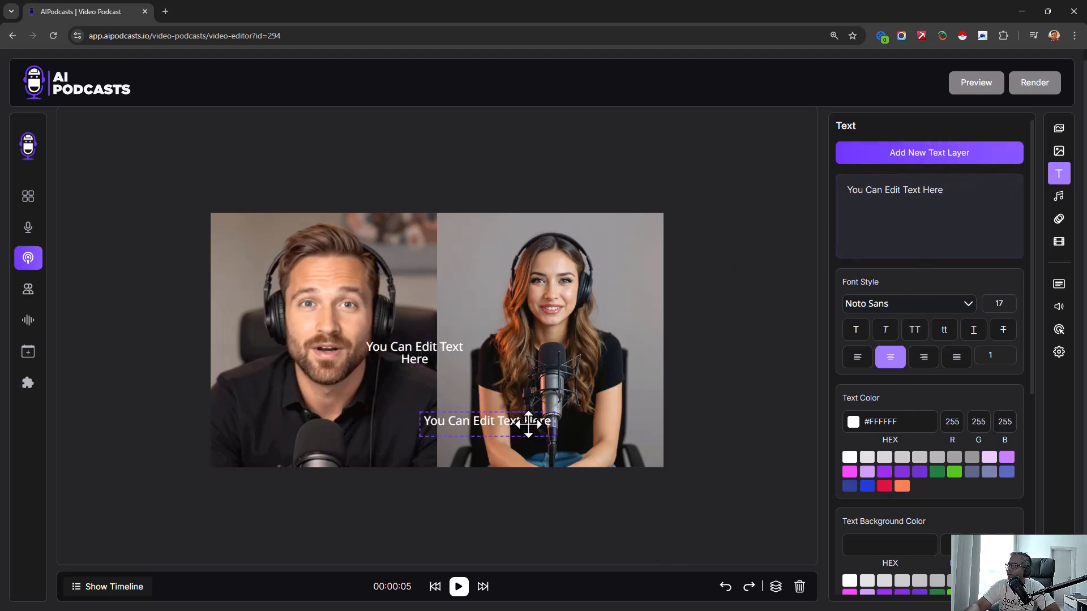
# - Place one of the text layers at the lower edge of the frame over the female speaker
pyautogui.click(444, 362)
pyautogui.rightClick(427, 355)
pyautogui.click(484, 412)
pyautogui.moveTo(453, 356); pyautogui.dragTo(604, 443)
# - Replace the placeholder text over the female speaker with her full name
pyautogui.tripleClick(927, 221)
pyautogui.write('The Podcast')
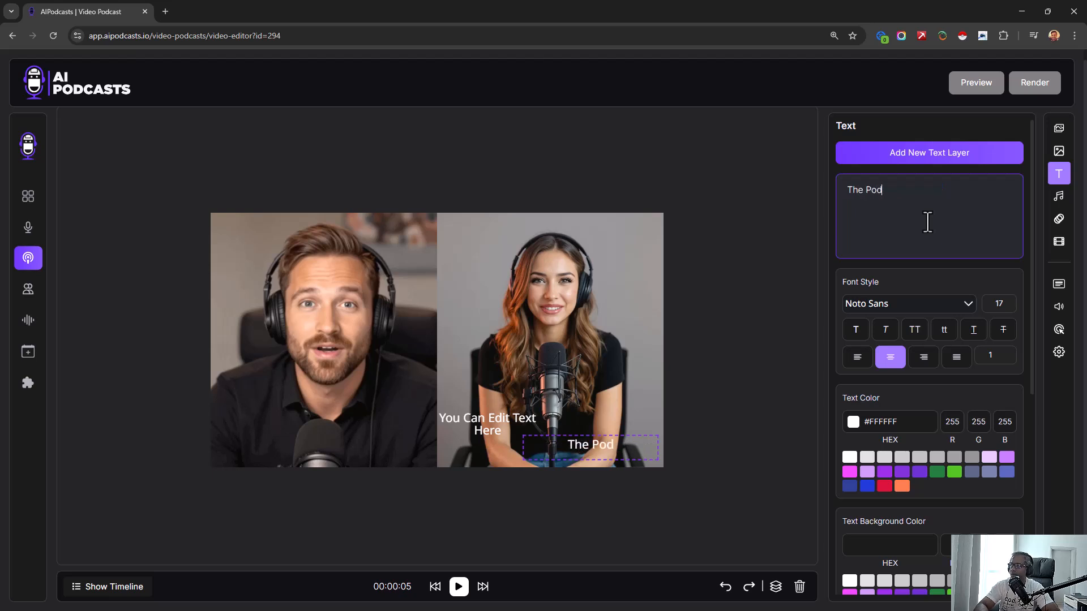
pyautogui.tripleClick(928, 222)
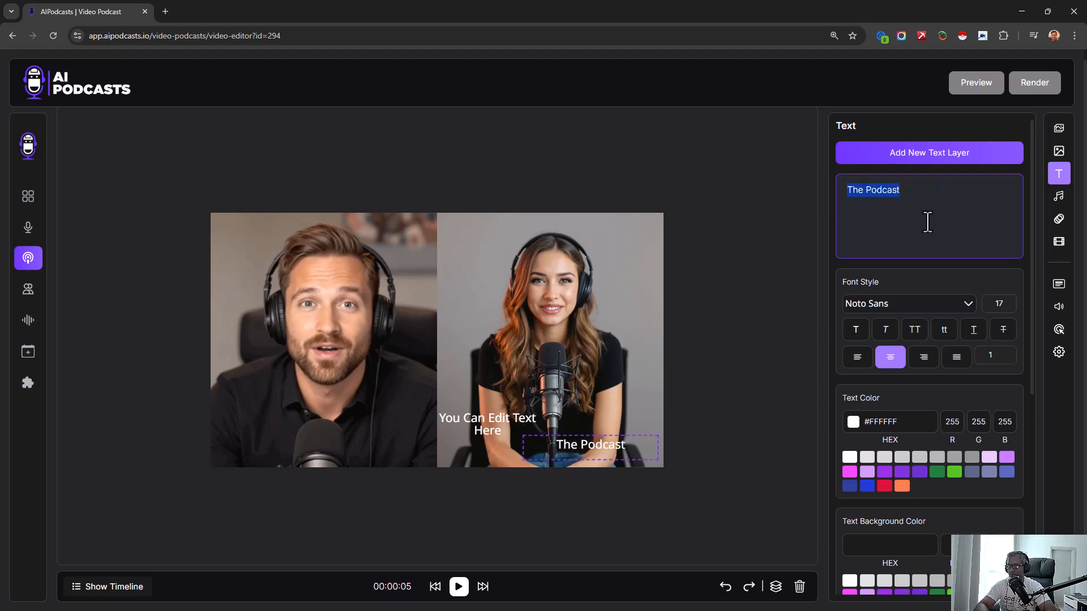
pyautogui.write('Jen Da')
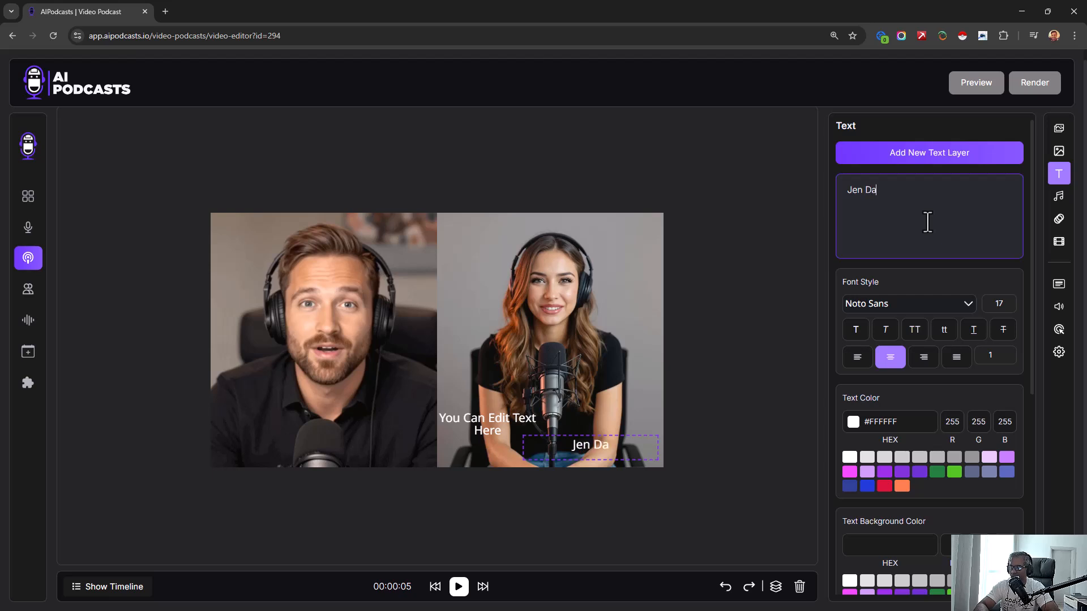
pyautogui.write('lta')
# - Fit the remaining placeholder text on one line and place it near the lower edge over the male speaker
pyautogui.moveTo(453, 452); pyautogui.dragTo(564, 397)
pyautogui.click(499, 428)
pyautogui.click(476, 443)
pyautogui.moveTo(477, 439); pyautogui.dragTo(358, 415)
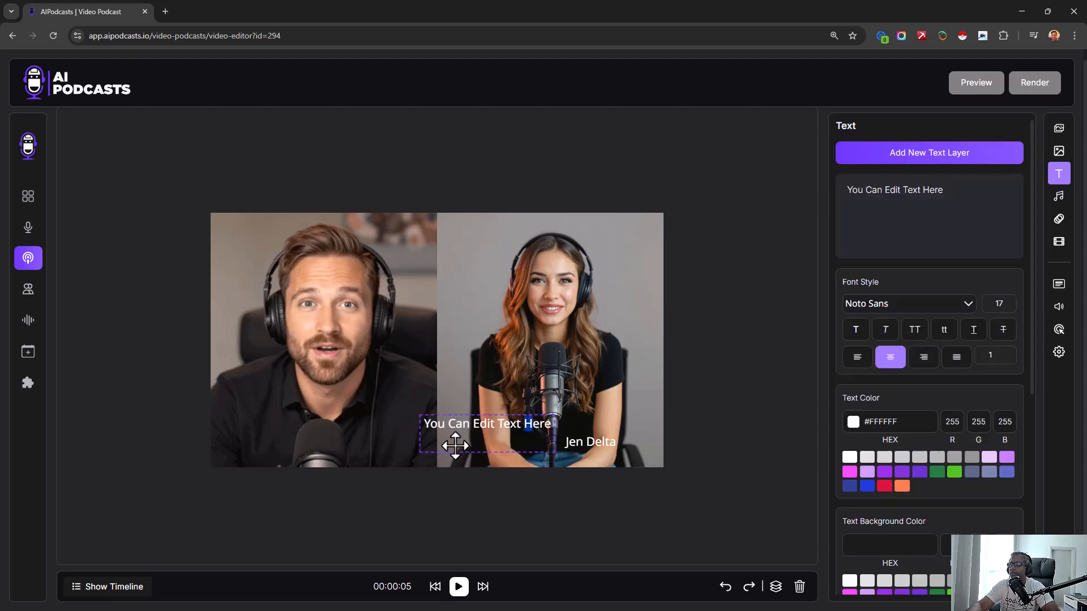
pyautogui.moveTo(457, 453); pyautogui.dragTo(462, 432)
pyautogui.moveTo(461, 430); pyautogui.dragTo(287, 450)
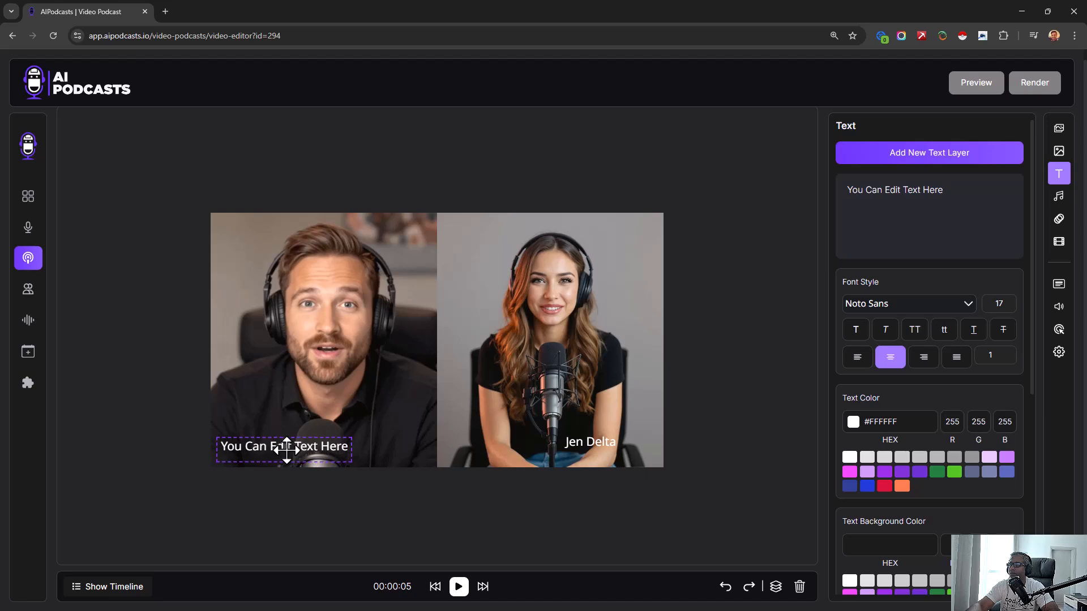
# - Replace the placeholder text over the male speaker with his full name
pyautogui.click(967, 228)
pyautogui.hotkey('ctrl', 'a')
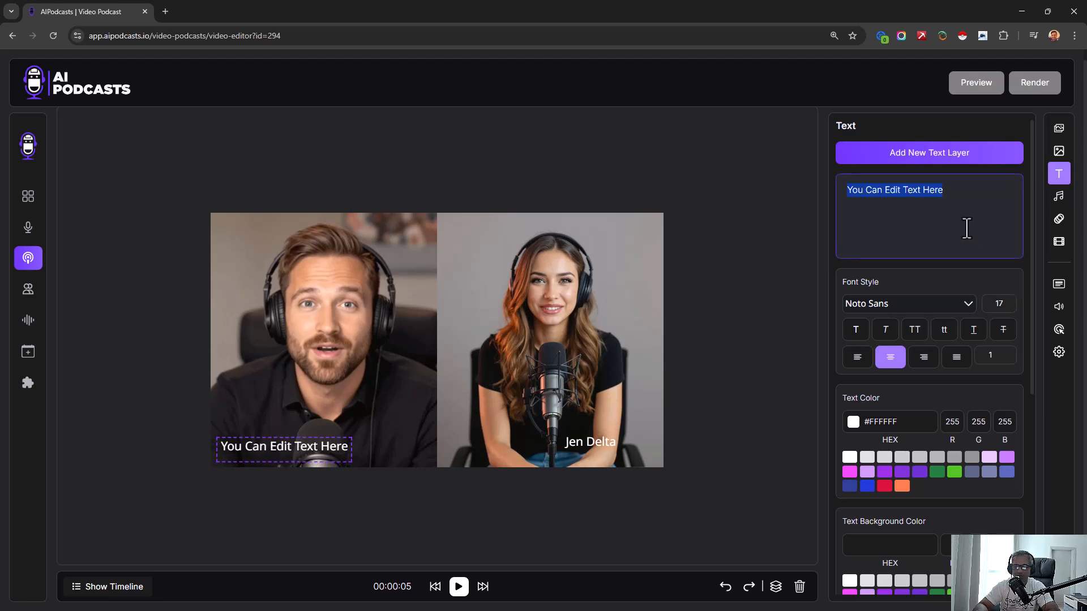
pyautogui.write('Joohn Dalton')
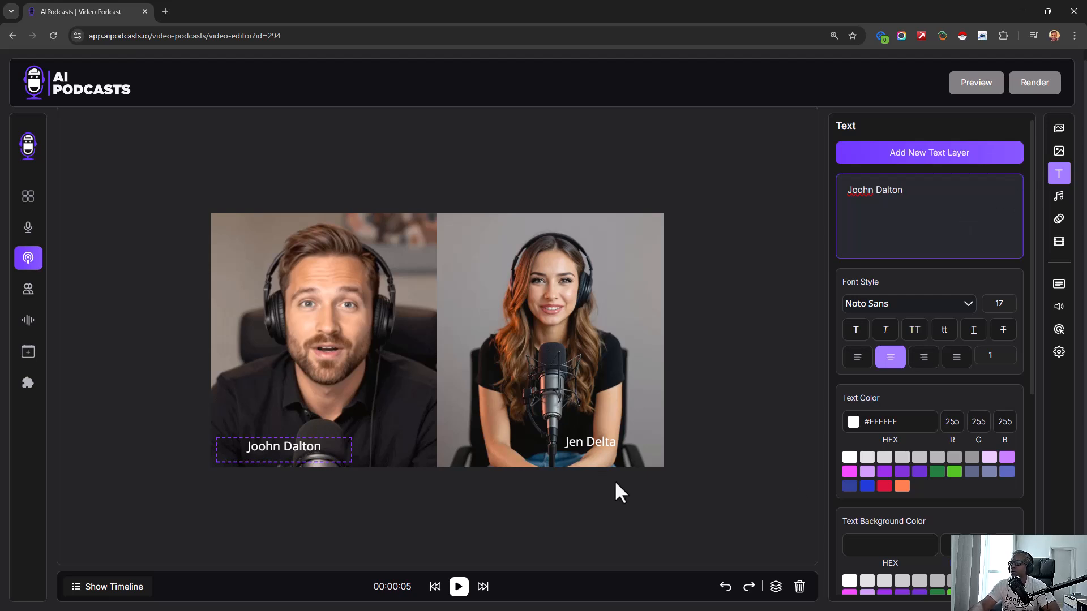
# - Review the editor's options for background audio, credits, captions, volume, call to action, logo and watermark settings, and backgrounds
pyautogui.click(1058, 195)
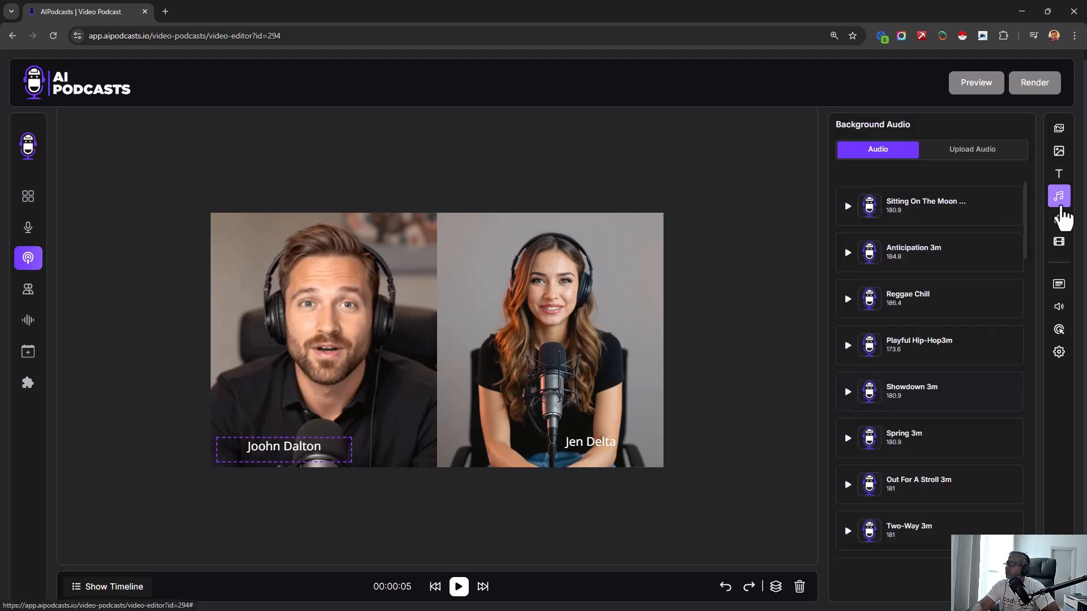
pyautogui.click(1058, 219)
pyautogui.click(1059, 243)
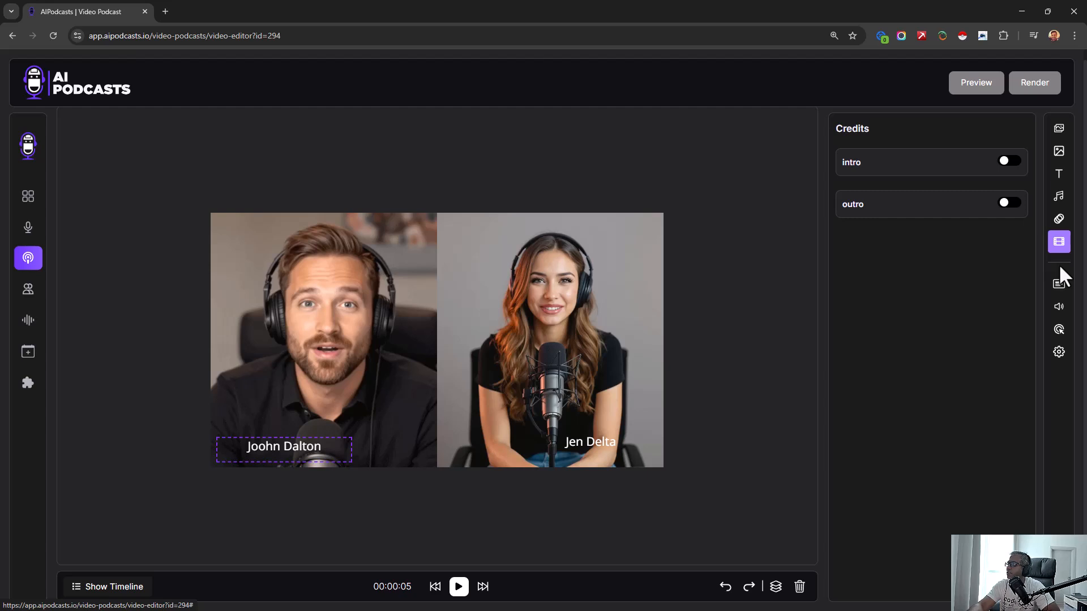
pyautogui.click(1058, 195)
pyautogui.click(1060, 286)
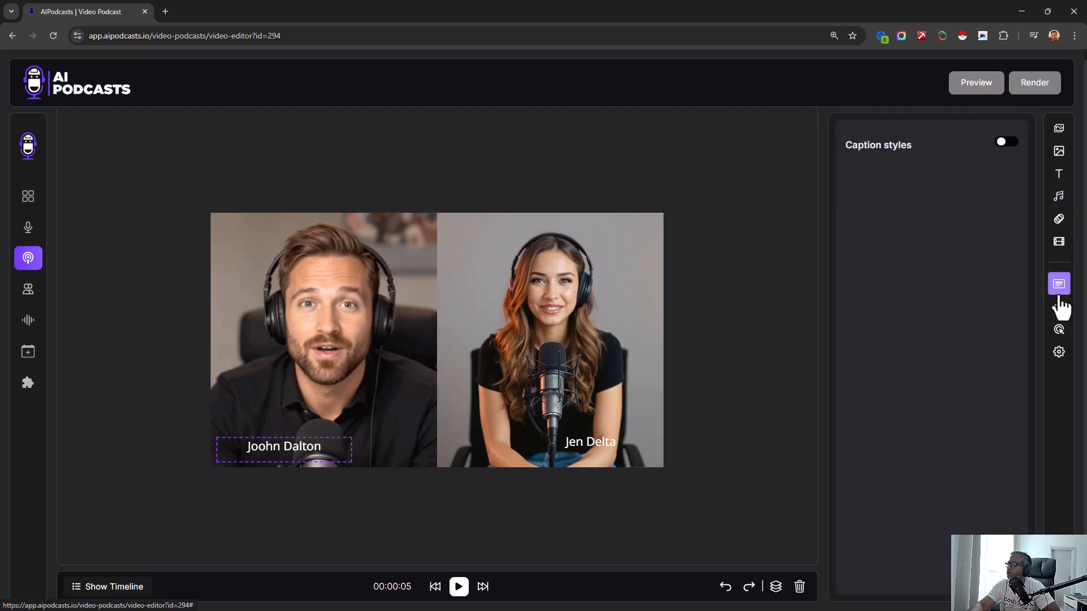
pyautogui.click(1059, 307)
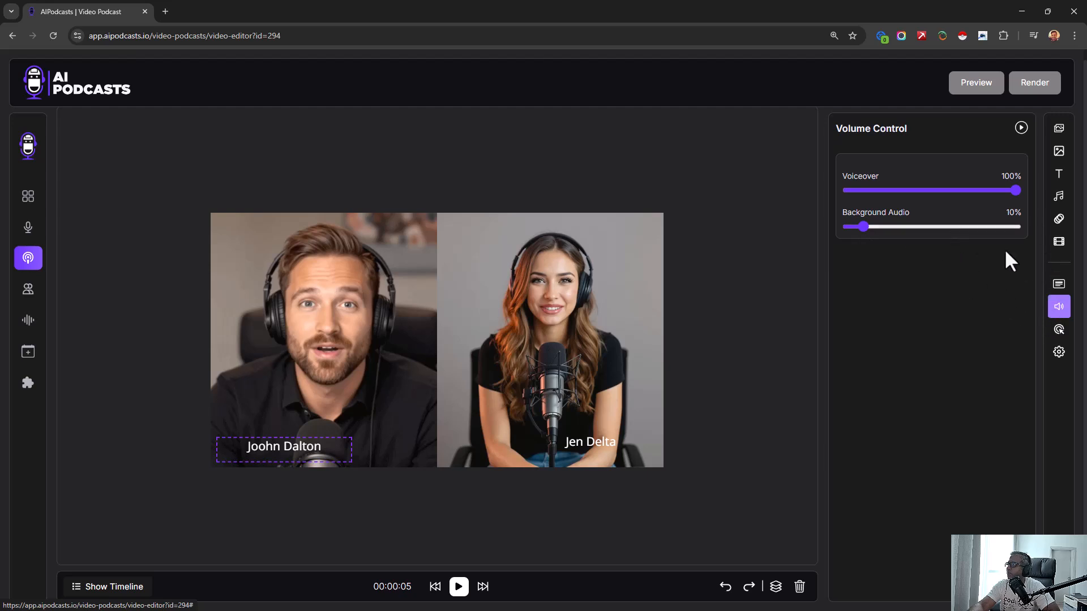
pyautogui.click(1059, 330)
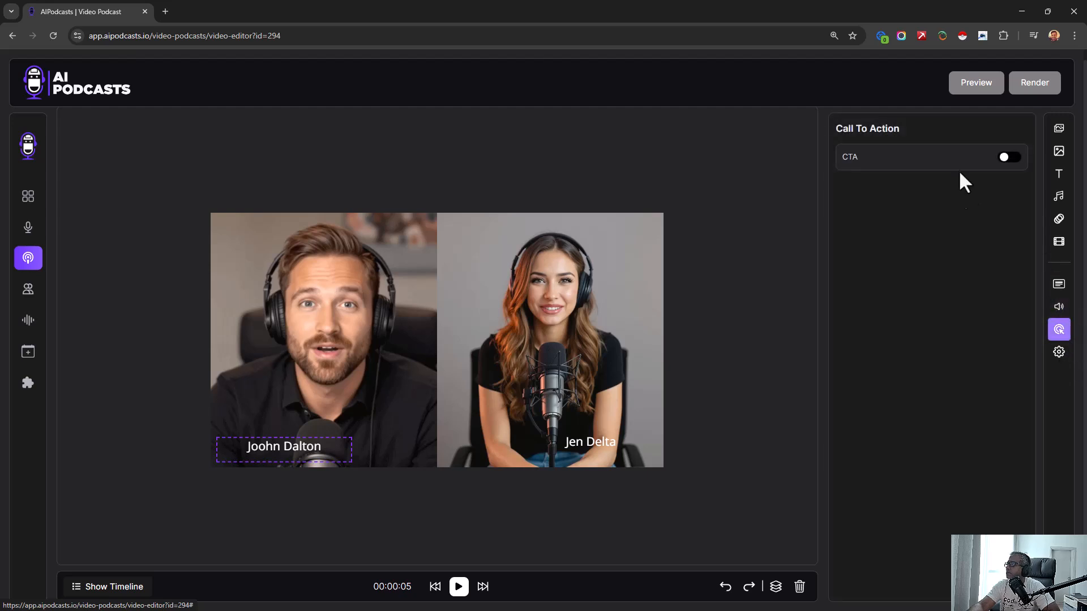
pyautogui.click(1009, 158)
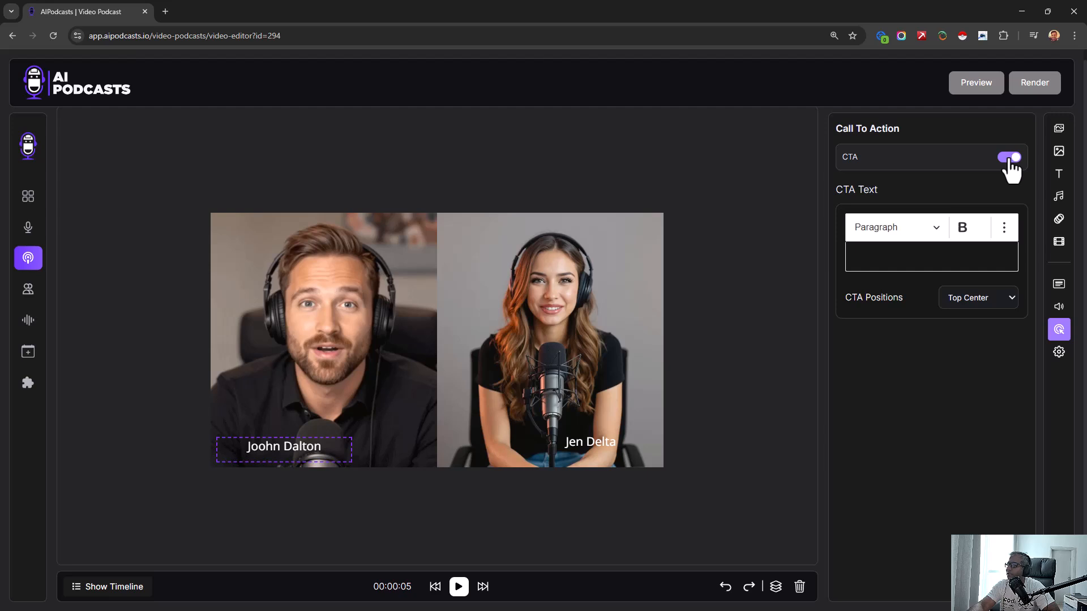
pyautogui.click(1009, 158)
pyautogui.click(1059, 352)
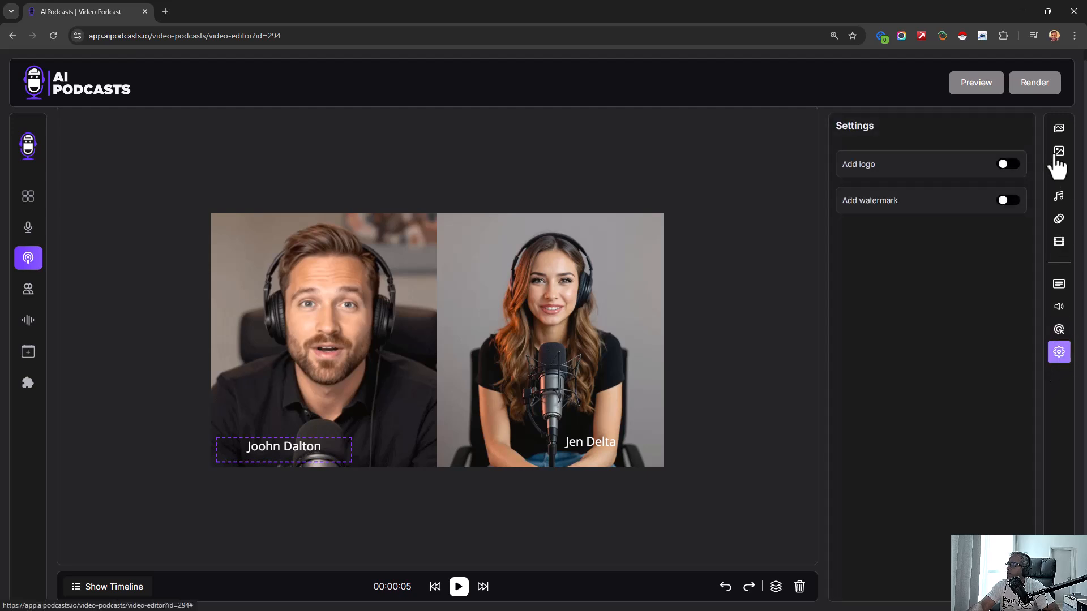
pyautogui.click(1059, 129)
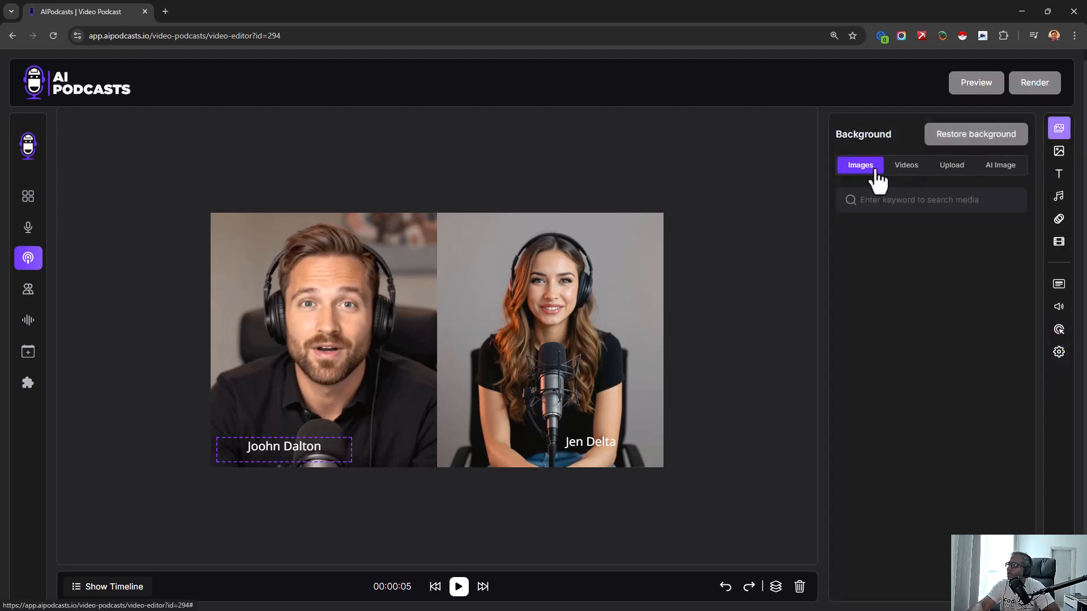
# - Skip forward in the Green Growers video, show the timeline and start playback
pyautogui.click(482, 587)
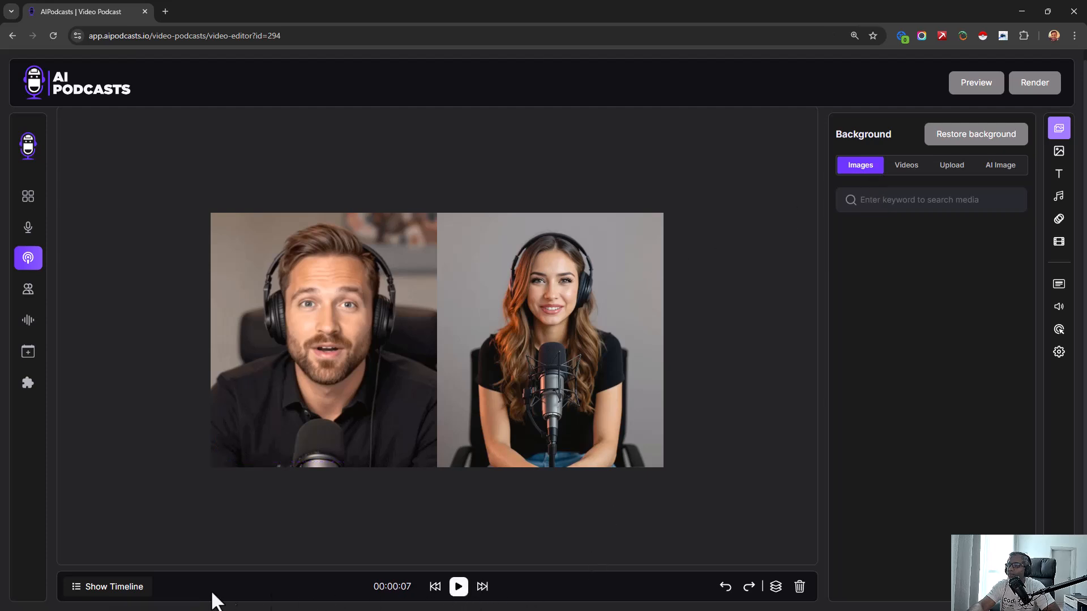
pyautogui.click(110, 587)
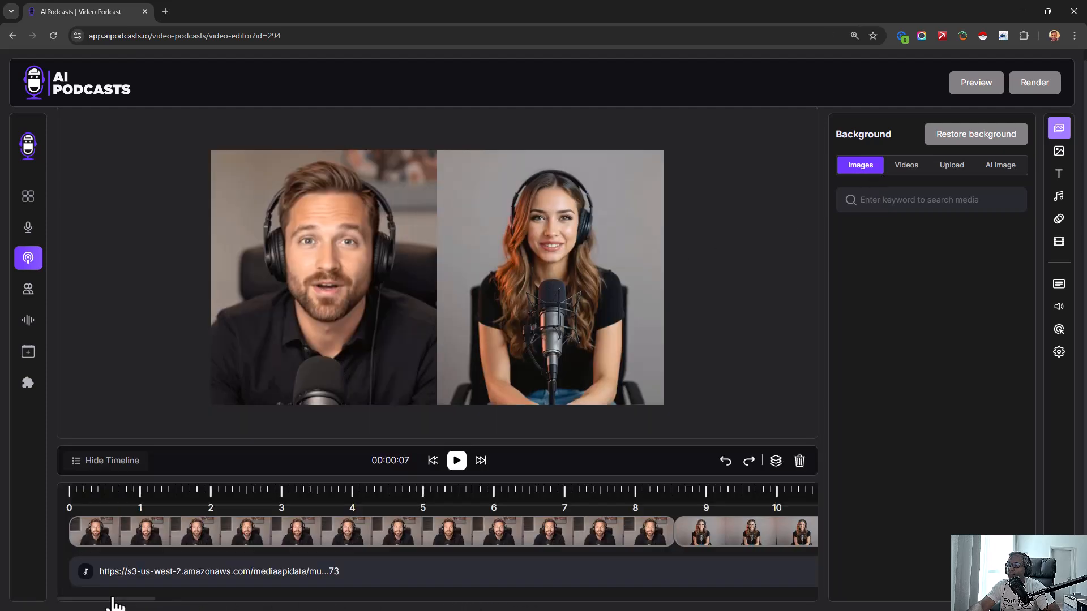
pyautogui.click(457, 461)
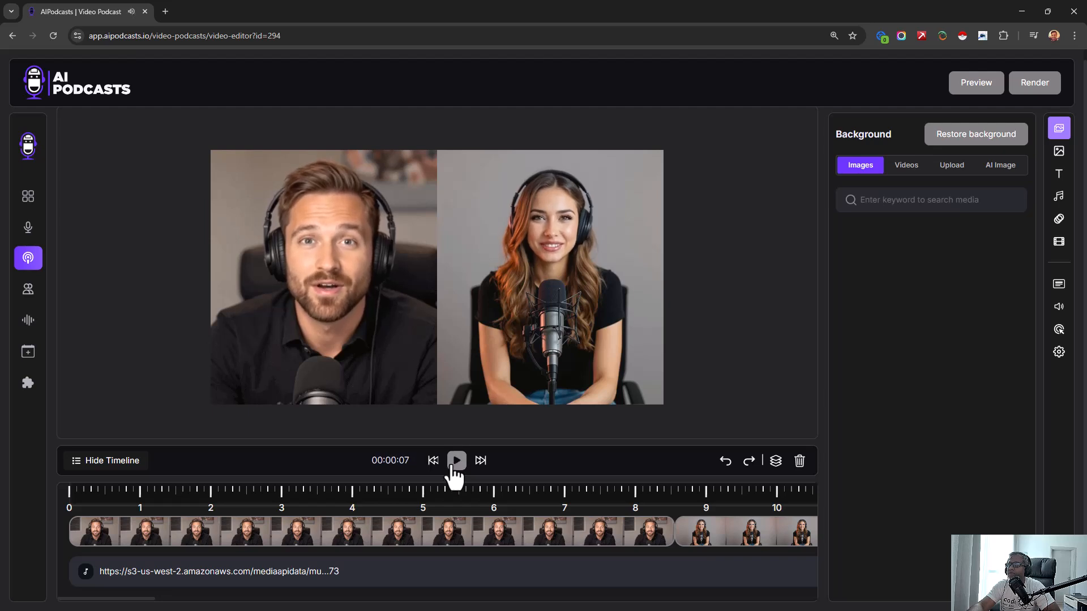
# - Reopen the Green Growers Podcast from the video podcast list for editing and request a preview
pyautogui.click(17, 289)
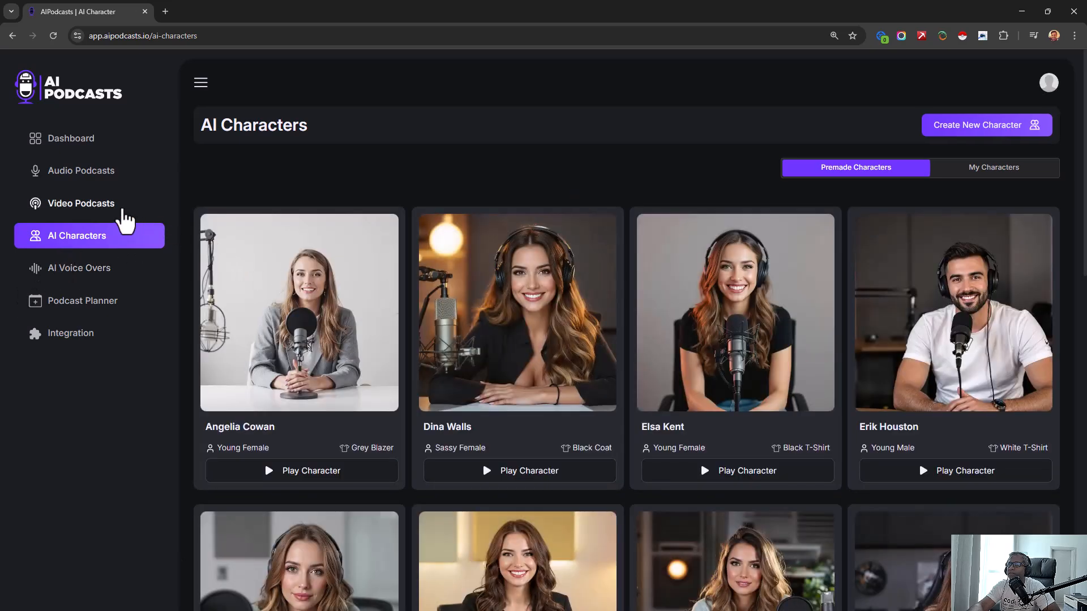
pyautogui.click(123, 209)
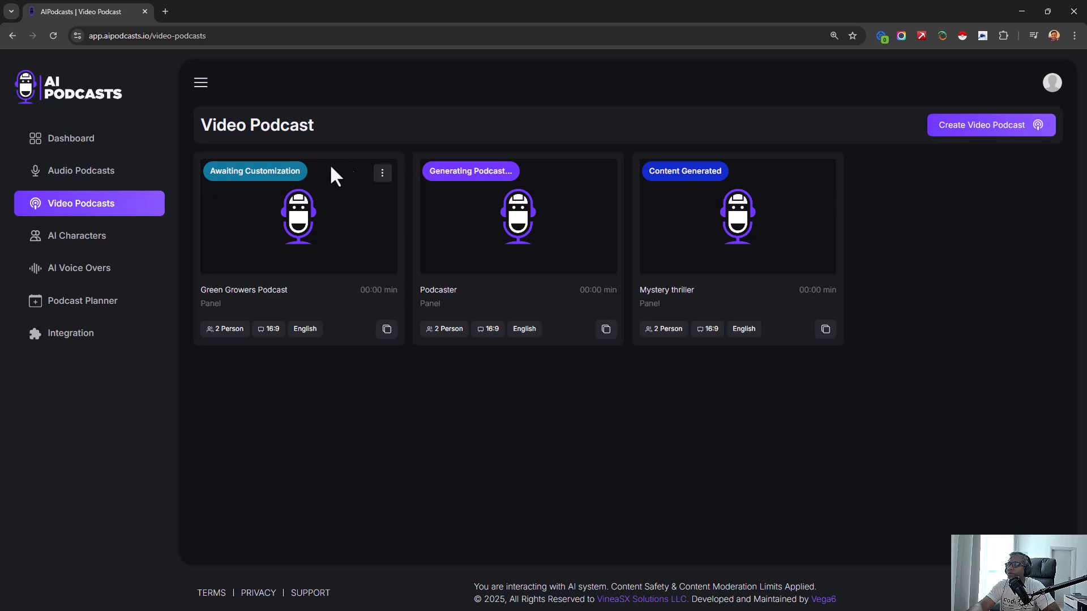
pyautogui.click(382, 173)
pyautogui.click(391, 199)
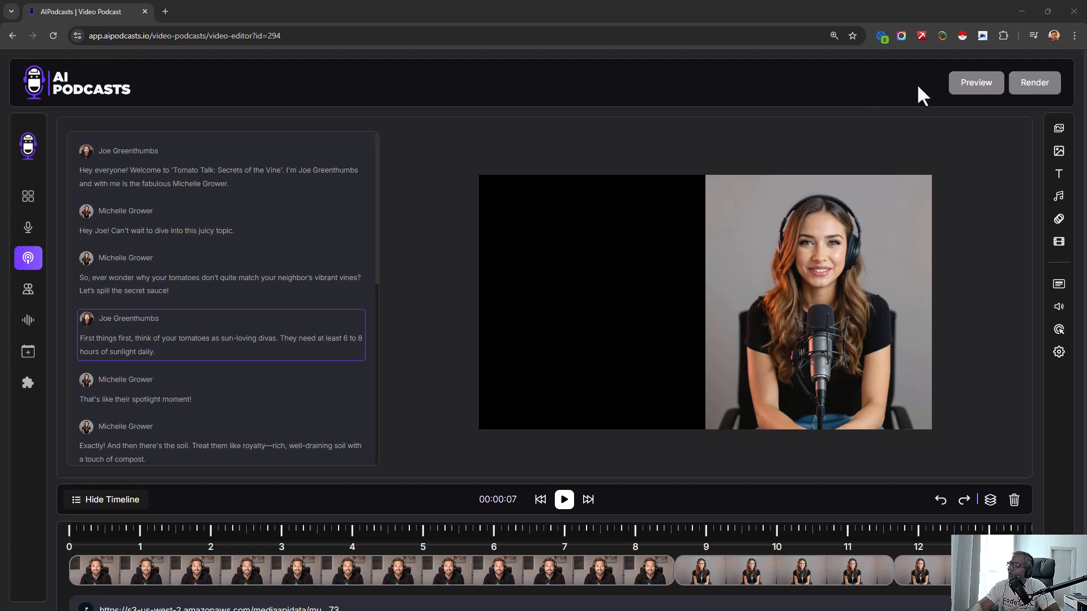
pyautogui.click(990, 77)
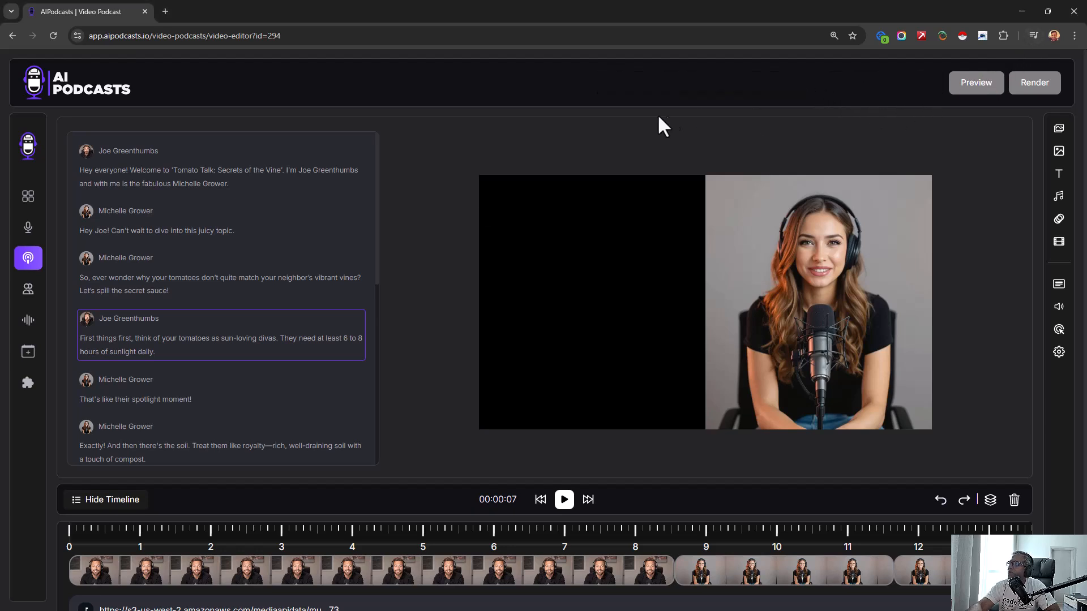
# - Leave the video editor for the audio podcast list and play Green Grower 2nd Episode
pyautogui.click(28, 145)
pyautogui.moveTo(68, 170); pyautogui.dragTo(70, 192)
pyautogui.click(69, 186)
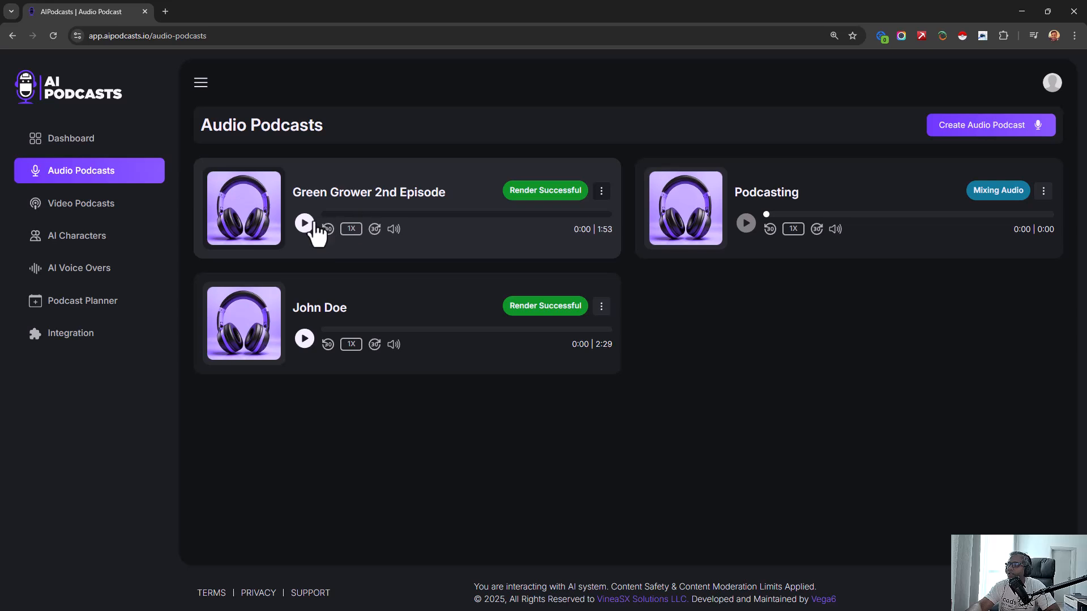
pyautogui.click(304, 225)
# - Download the rendered Green Grower 2nd Episode audio podcast
pyautogui.click(601, 191)
pyautogui.click(638, 261)
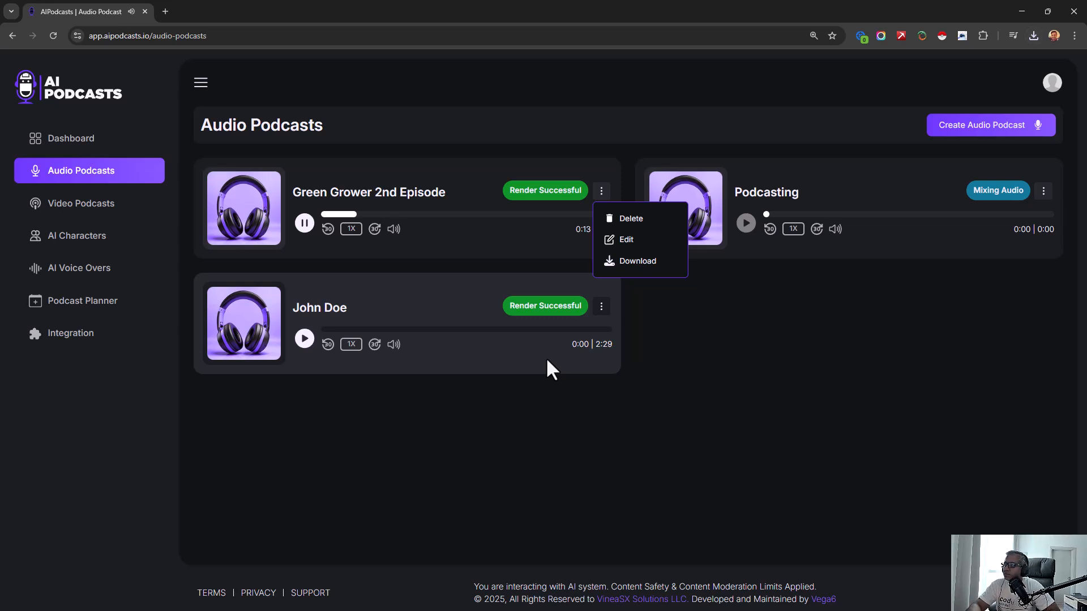
pyautogui.click(747, 390)
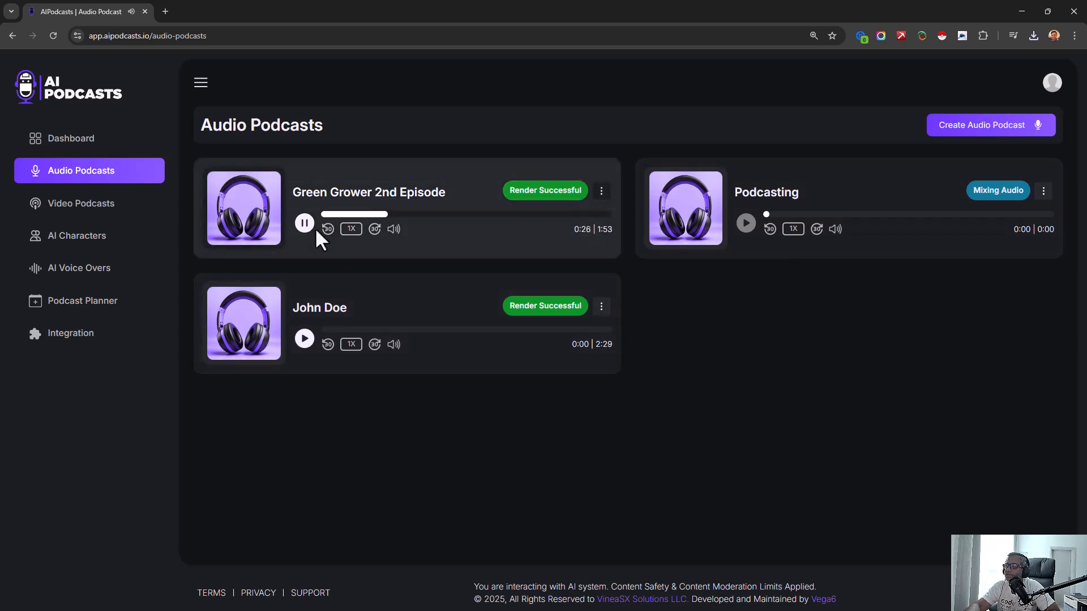
# - Try out the playback speed options on Green Grower 2nd Episode
pyautogui.click(351, 229)
pyautogui.click(354, 229)
pyautogui.tripleClick(359, 229)
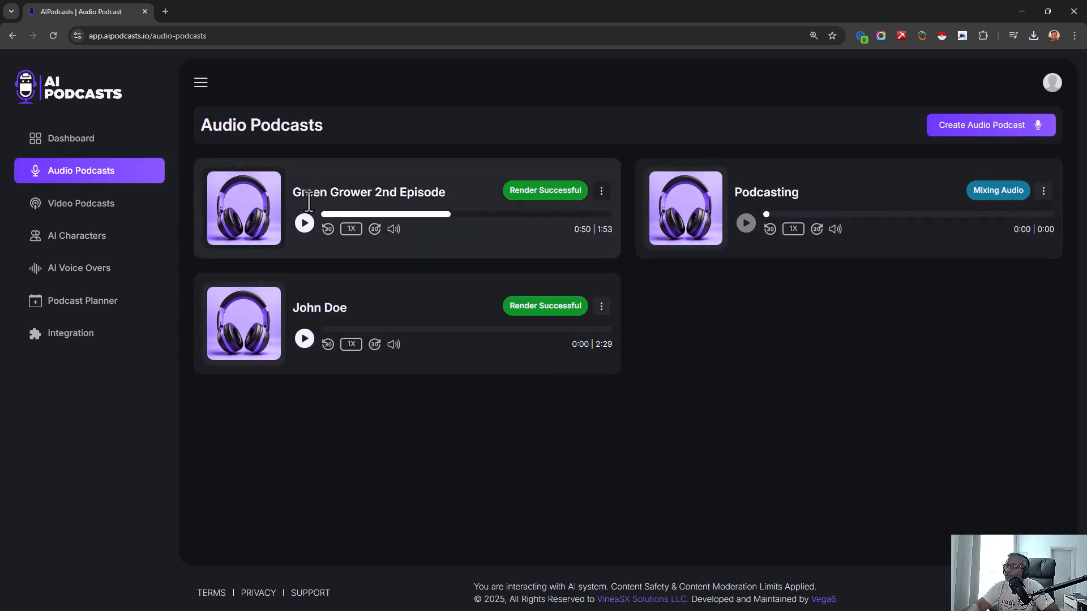
# - Check the video podcast list, return to the audio podcasts and view the available actions for Green Grower 2nd Episode
pyautogui.click(112, 207)
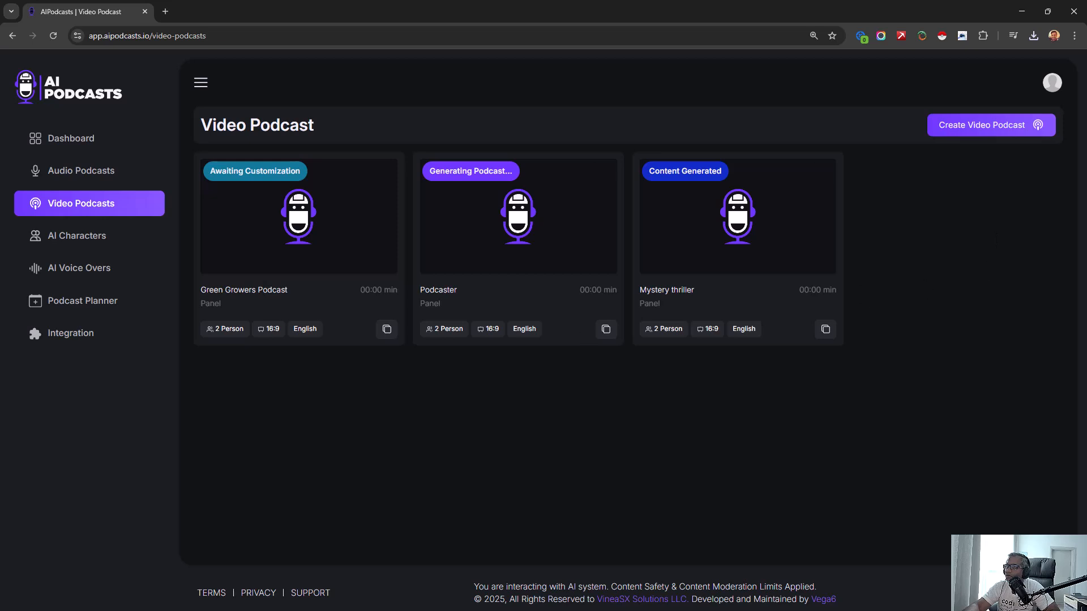
pyautogui.click(124, 175)
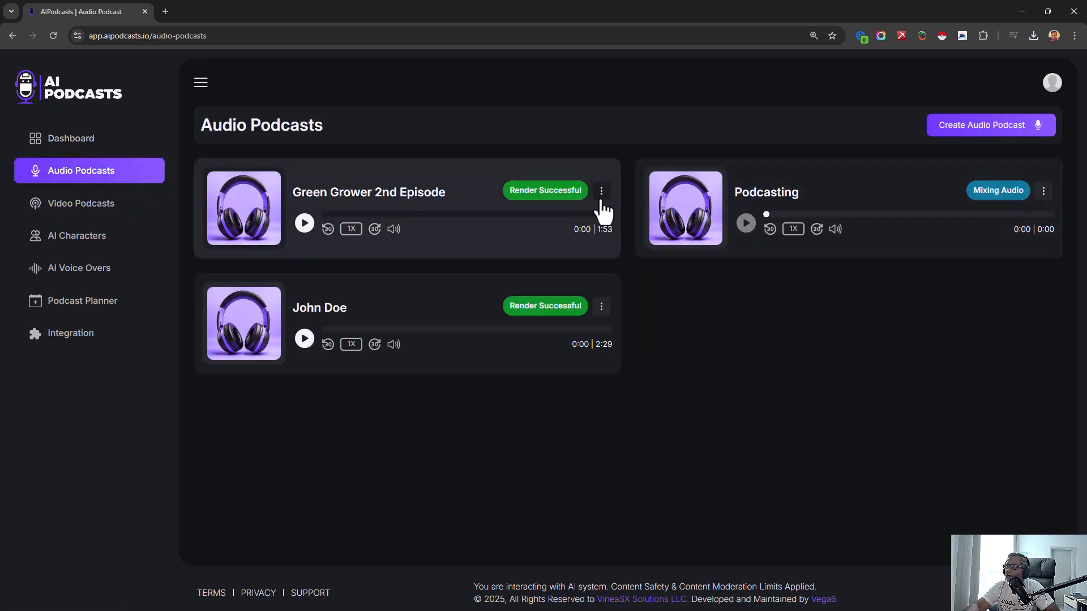
pyautogui.click(600, 198)
pyautogui.click(777, 389)
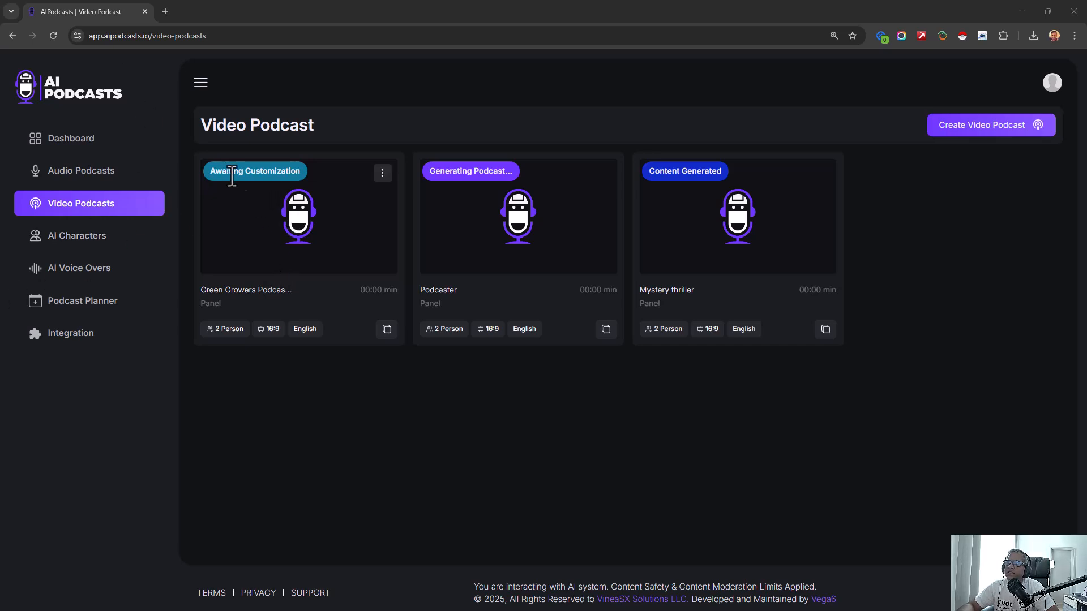
# - Open the Green Growers Podcast in the video editor and review its dialogue script and timeline
pyautogui.rightClick(387, 121)
pyautogui.click(415, 162)
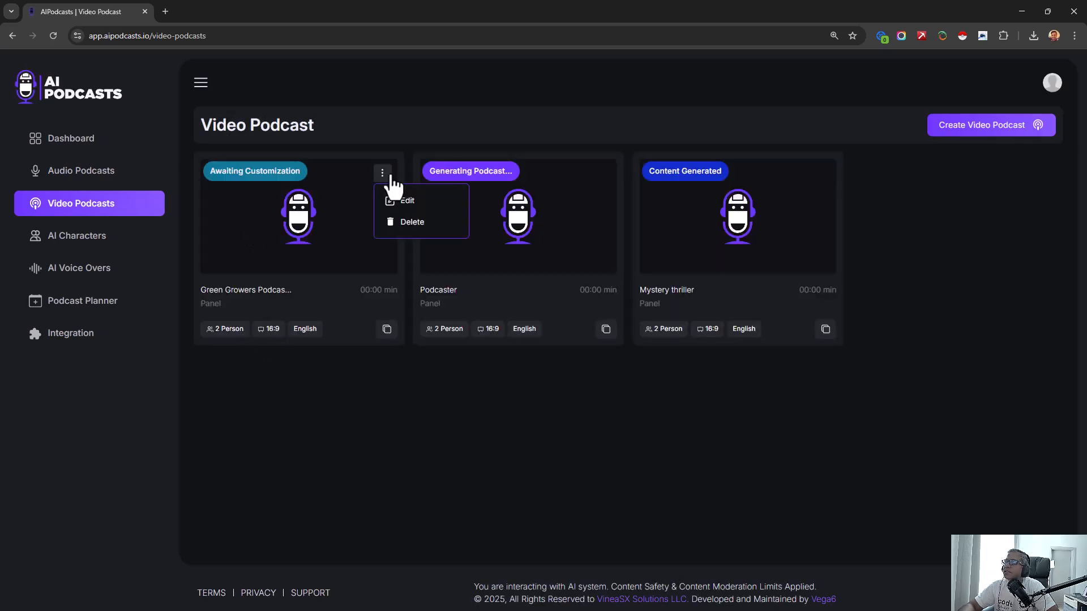
pyautogui.click(397, 206)
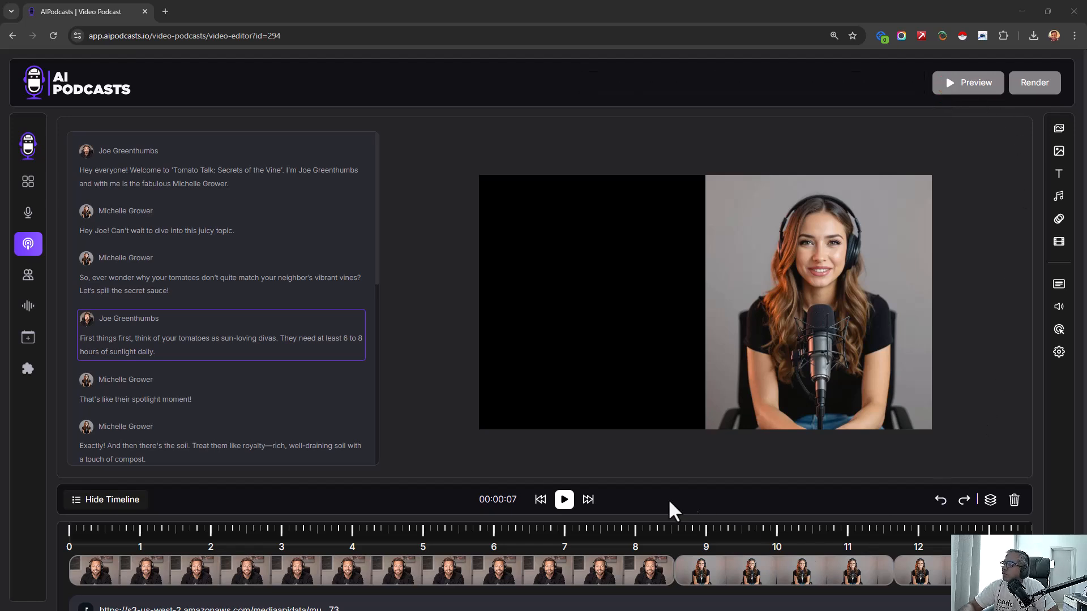
pyautogui.scroll(-1, 687, 508)
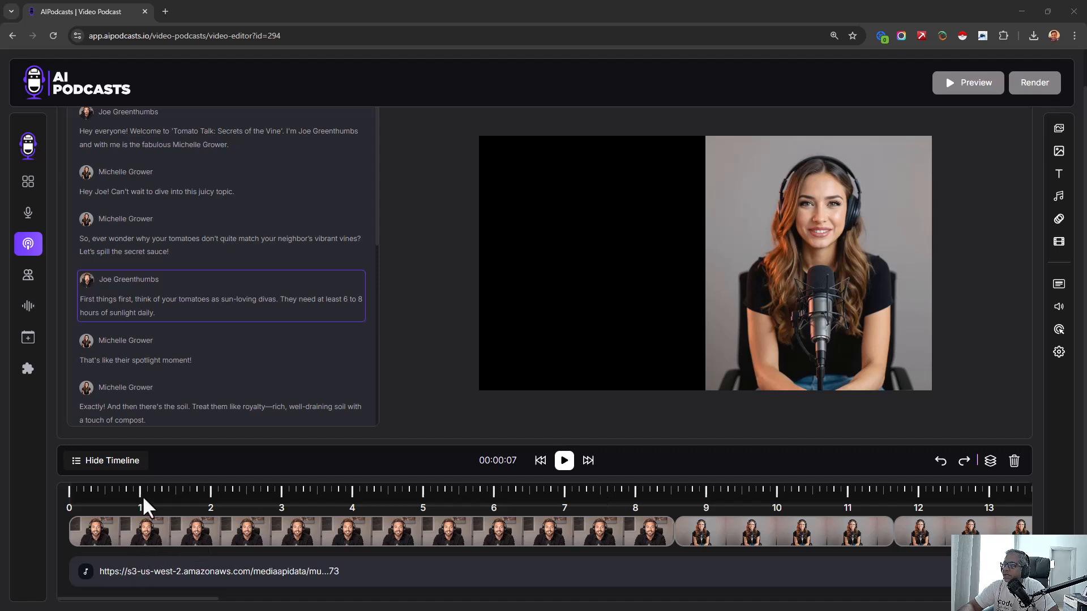
pyautogui.scroll(1, 604, 425)
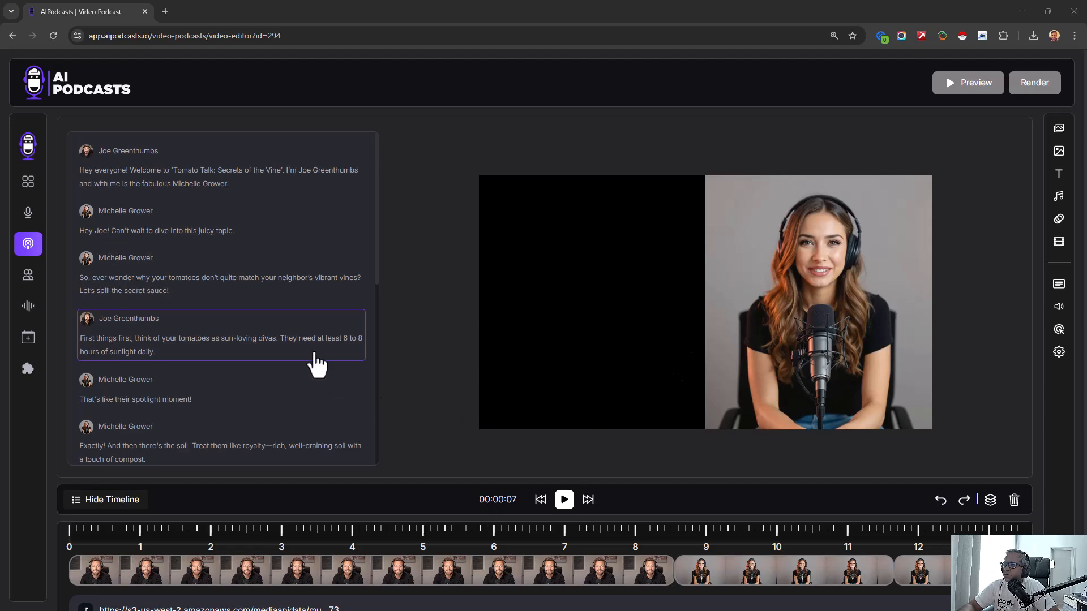
pyautogui.scroll(-5, 298, 373)
pyautogui.scroll(5, 297, 390)
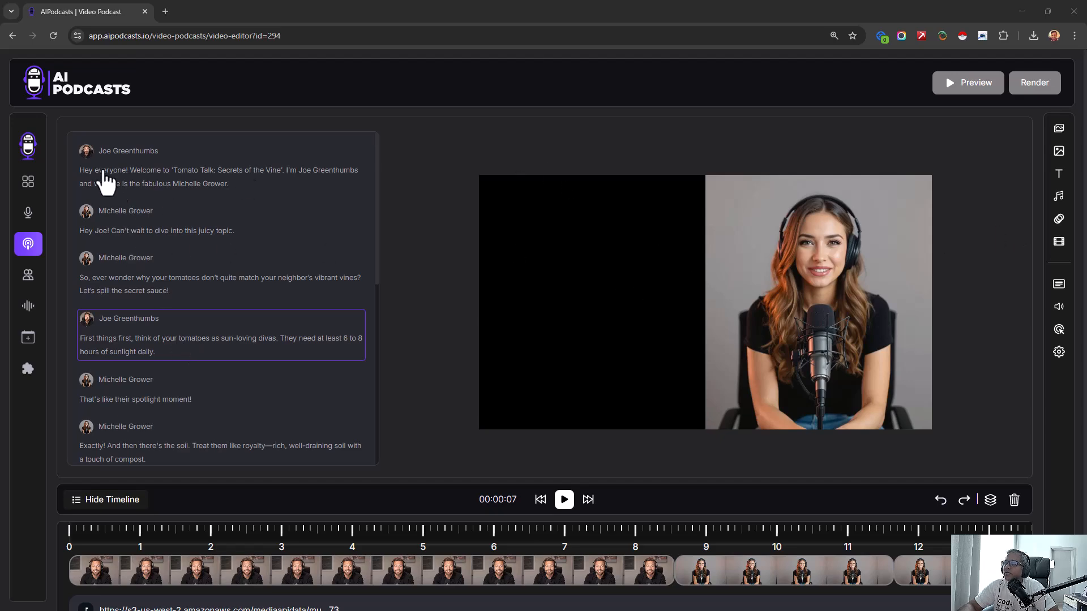
# - Return to the dashboard and try to open teknikforcerewards.in in a new browser tab
pyautogui.click(33, 112)
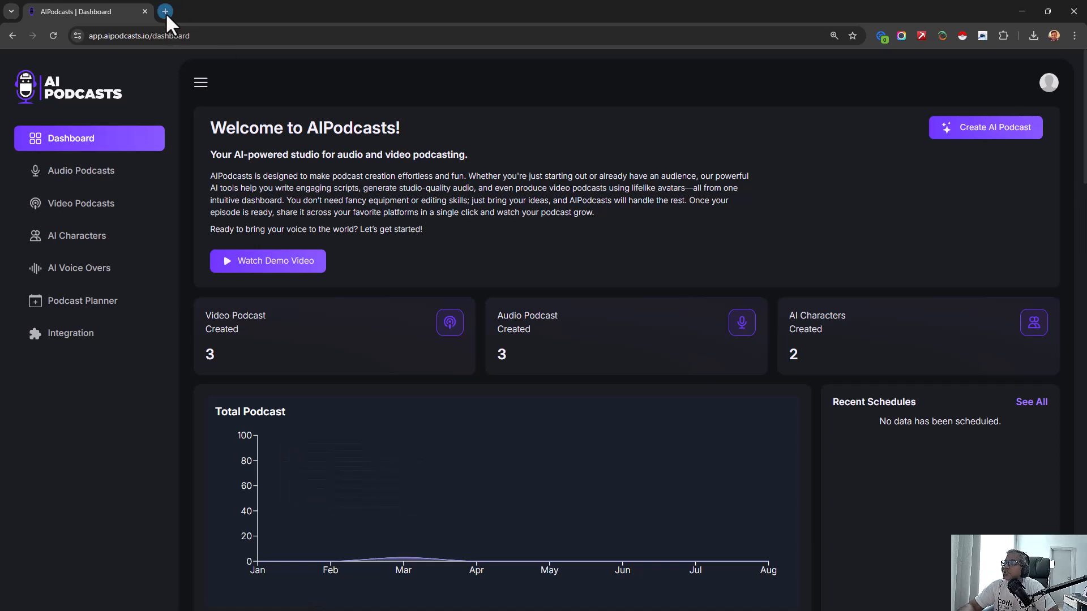
pyautogui.click(165, 12)
pyautogui.write('teknikfor')
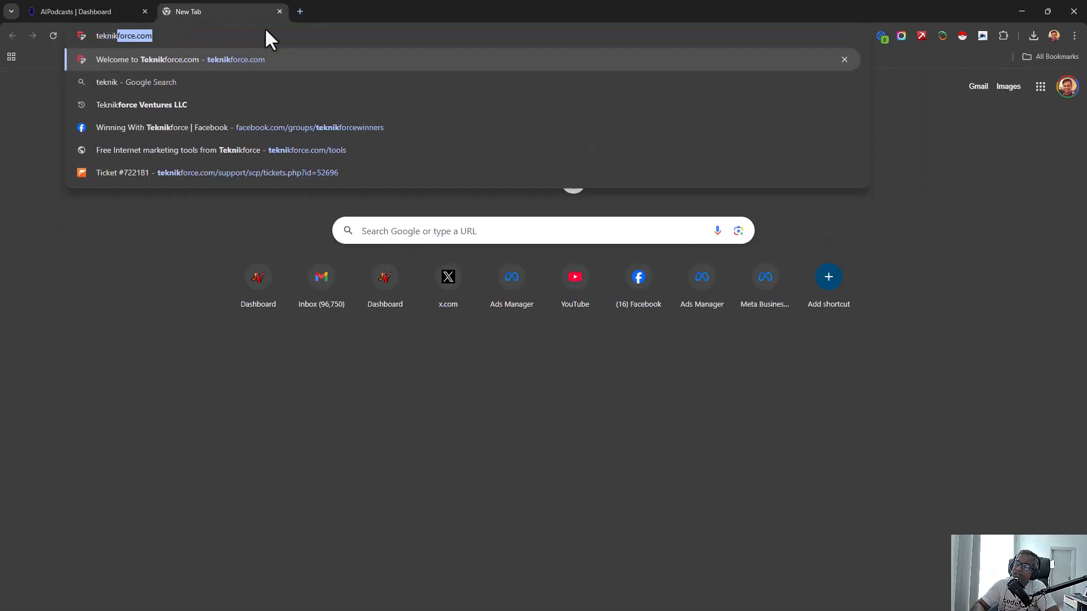
pyautogui.write('cere')
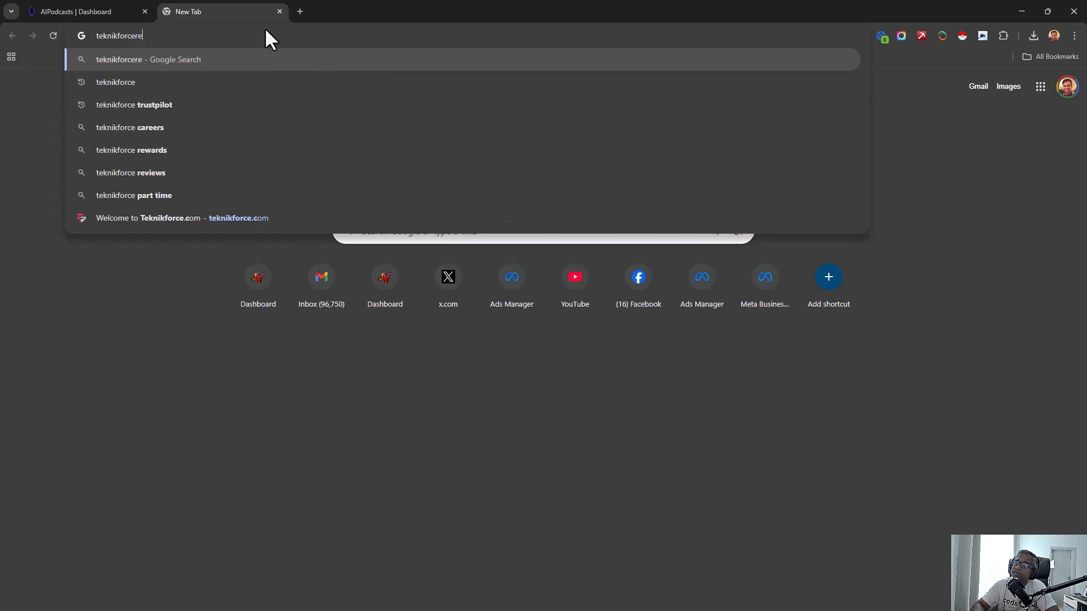
pyautogui.write('wards')
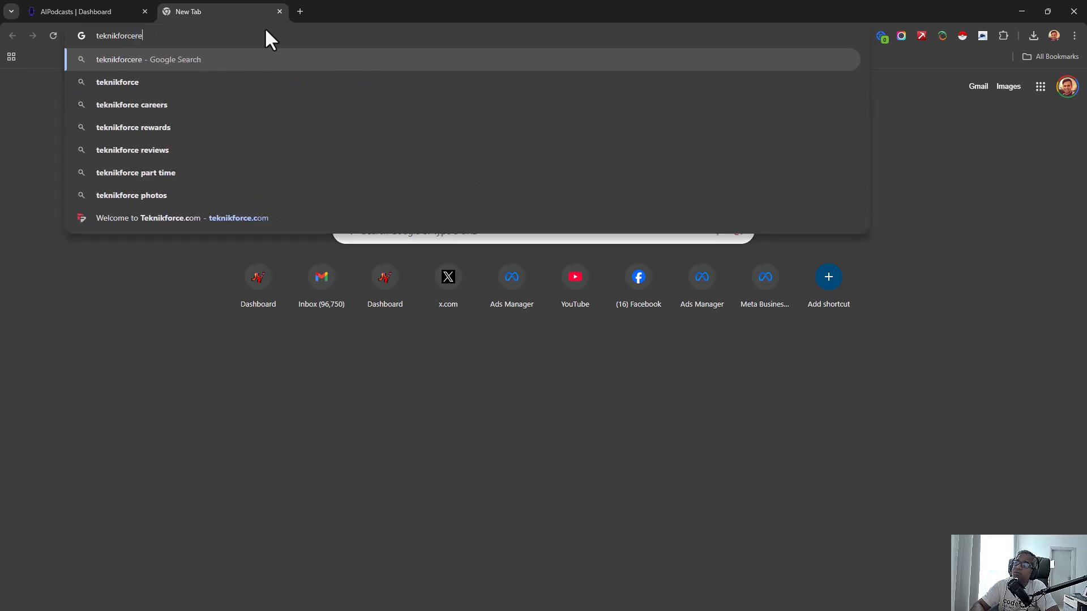
pyautogui.write('.in')
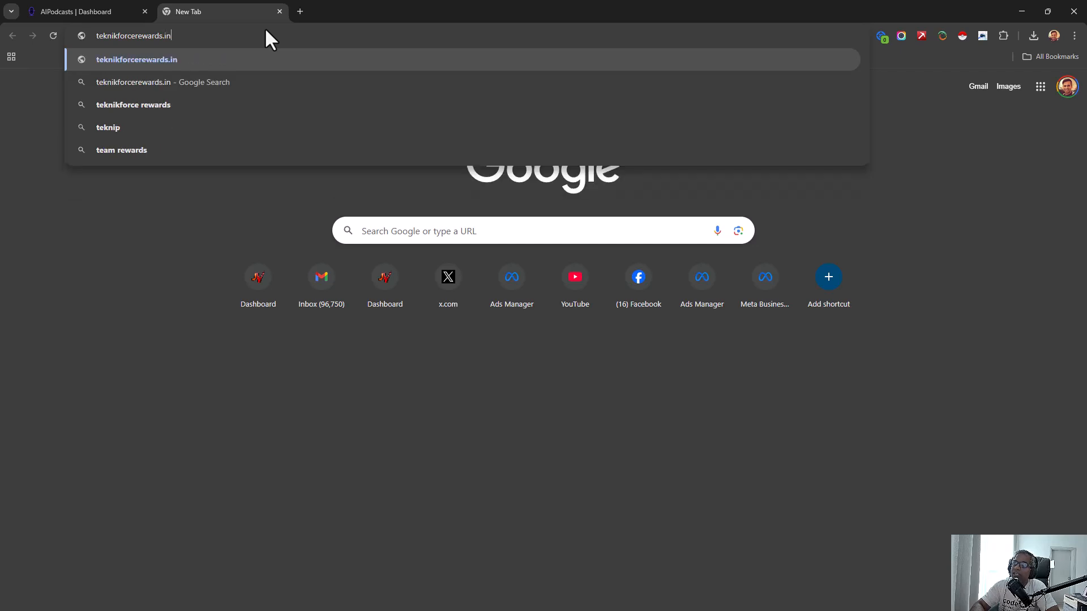
pyautogui.press('Return')
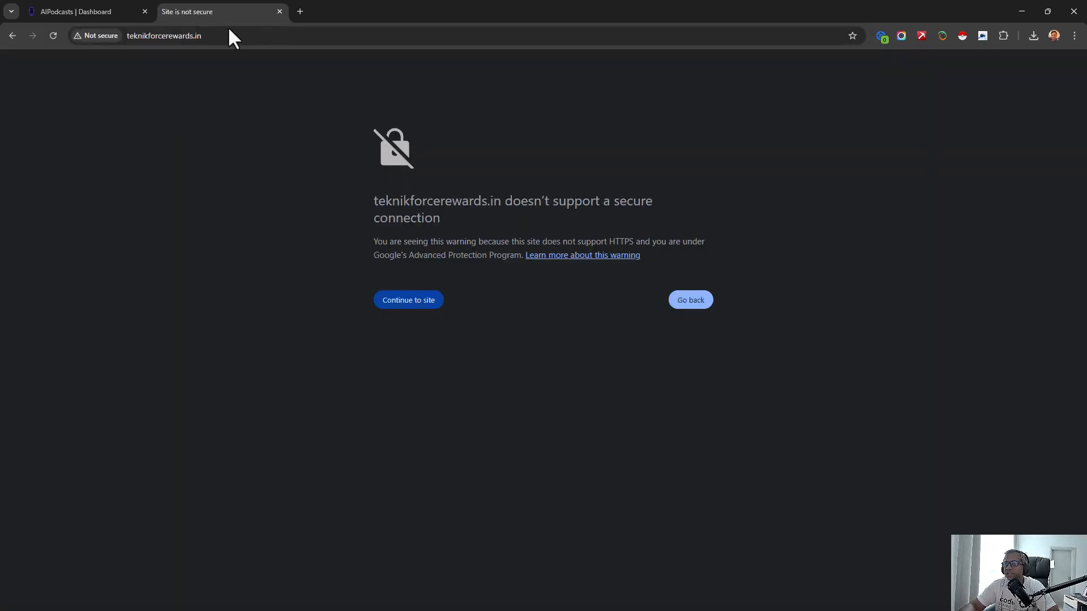
# - Search Google for "teknikforce rewards" and open the Teknikforce Rewards sign-in page in a separate tab
pyautogui.click(262, 31)
pyautogui.hotkey('ctrl', 'a')
pyautogui.write('teknikfo')
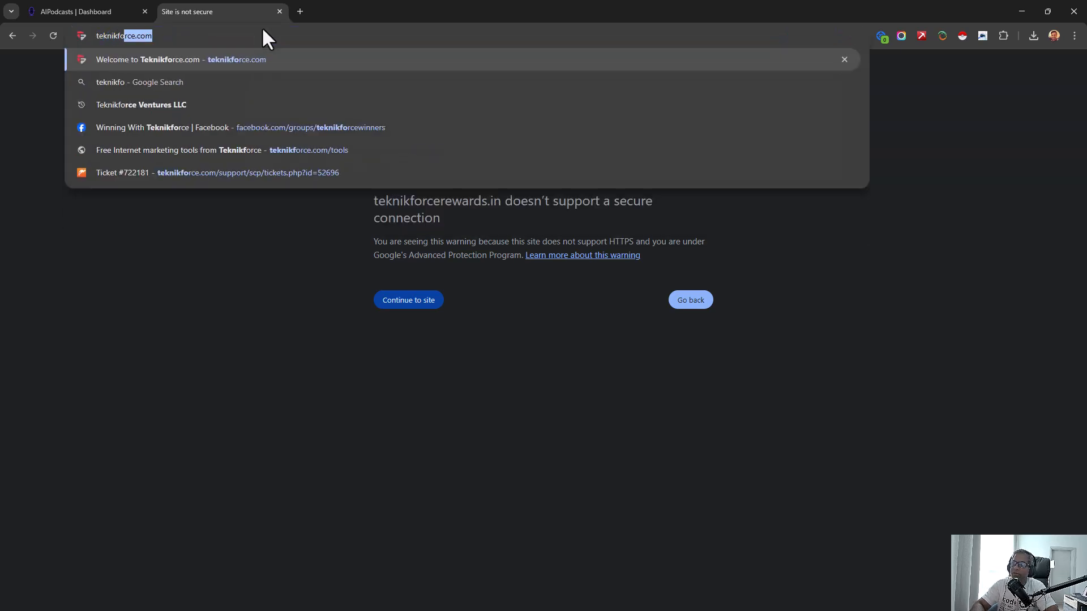
pyautogui.write('rce rewards')
pyautogui.press('Return')
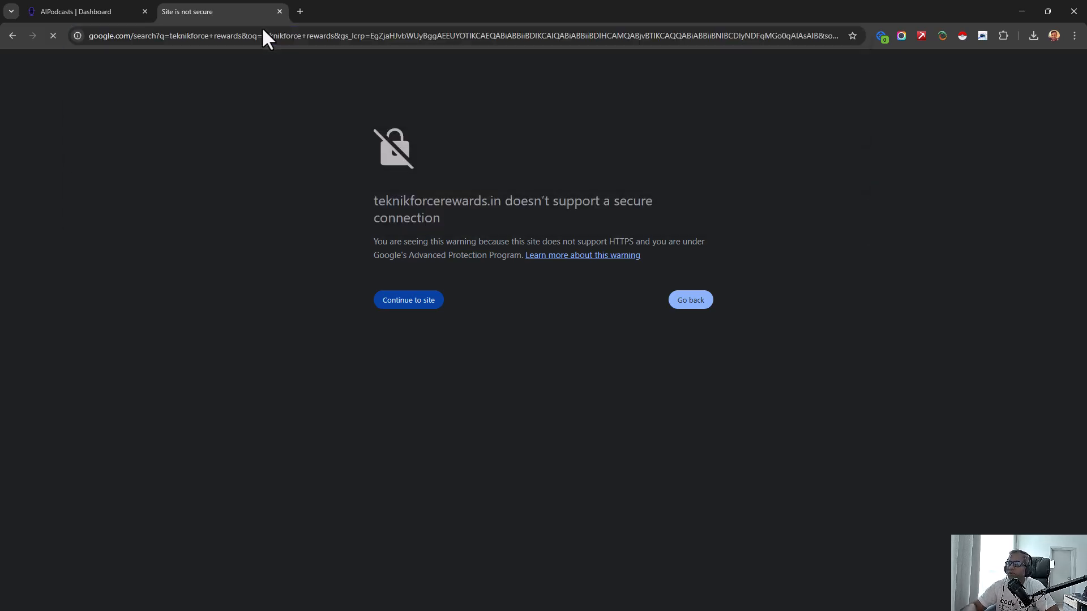
pyautogui.middleClick(202, 175)
pyautogui.click(327, 2)
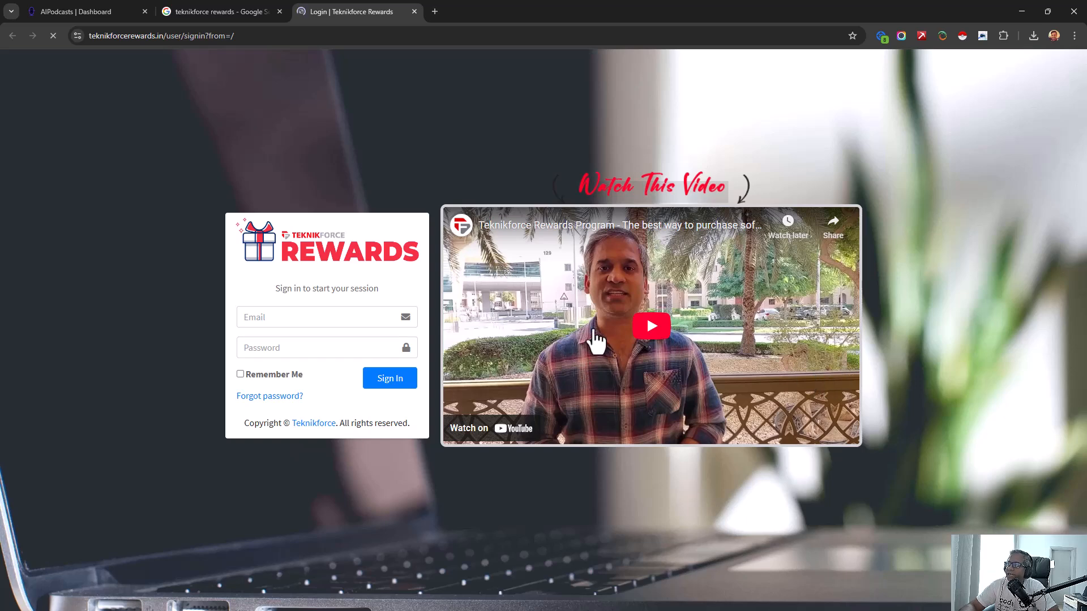
# - Open teknikforce.com in a new browser tab and look through its product categories
pyautogui.click(214, 10)
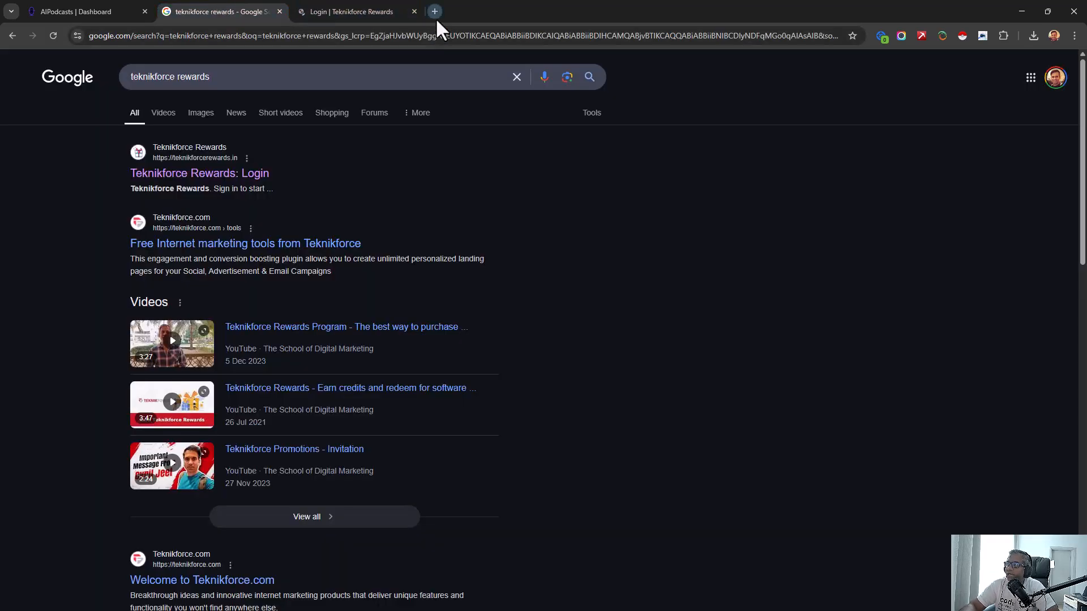
pyautogui.click(436, 12)
pyautogui.write('tek')
pyautogui.press('Return')
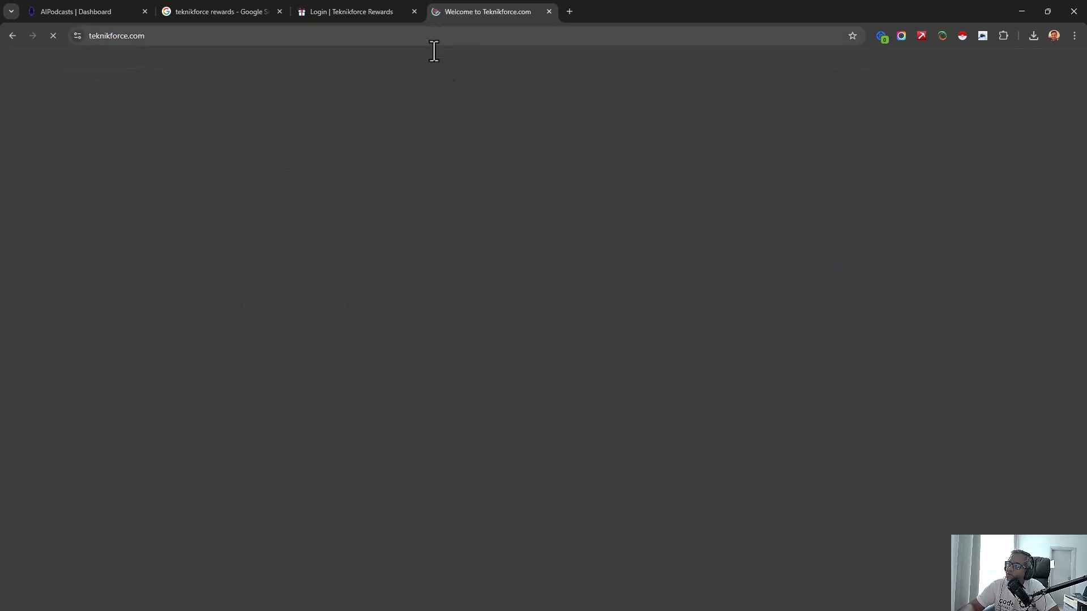
pyautogui.scroll(-15, 679, 276)
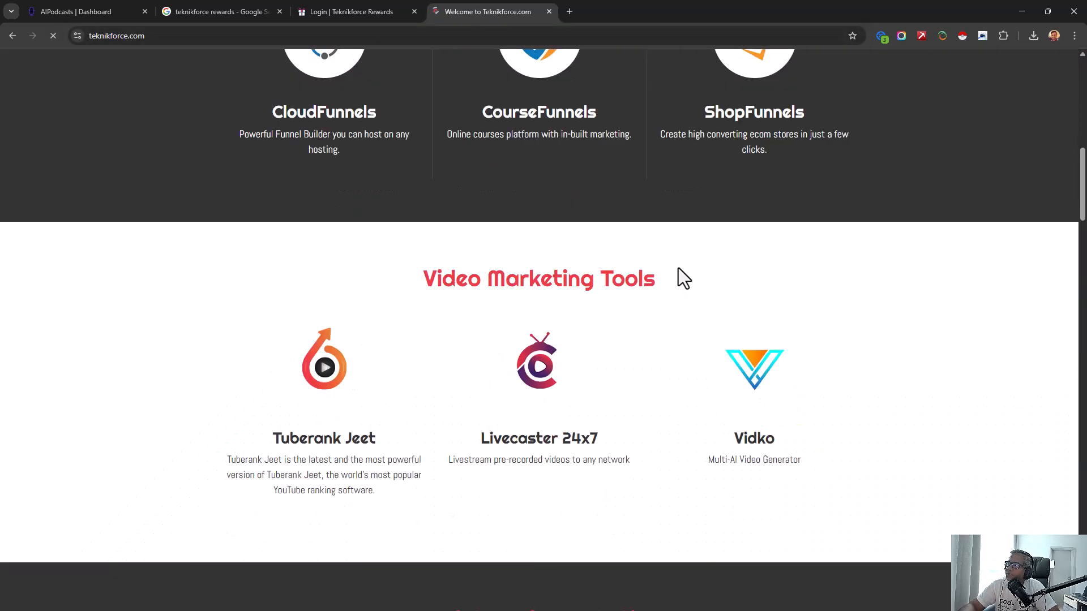
pyautogui.scroll(-19, 699, 256)
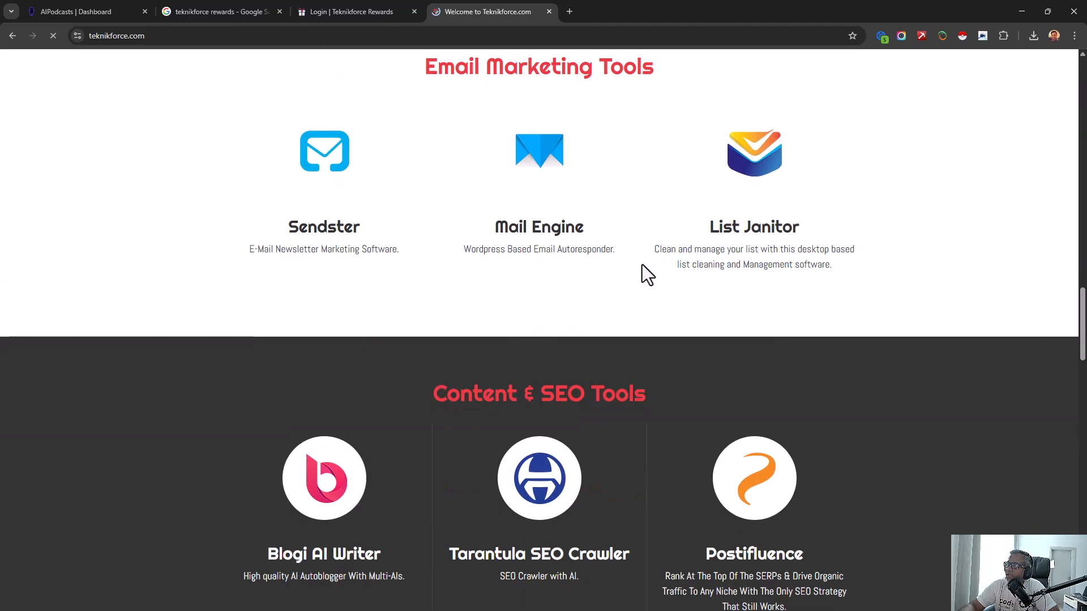
pyautogui.scroll(-10, 608, 280)
pyautogui.scroll(20, 608, 280)
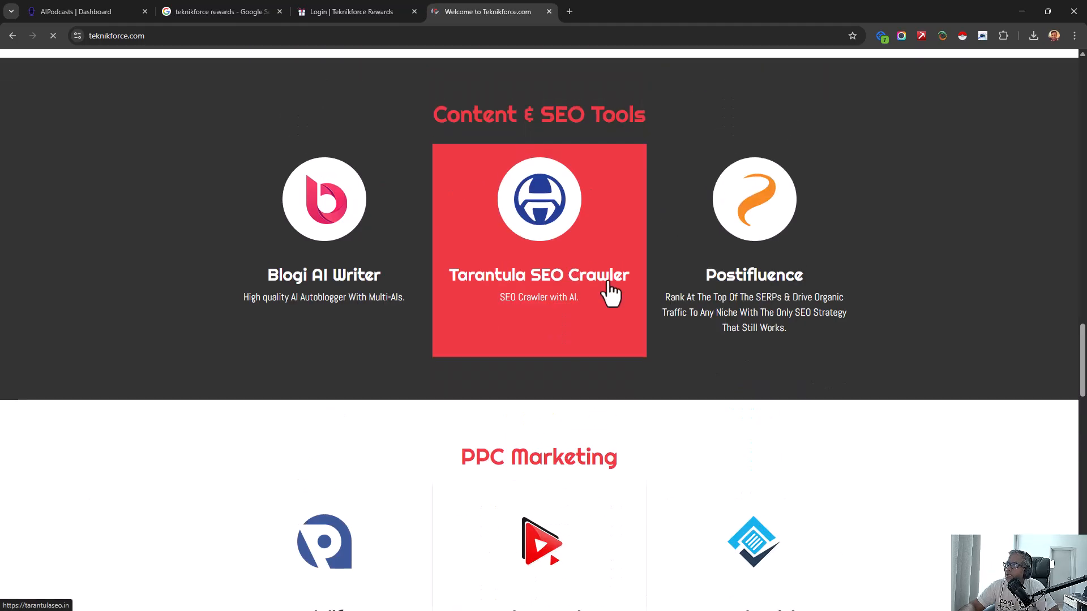
pyautogui.scroll(14, 610, 290)
pyautogui.scroll(-8, 728, 451)
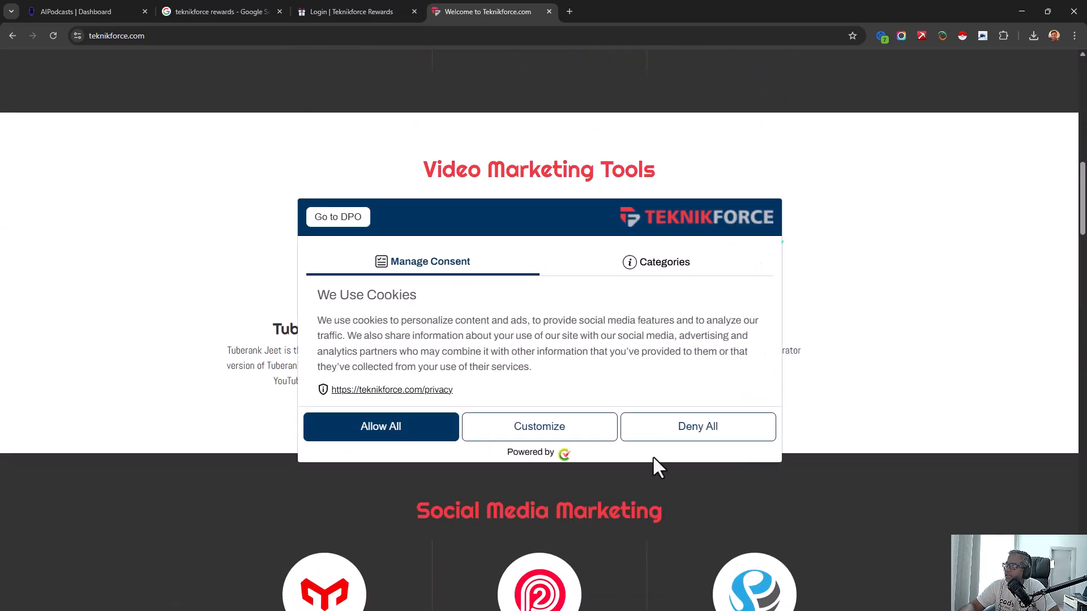
# - Allow all cookies on teknikforce.com and browse the product listings around Marketing Tools and Social Media Marketing
pyautogui.click(422, 436)
pyautogui.scroll(-15, 844, 382)
pyautogui.scroll(-20, 749, 296)
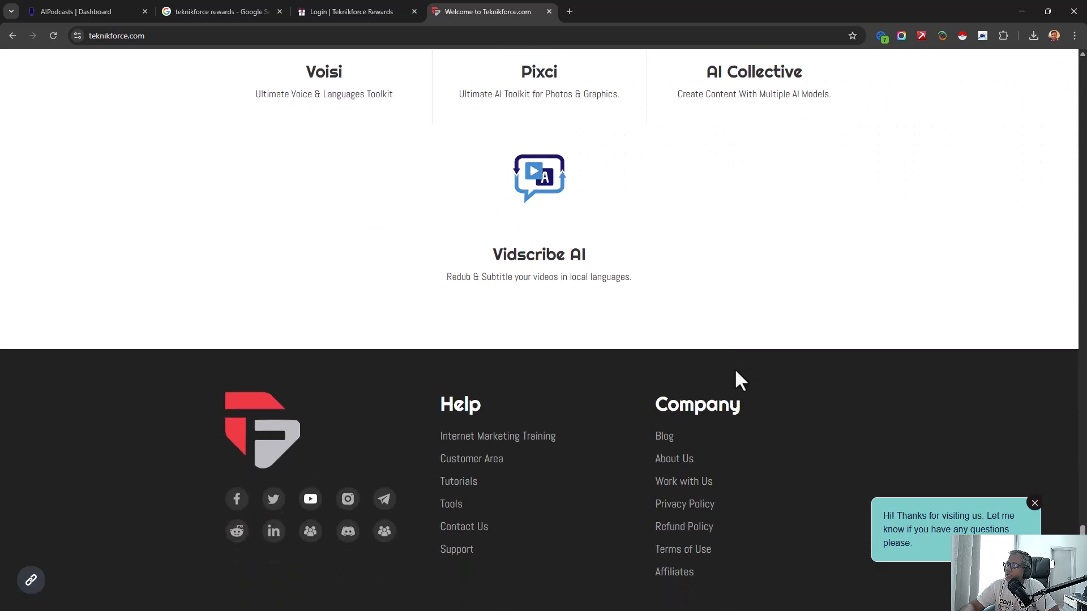
pyautogui.middleClick(806, 450)
pyautogui.scroll(20, 806, 450)
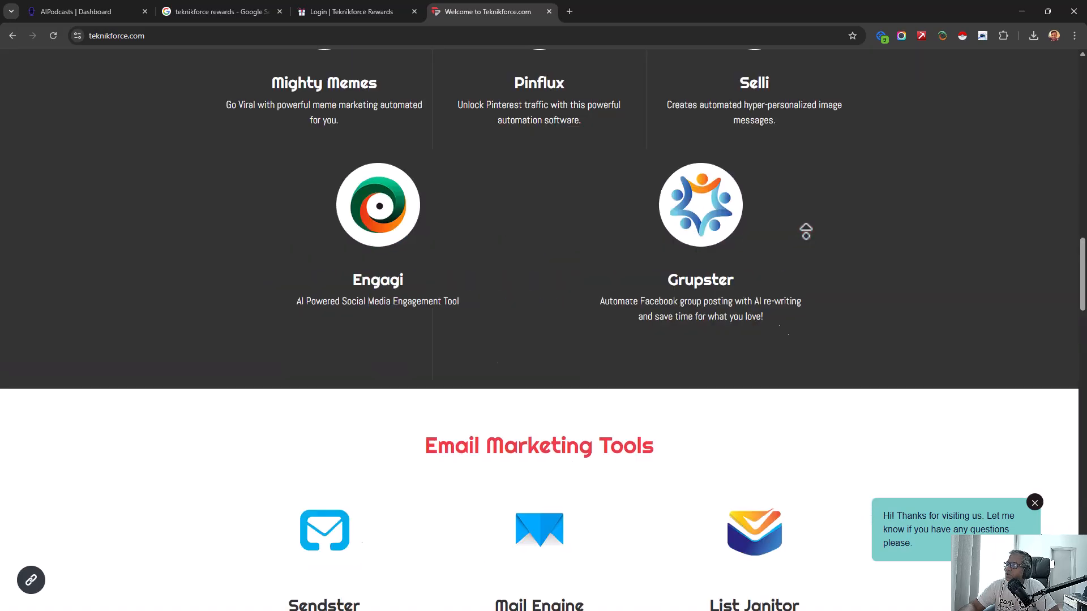
# - Show the Teknikforce Rewards sign-in page alongside the teknikforce.com listings from Online Business Builders to Email Marketing Tools
pyautogui.click(364, 12)
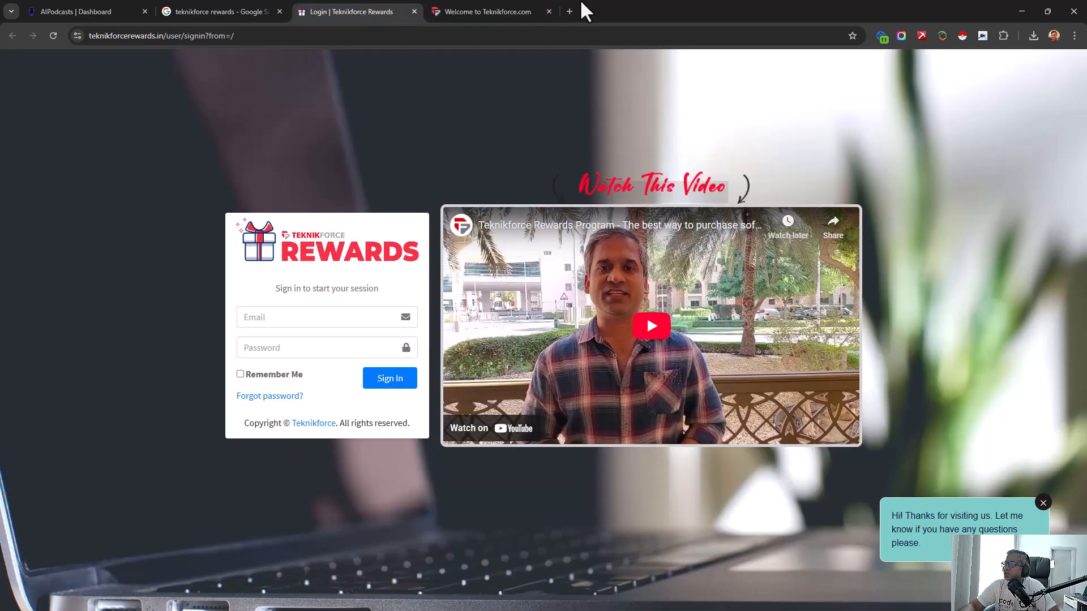
pyautogui.click(496, 11)
pyautogui.scroll(-4, 611, 226)
pyautogui.scroll(-20, 615, 245)
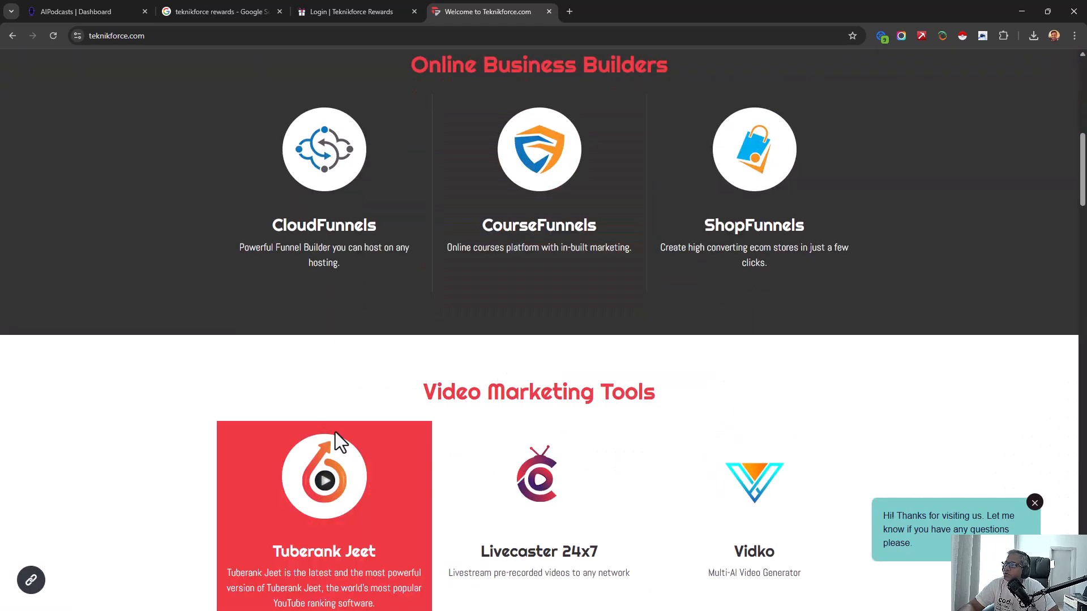
pyautogui.scroll(-4, 683, 416)
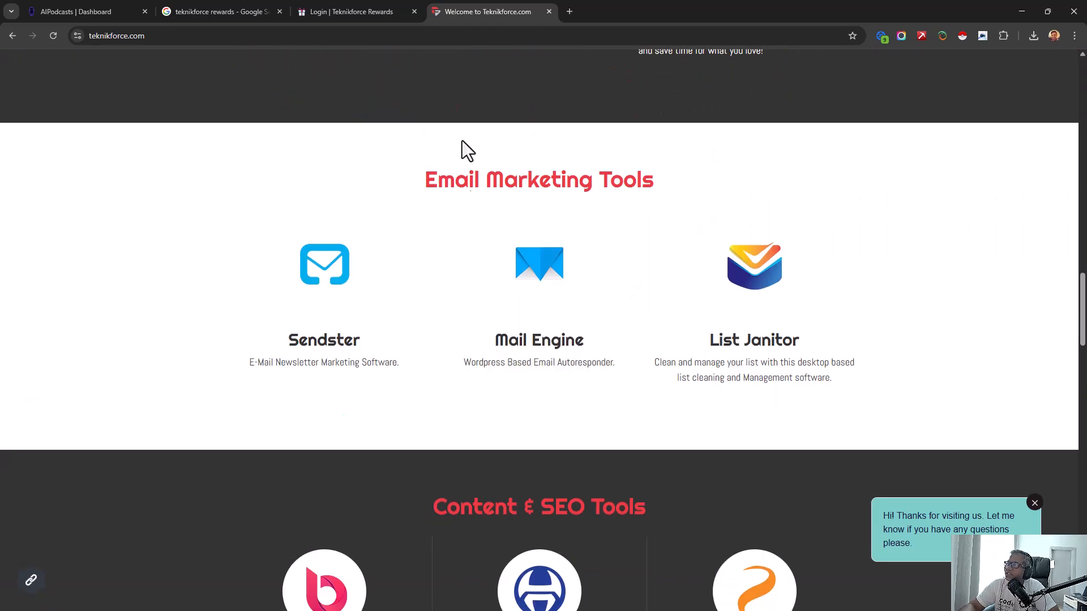
pyautogui.click(362, 11)
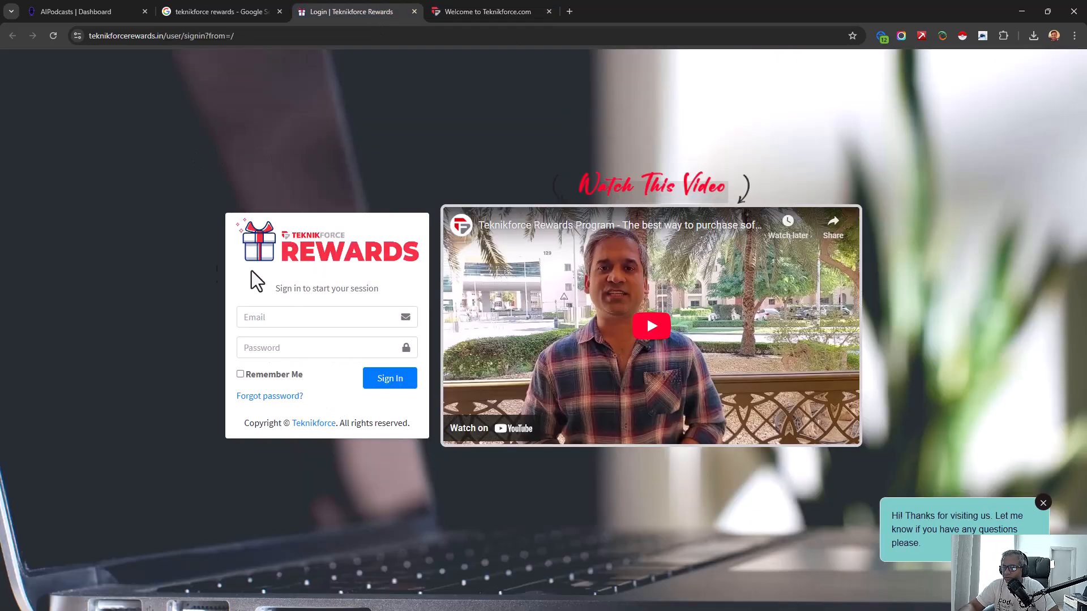
# - Review the remaining teknikforce.com products down to the page footer and return to the Teknikforce Rewards sign-in page
pyautogui.click(492, 11)
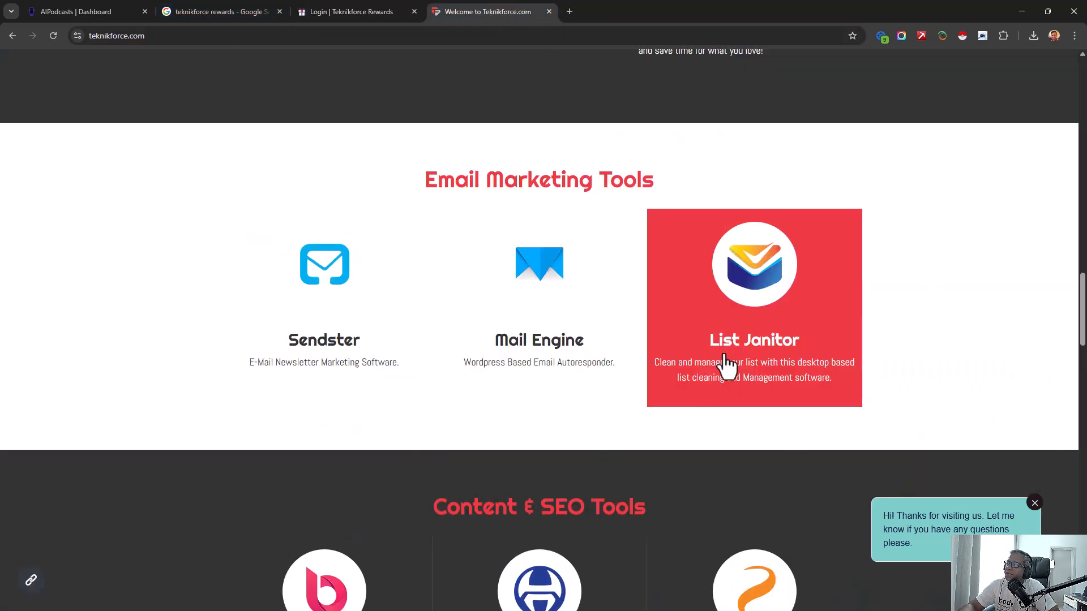
pyautogui.scroll(-15, 647, 485)
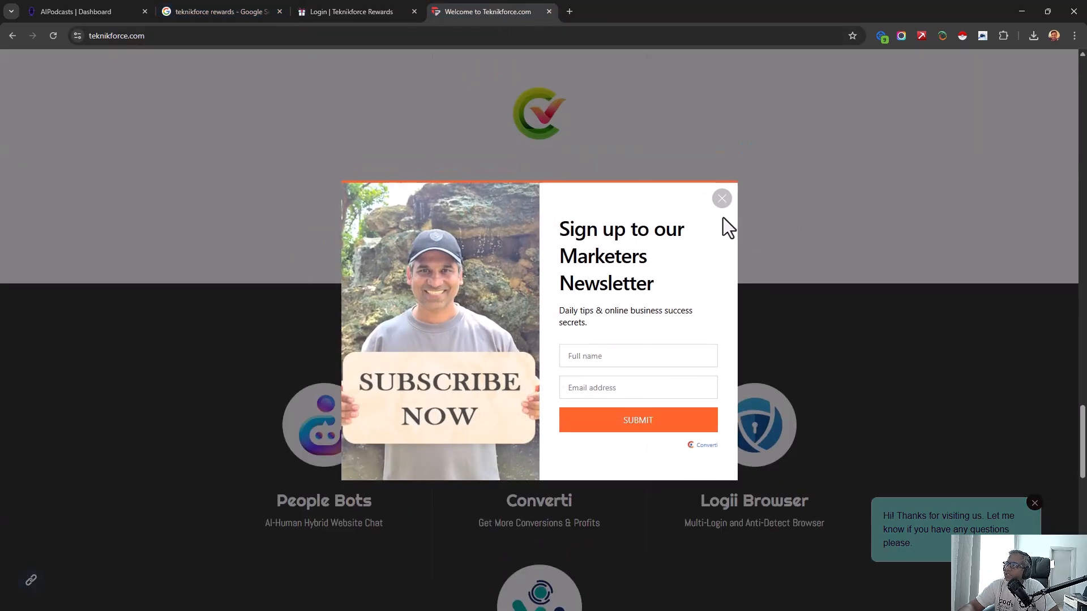
pyautogui.click(722, 200)
pyautogui.scroll(-15, 619, 389)
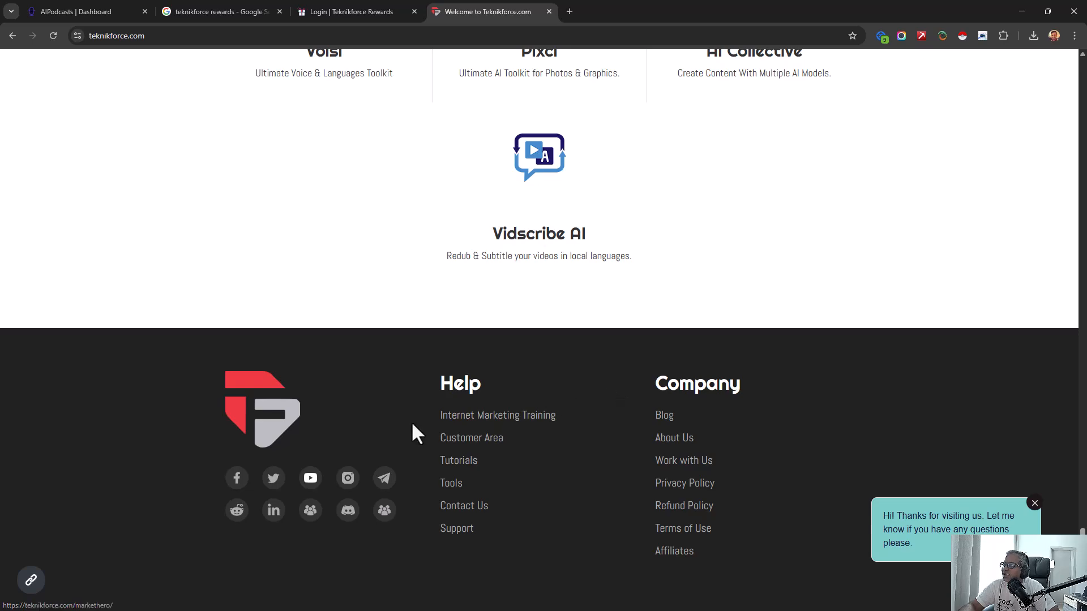
pyautogui.scroll(15, 553, 402)
pyautogui.scroll(15, 595, 385)
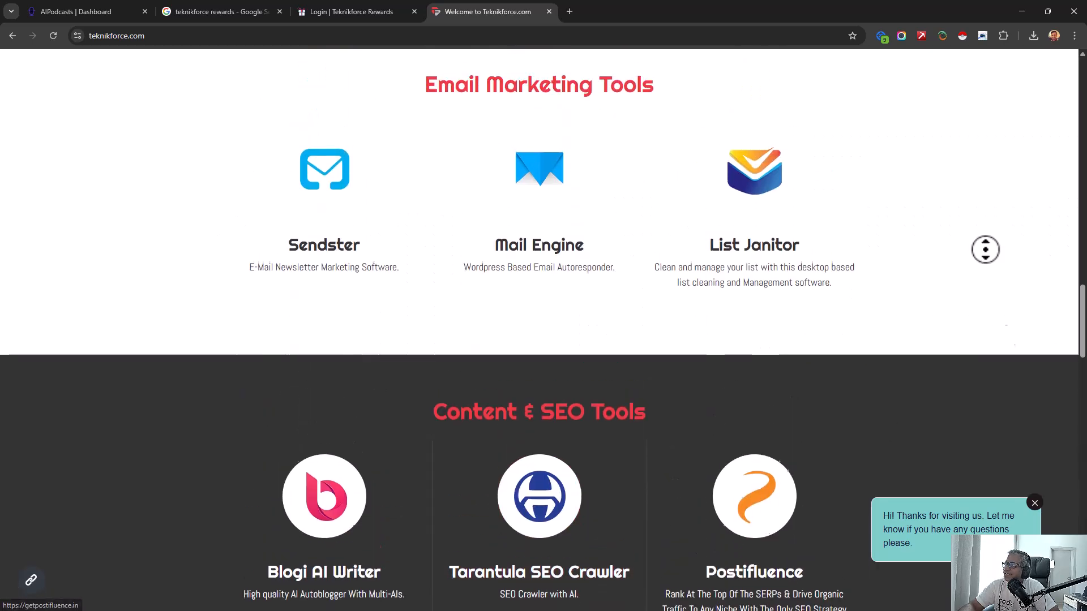
pyautogui.click(356, 3)
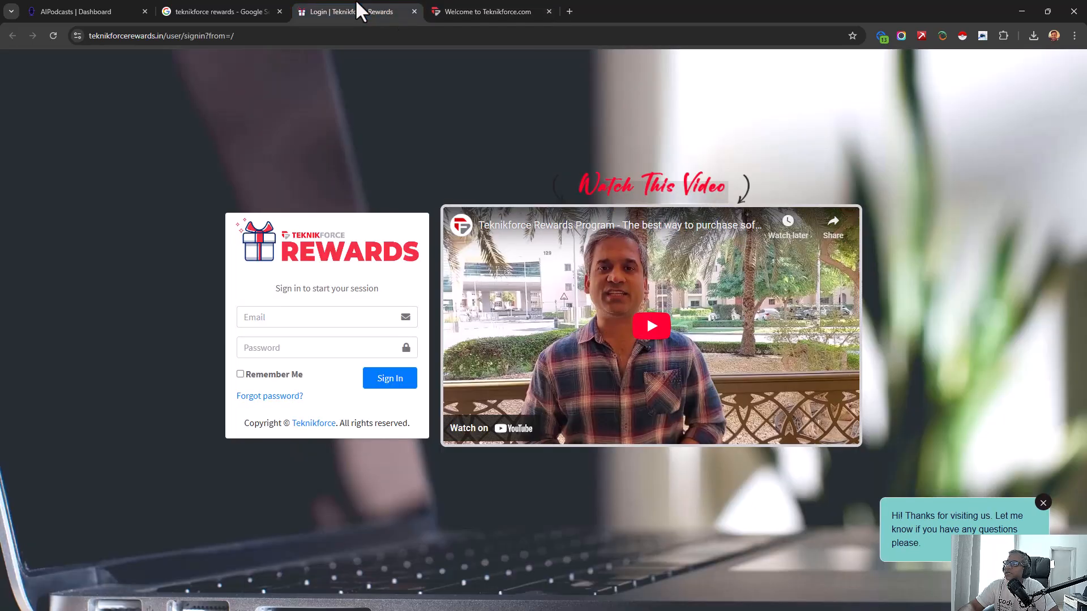